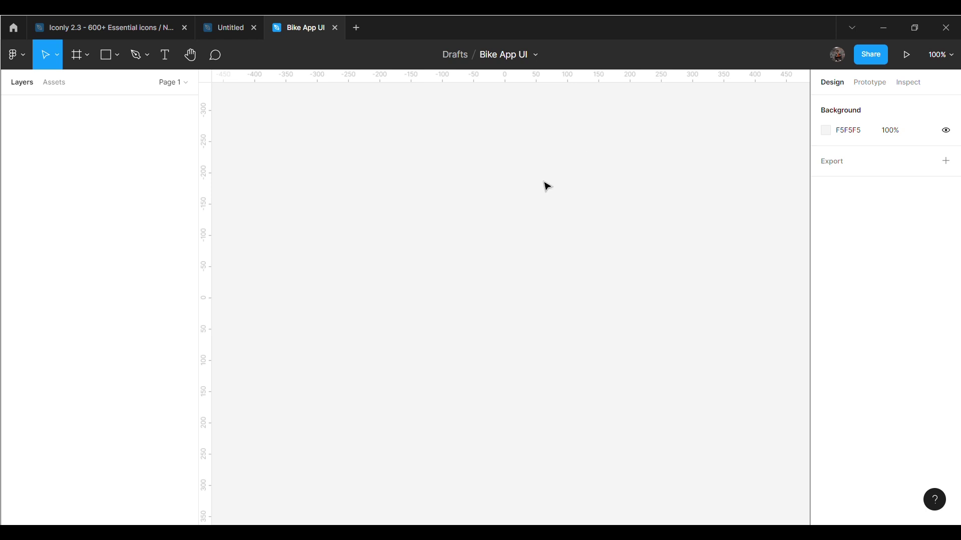
Step: Add a 375×812 iPhone 13 mini frame with a corner radius of 50
click(117, 55)
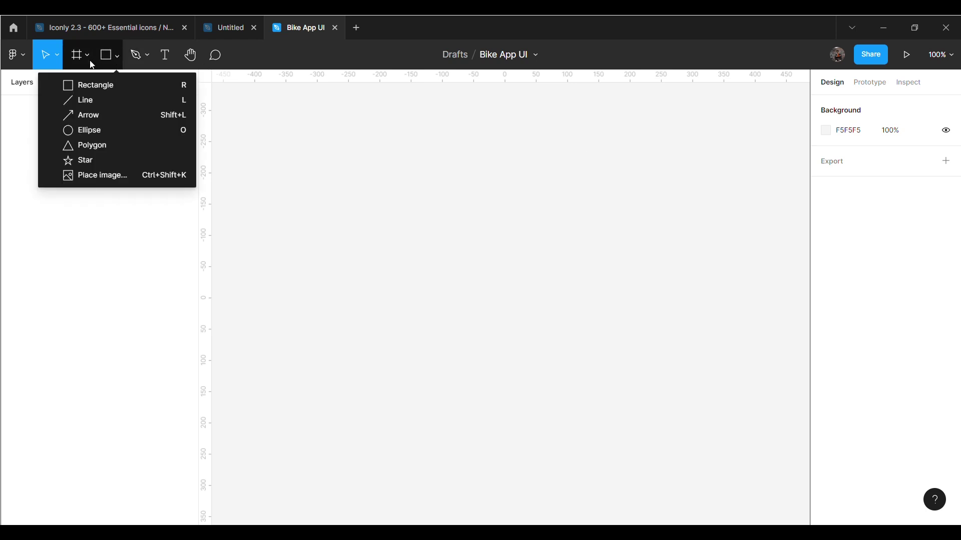
click(87, 55)
click(75, 83)
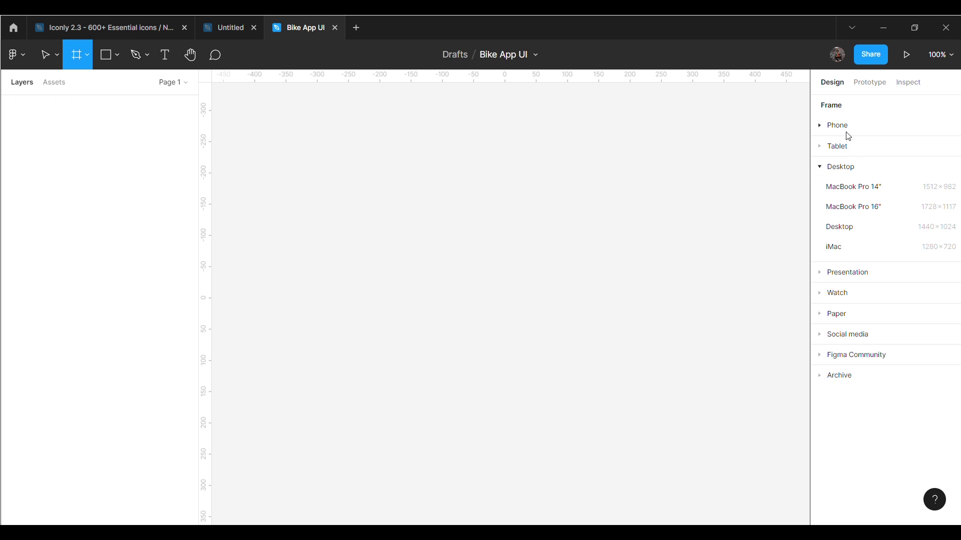
click(840, 127)
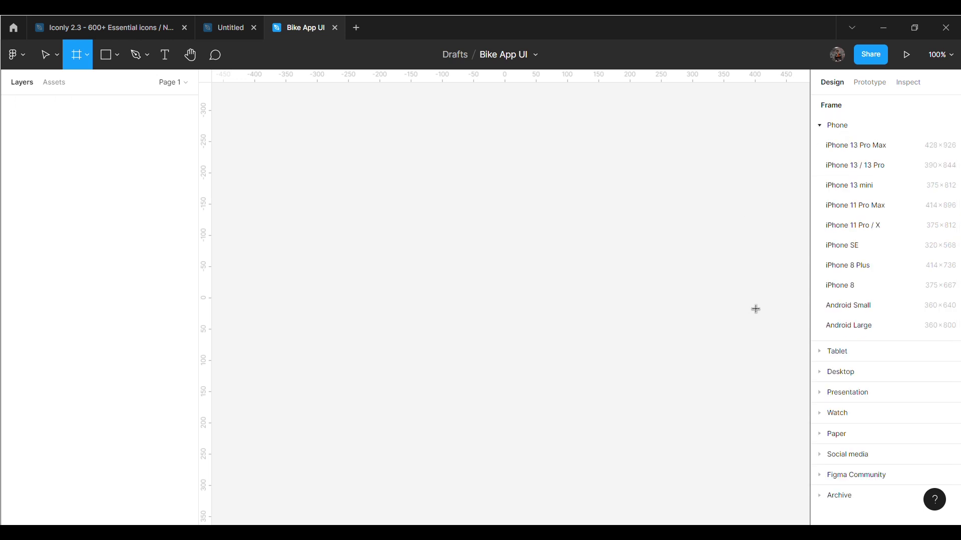
click(848, 186)
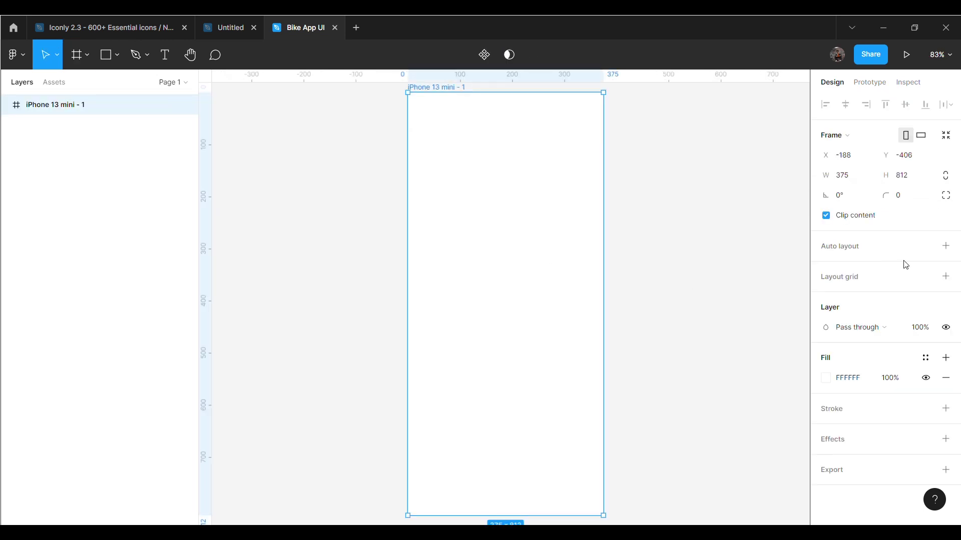
click(915, 202)
key(Return)
click(698, 323)
Step: Add vertical guides at about x 25 and x 338 inside the phone frame
drag(212, 319, 429, 328)
drag(209, 343, 596, 344)
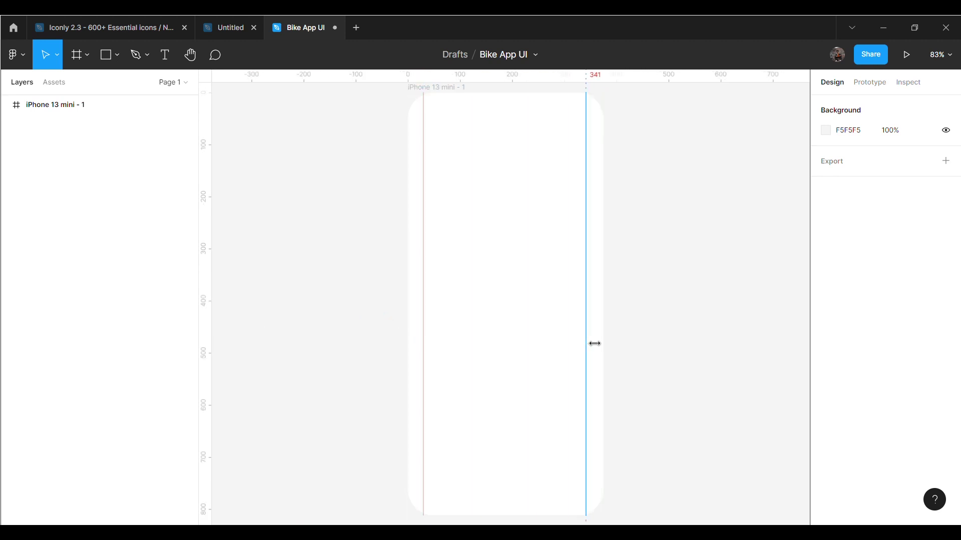
click(688, 331)
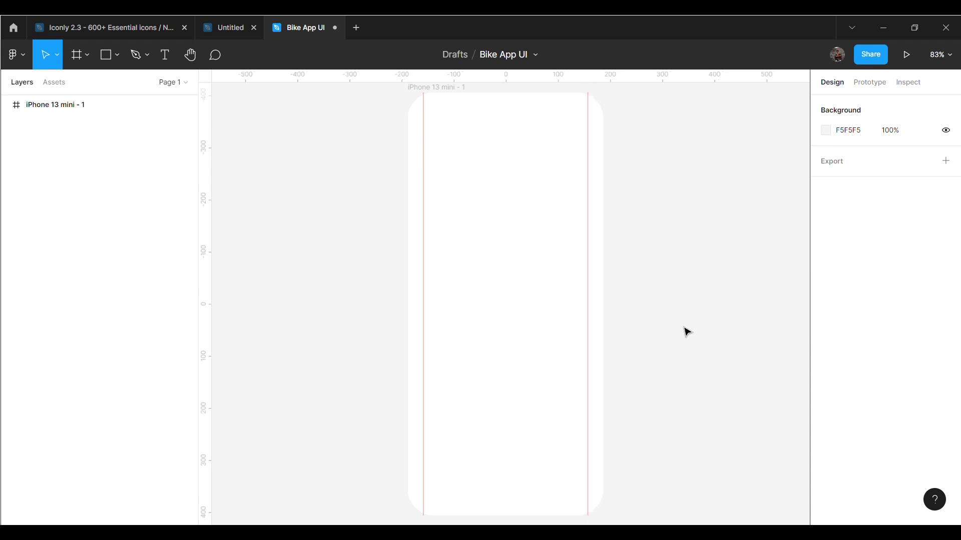
scroll(683, 319, up, 1)
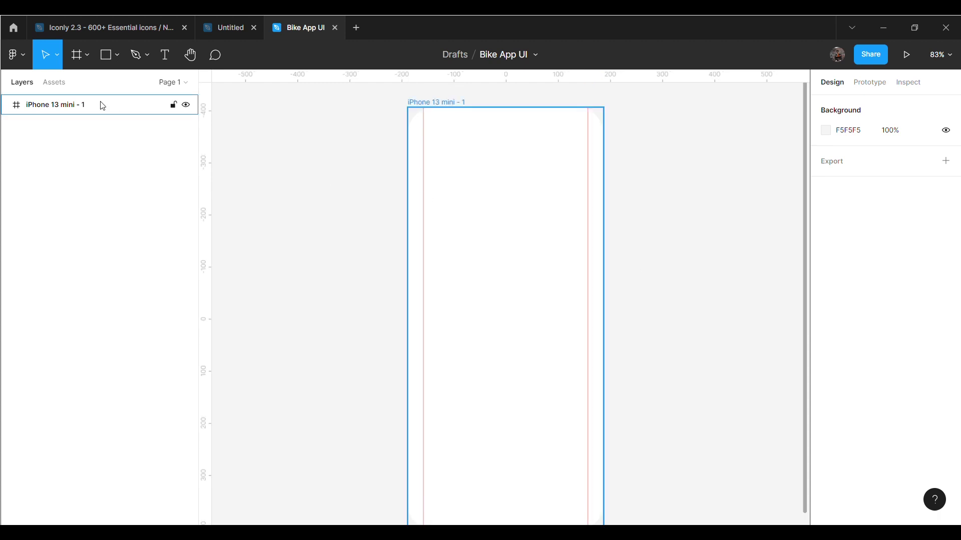
click(75, 36)
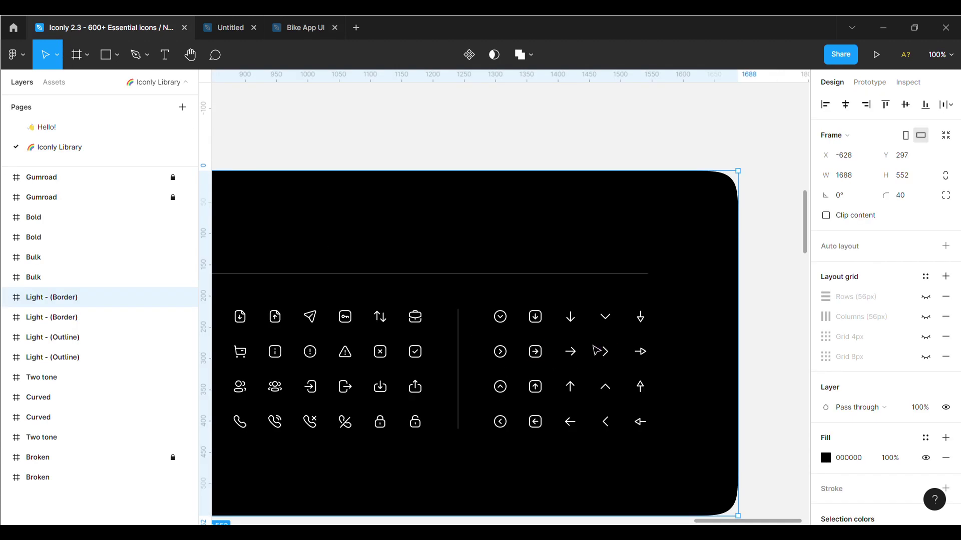
Step: Copy the Iconly Arrow - Left icon and paste it into the frame's top-left
click(573, 425)
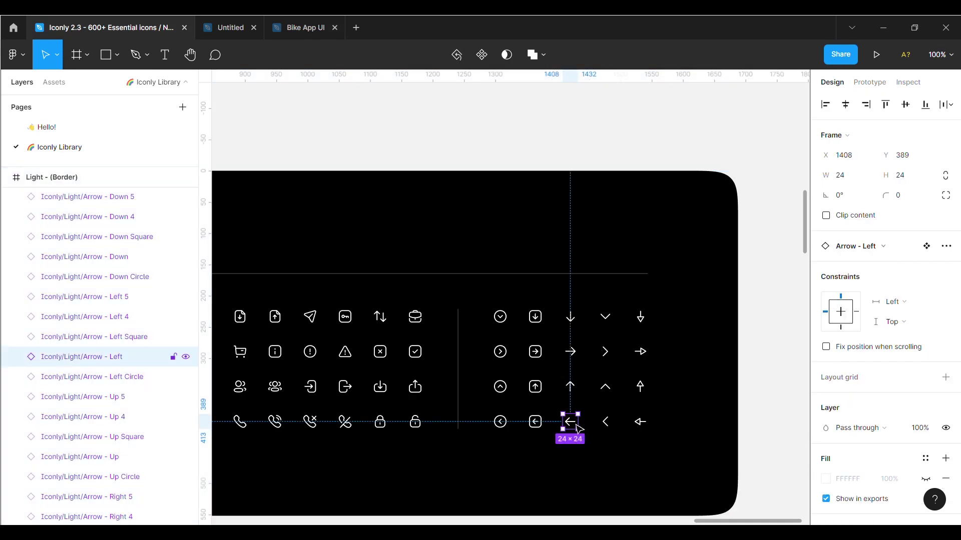
click(299, 27)
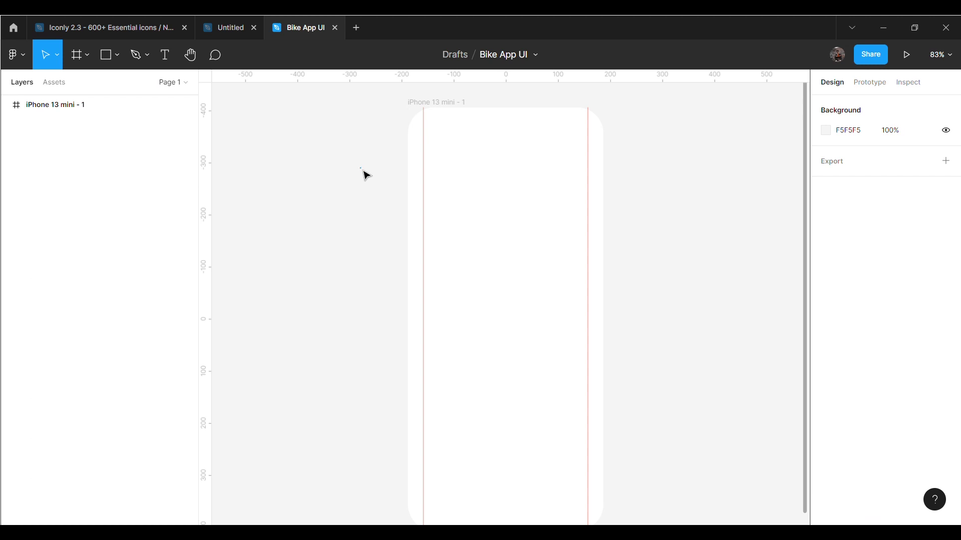
key(ctrl+v)
drag(505, 303, 447, 145)
scroll(847, 410, down, 5)
Step: Colour the arrow icon black (000000) and nudge it onto the top-left margin
click(826, 350)
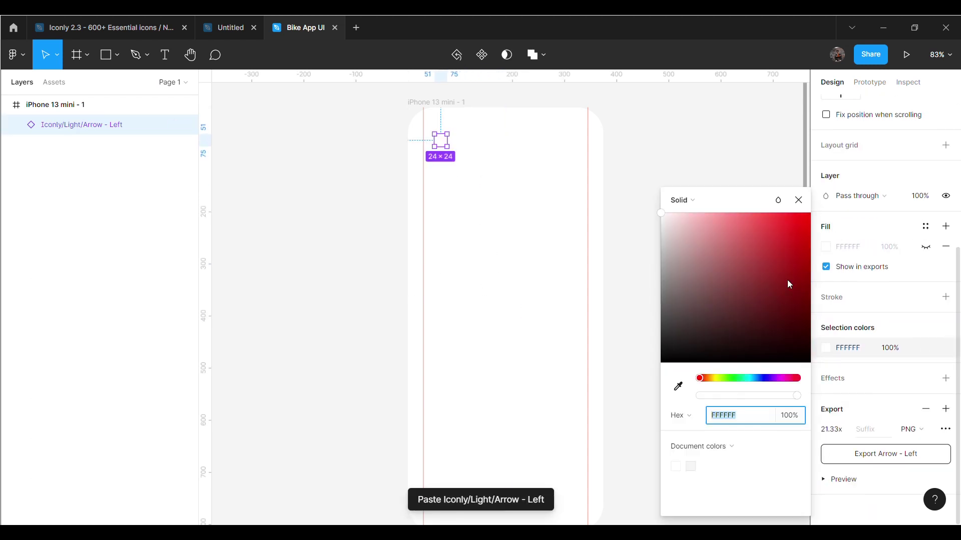
text(000000)
click(460, 154)
key(ctrl+a)
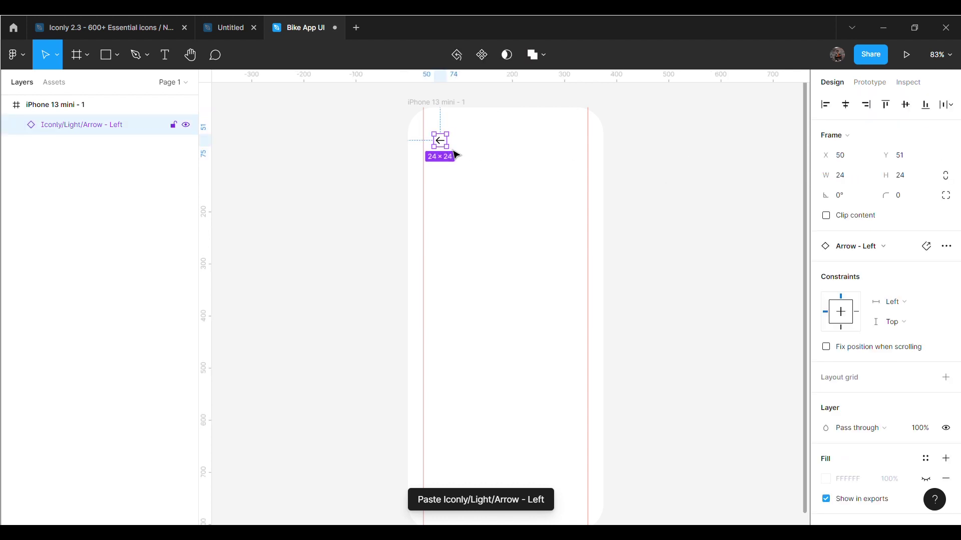
key(shift+Left)
key(Left)
key(Left)
key(Left)
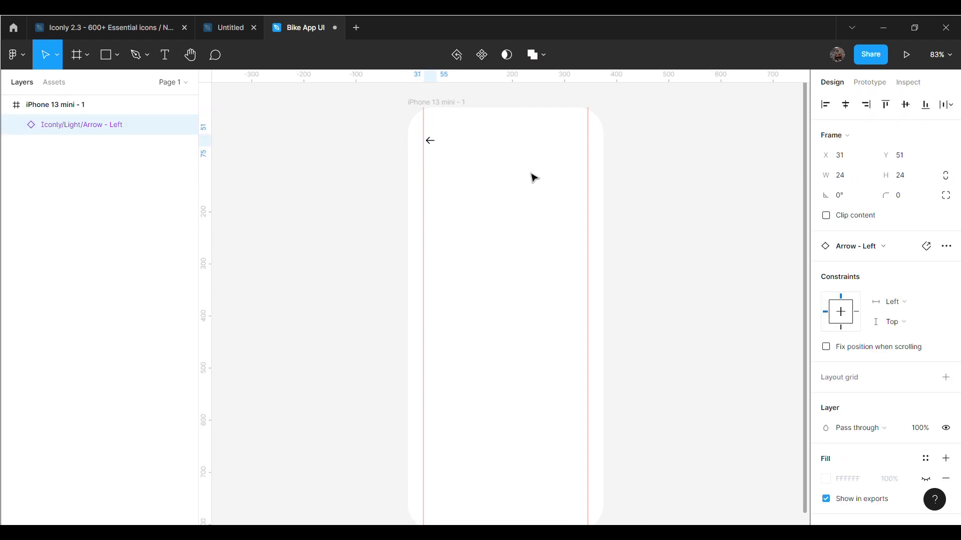
key(Up)
key(Up)
click(658, 204)
Step: Draw a small rectangle with locked proportions and a 5 px corner radius
click(116, 55)
click(116, 83)
drag(657, 207, 686, 235)
click(945, 159)
click(907, 176)
key(Return)
click(749, 333)
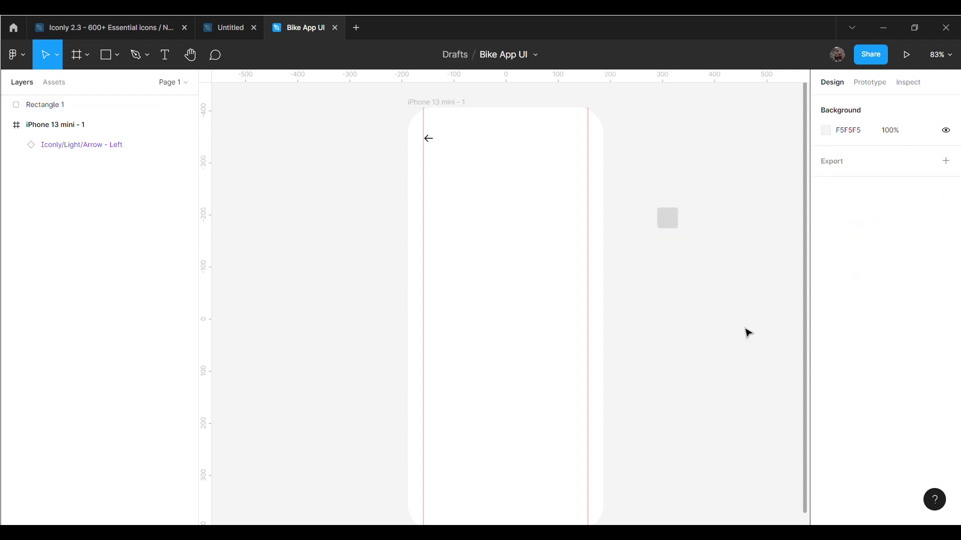
Step: Move the square to the top-right margin, size it 38×38, level with the arrow
scroll(749, 332, up, 5)
scroll(748, 330, up, 5)
scroll(766, 326, up, 5)
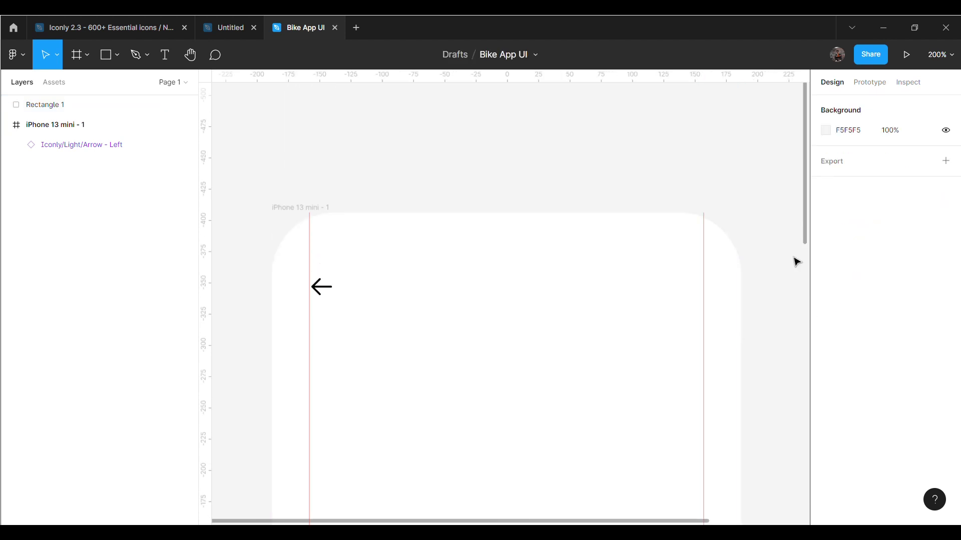
scroll(780, 310, right, 3)
drag(744, 476, 592, 389)
scroll(536, 380, left, 3)
drag(551, 344, 674, 295)
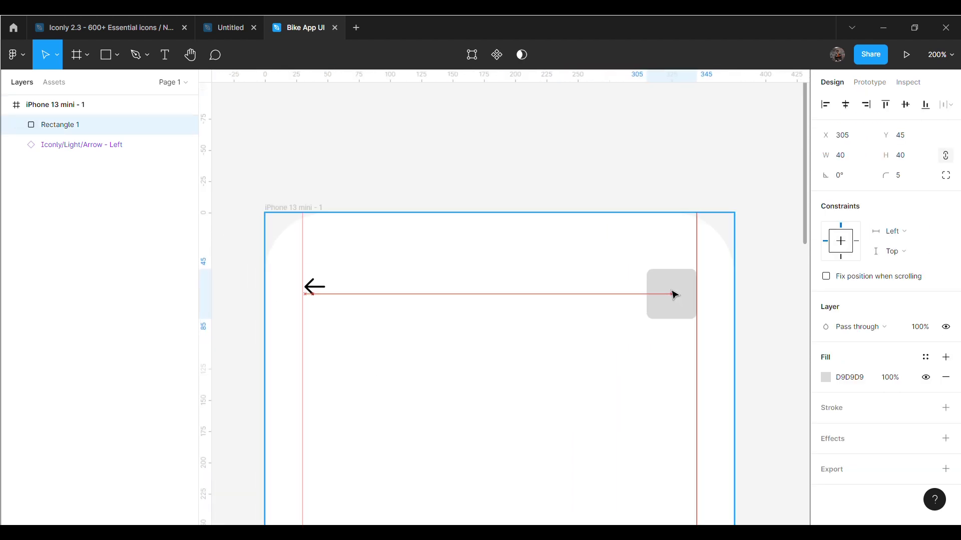
text(38)
key(Return)
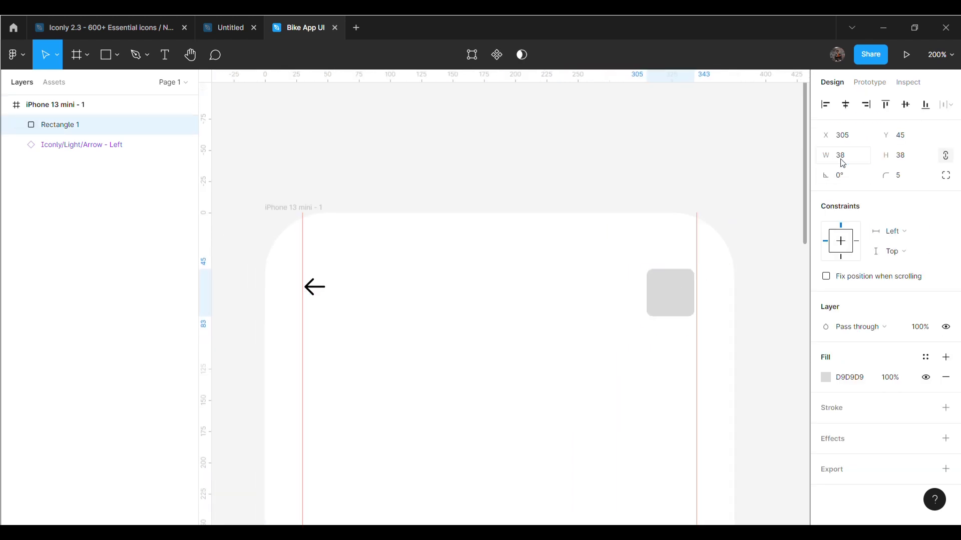
drag(676, 302, 674, 299)
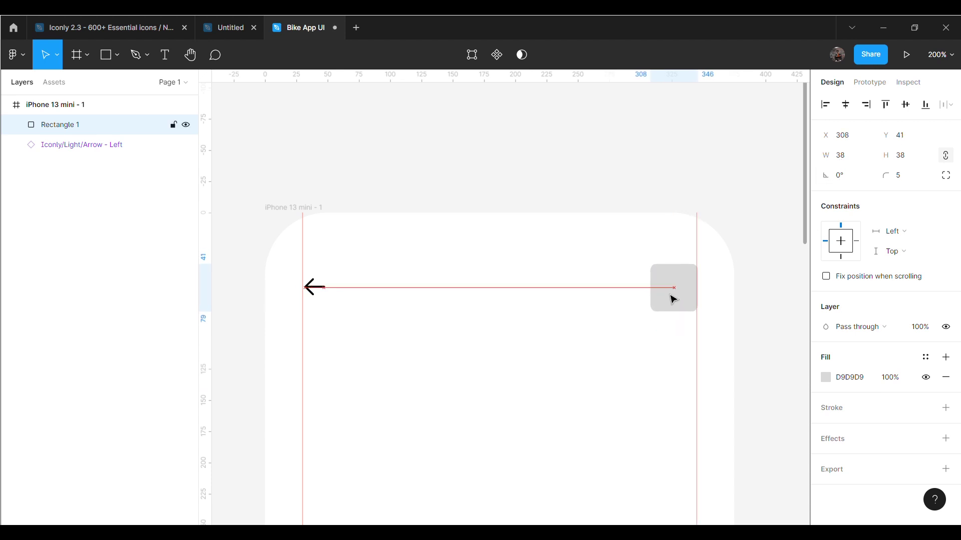
drag(674, 300, 677, 299)
click(757, 272)
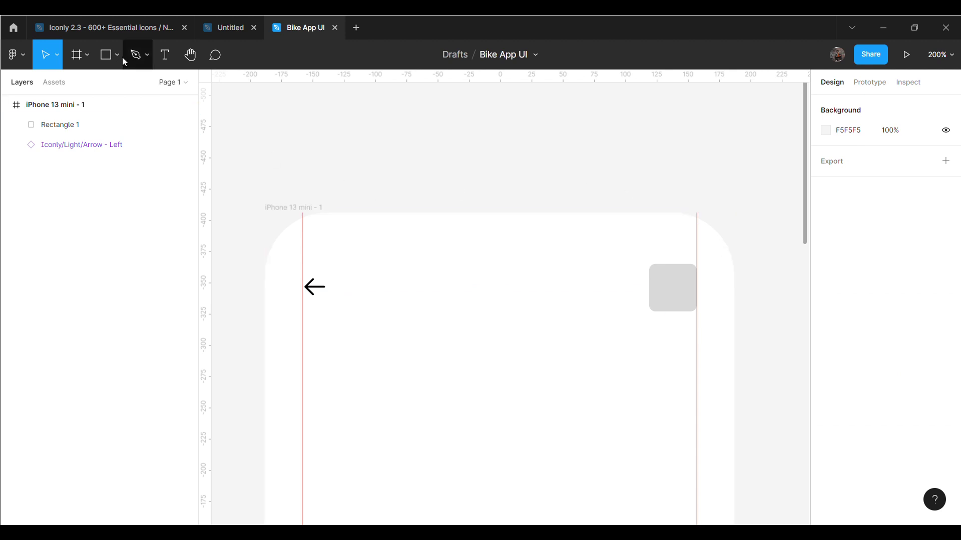
Step: Browse the Iconly icon library file
click(101, 28)
scroll(486, 348, down, 1)
click(452, 157)
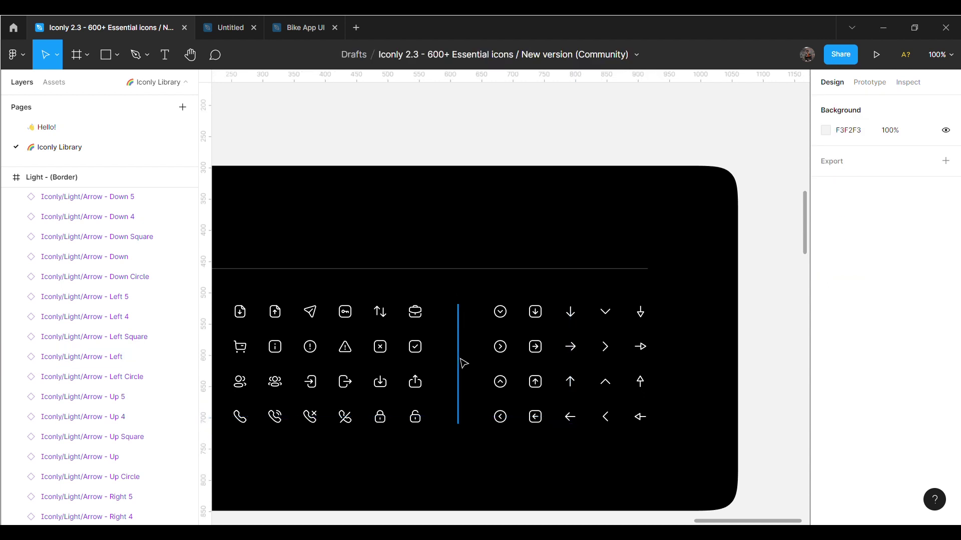
drag(722, 521, 643, 522)
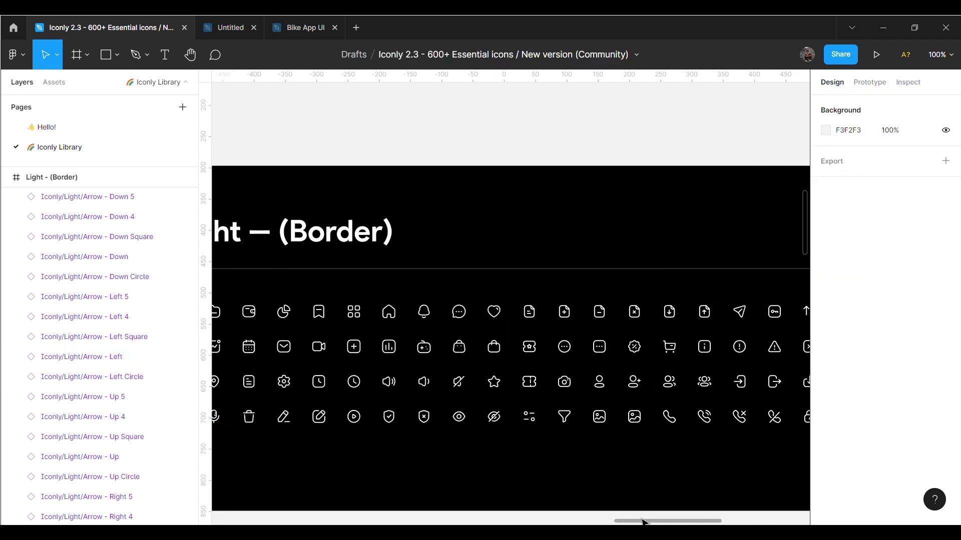
drag(643, 522, 665, 522)
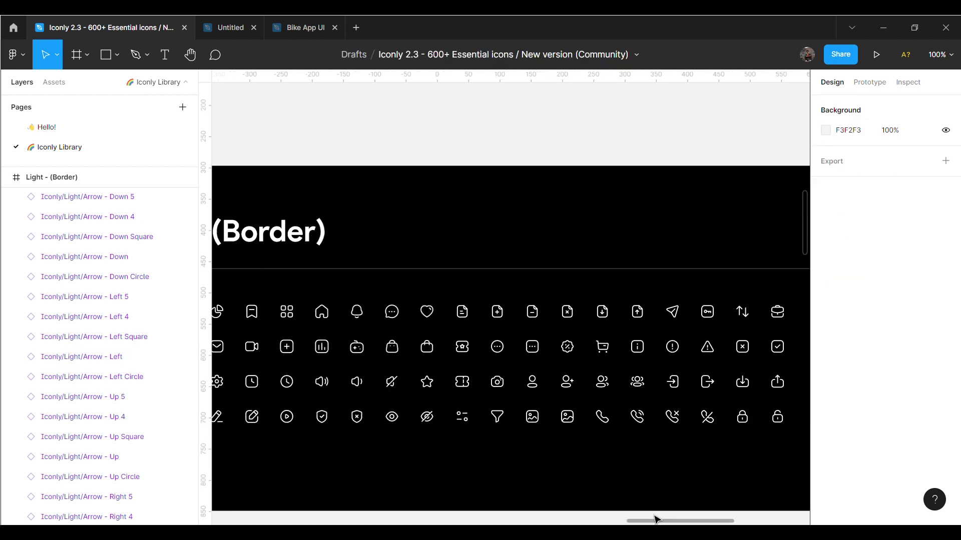
click(303, 28)
Step: Insert a Feather Icons heart and place it on the grey square
right_click(448, 166)
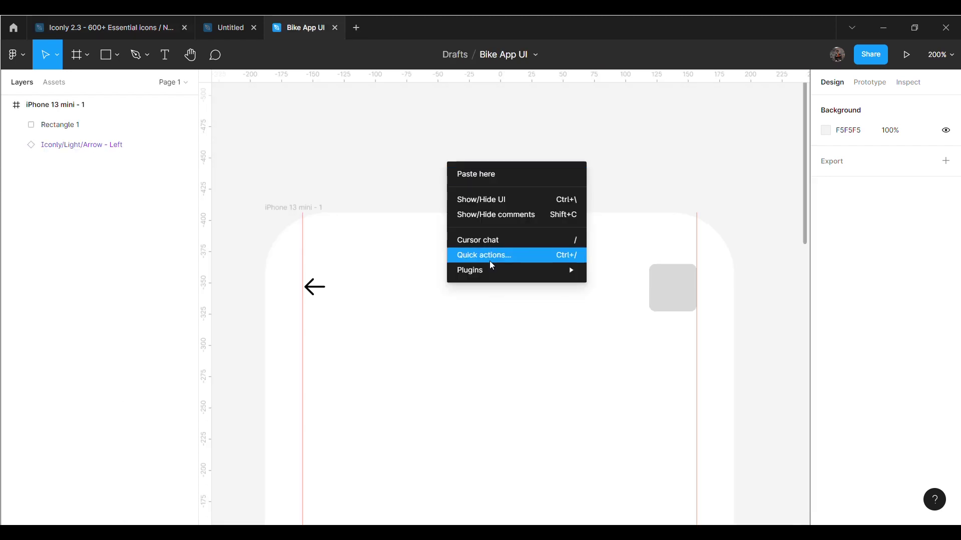
click(659, 328)
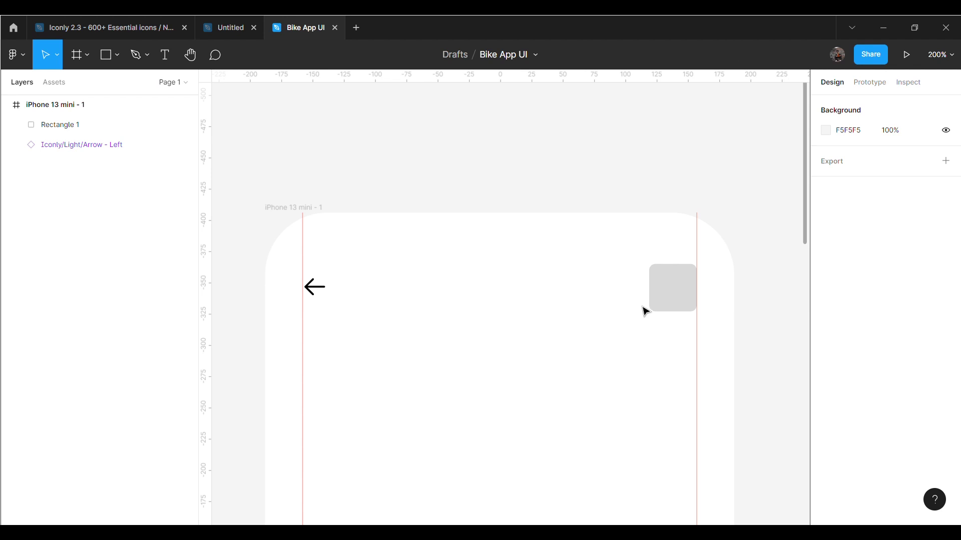
scroll(694, 424, down, 2)
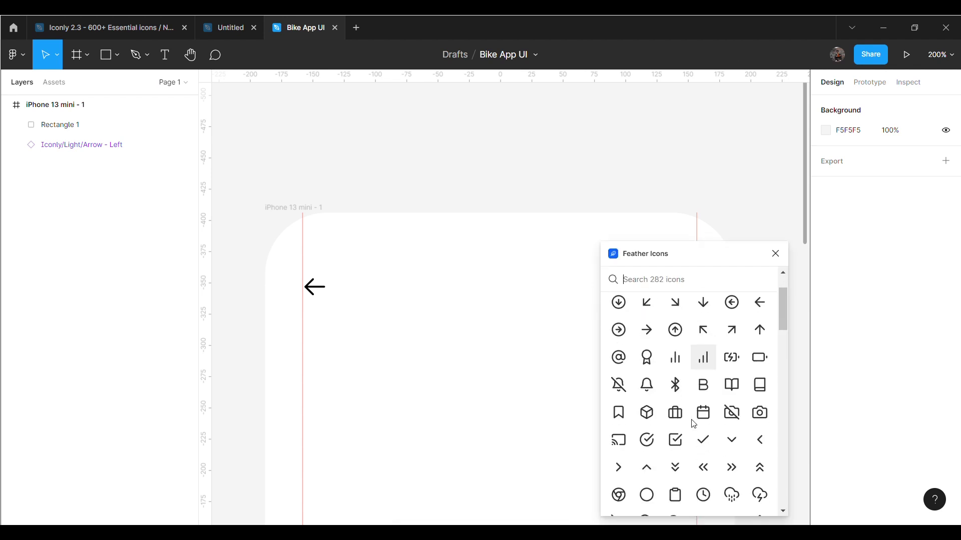
scroll(694, 424, down, 6)
scroll(684, 401, down, 3)
scroll(686, 406, down, 2)
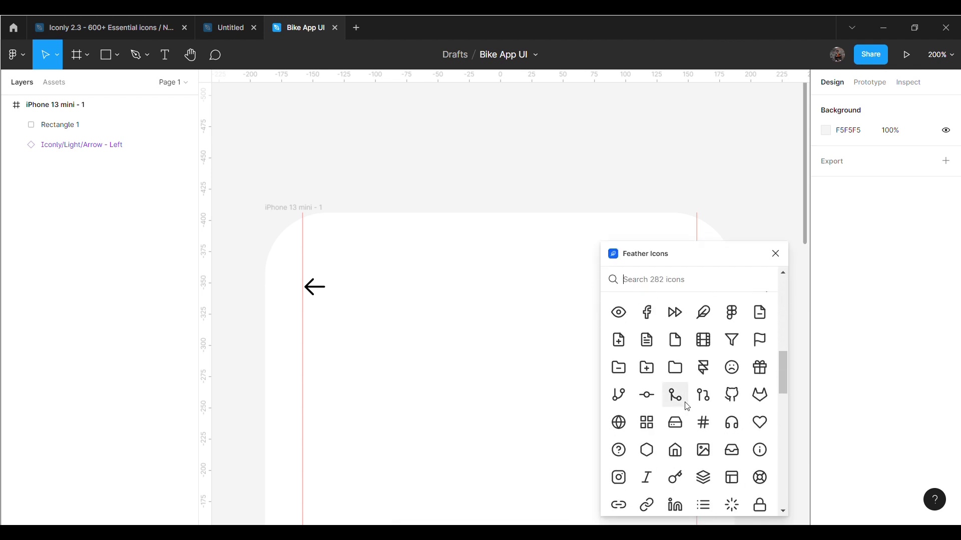
click(760, 423)
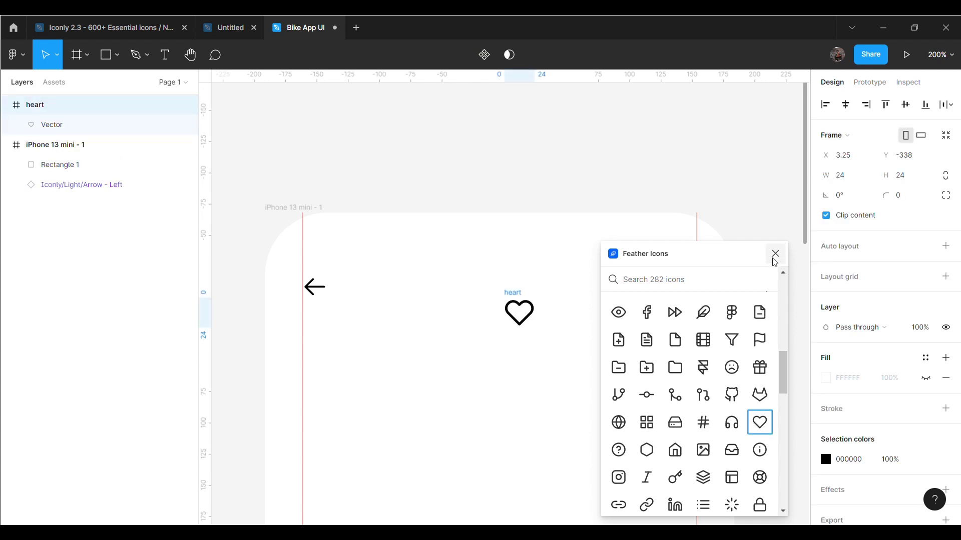
click(775, 254)
mouse_move(533, 318)
mouse_down()
mouse_move(587, 190)
mouse_move(681, 297)
mouse_up()
Step: Make the heart icon white (ffffff) and check it sits centred on the square
scroll(846, 404, down, 3)
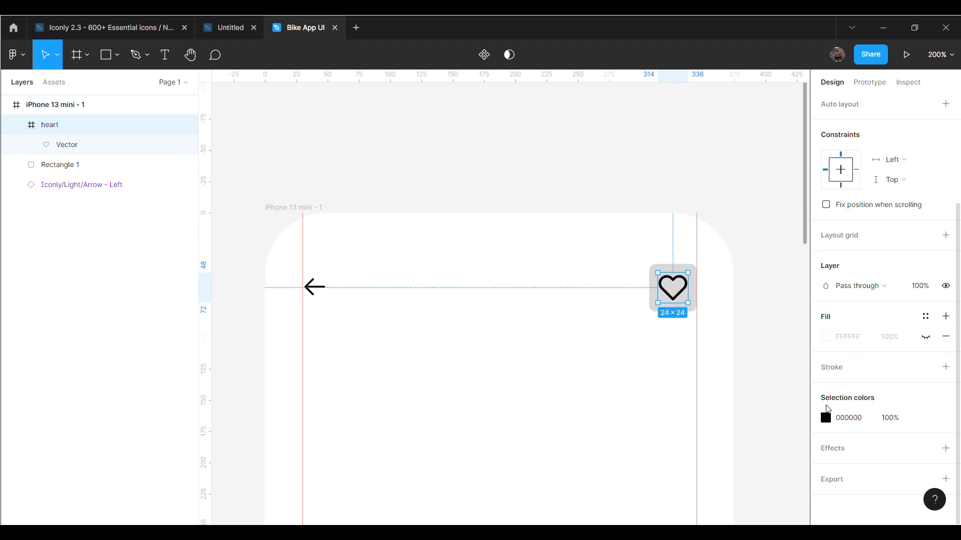
click(825, 418)
text(ffffff)
key(Return)
click(667, 131)
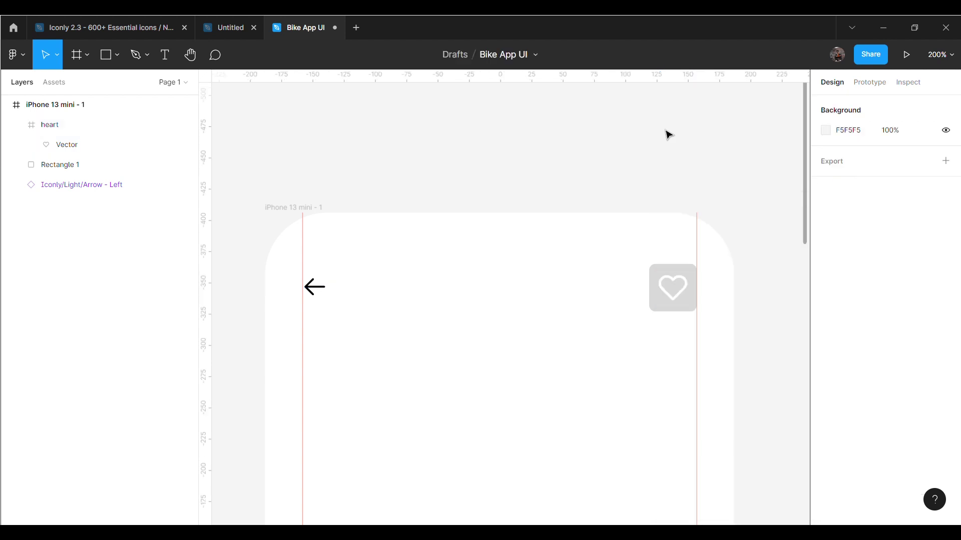
click(686, 285)
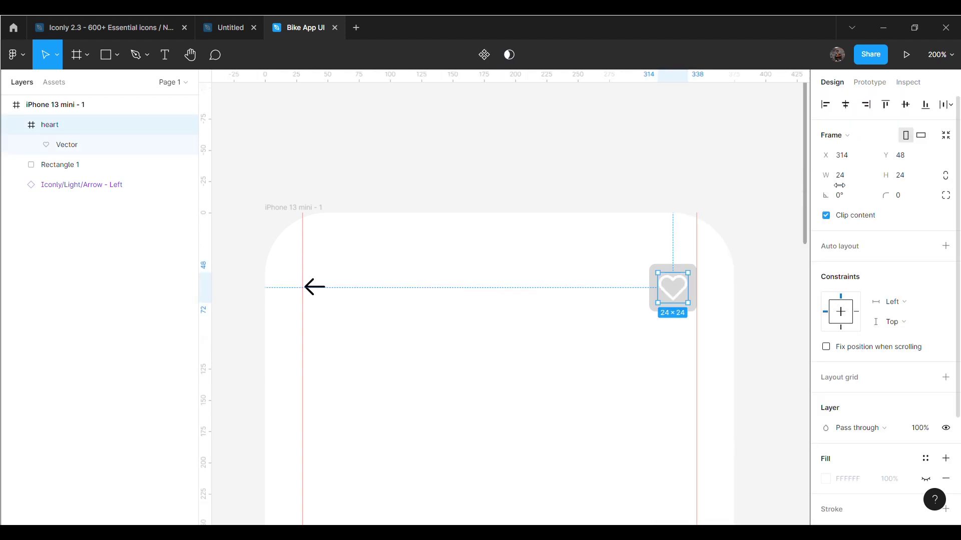
click(760, 231)
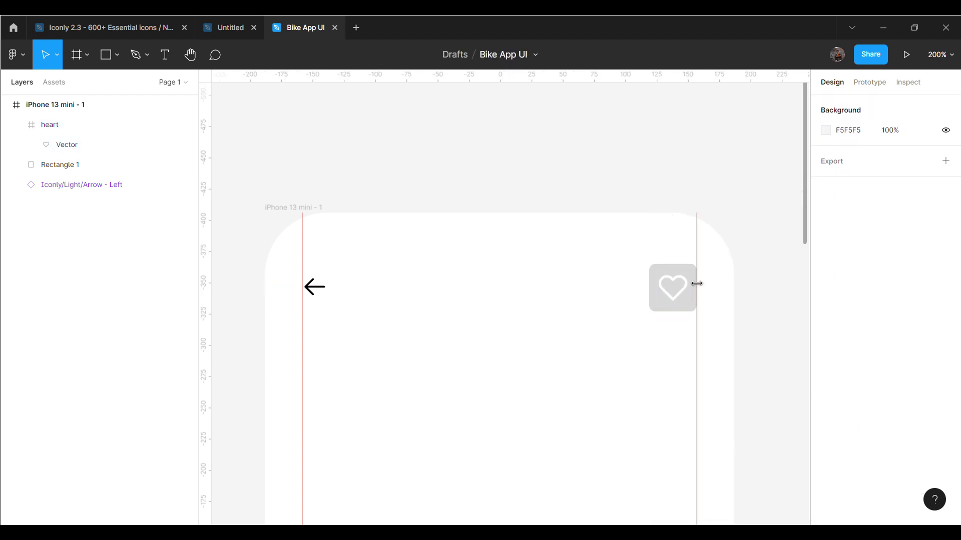
scroll(663, 332, down, 2)
Step: Add the text "STOMPER PRIME 24" below the back arrow
key(t)
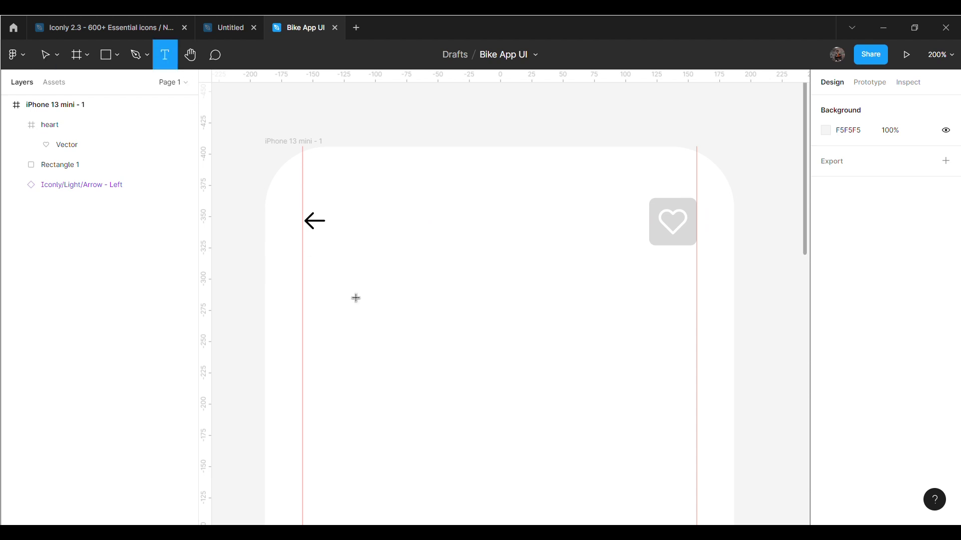
click(355, 299)
text(STOMPER)
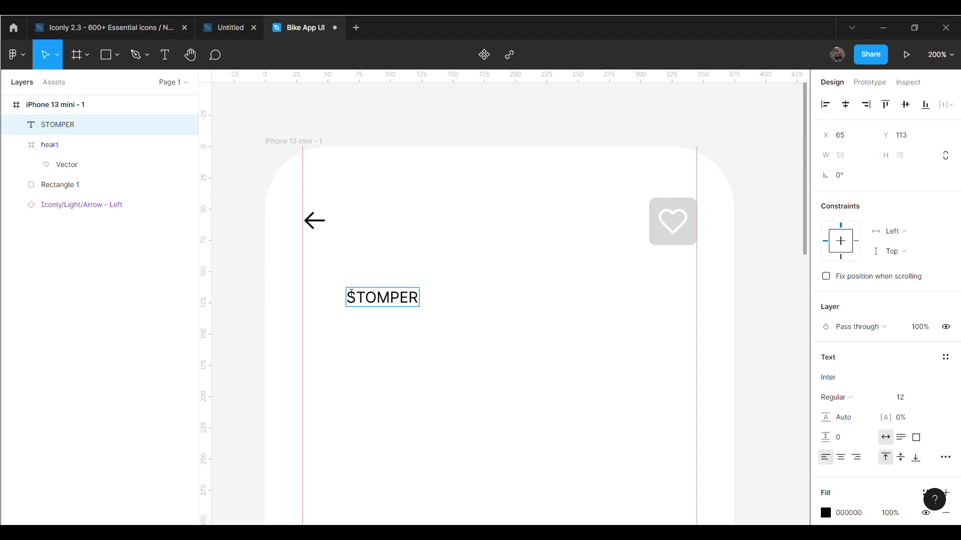
text( PRIME 24”)
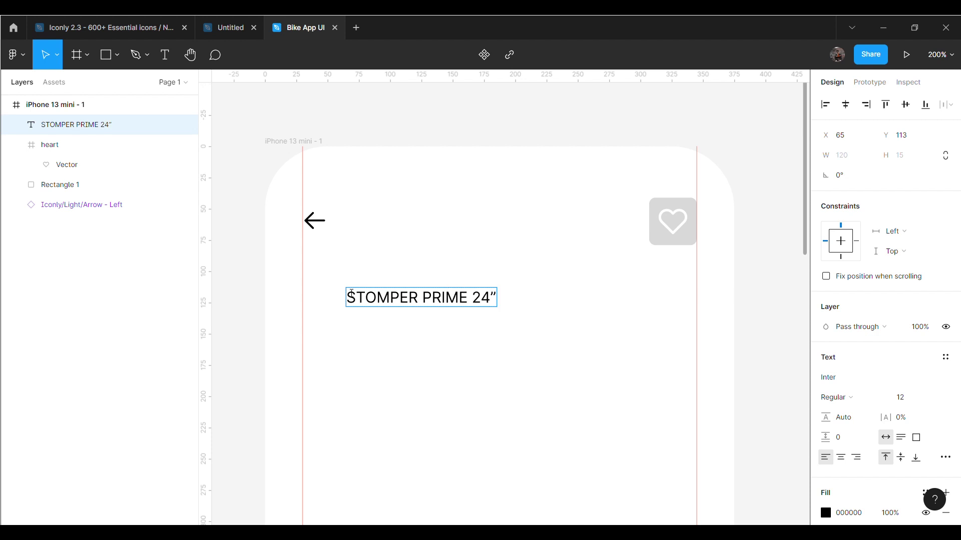
key(Escape)
Step: Set the title's font to Gilroy-Bold at size 25
click(841, 378)
text(Gilroy)
key(Return)
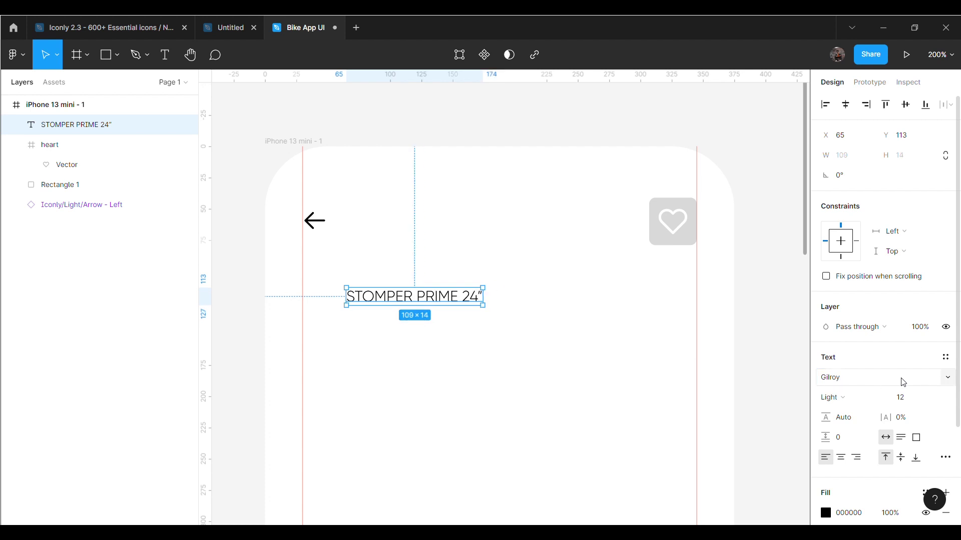
click(946, 380)
click(893, 421)
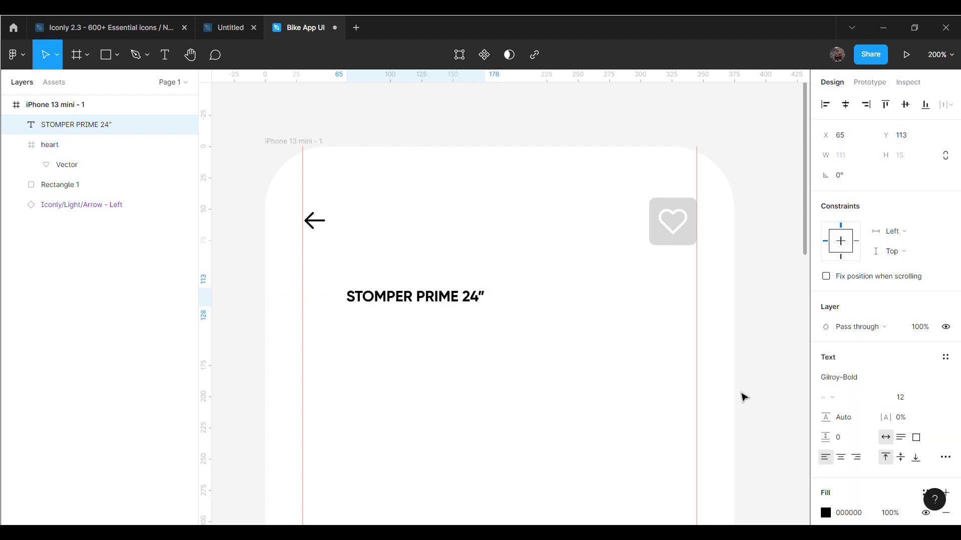
click(906, 399)
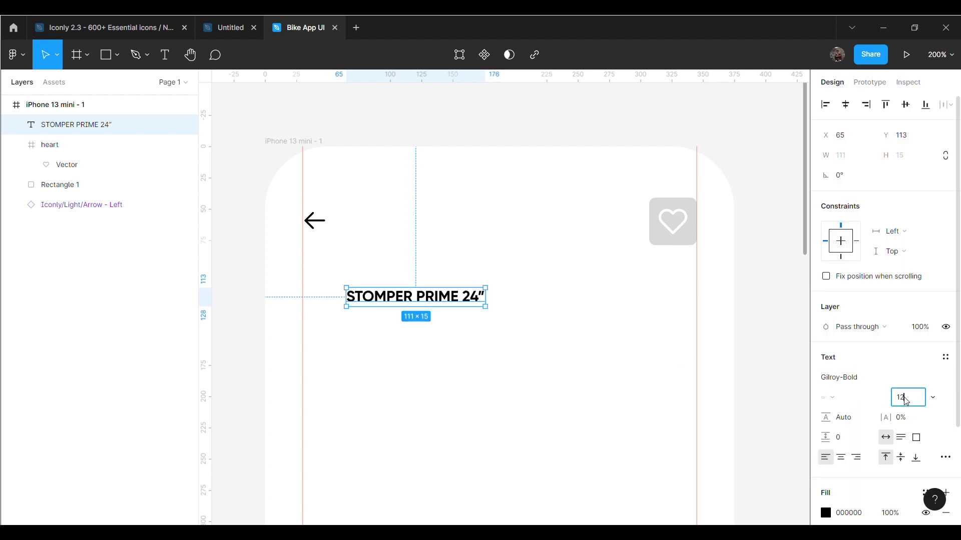
text(25)
key(Return)
Step: Position the title on the left margin below the back arrow (X 30, Y 99)
click(499, 322)
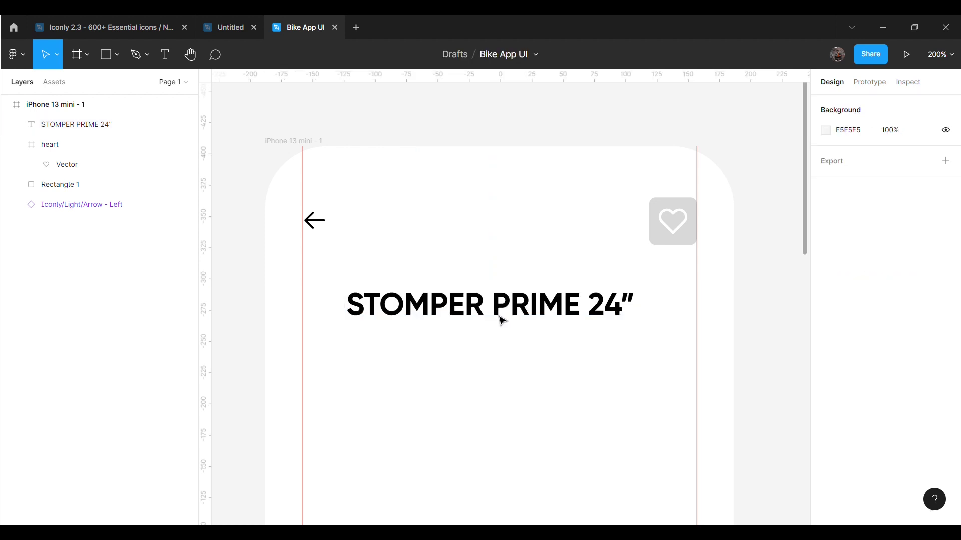
click(505, 300)
drag(506, 301, 474, 285)
key(Right)
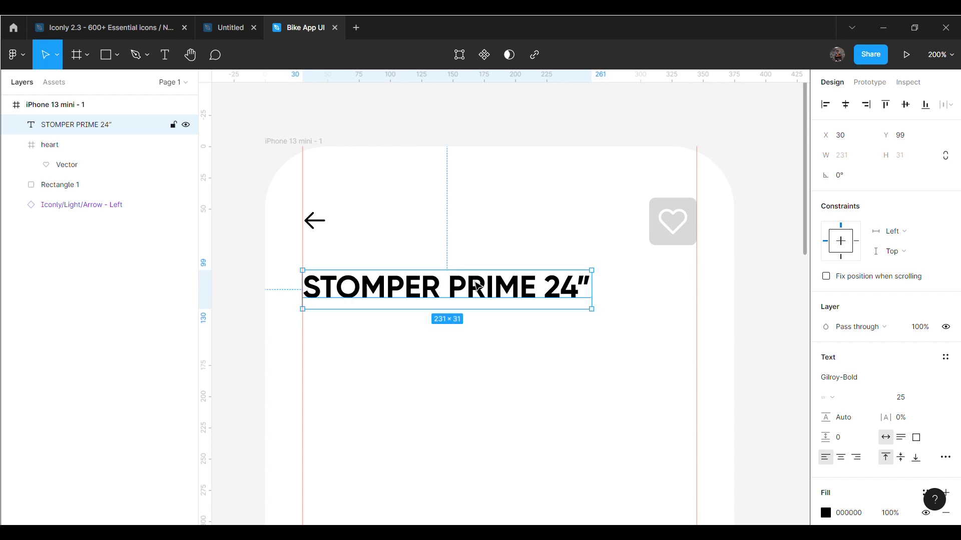
click(518, 365)
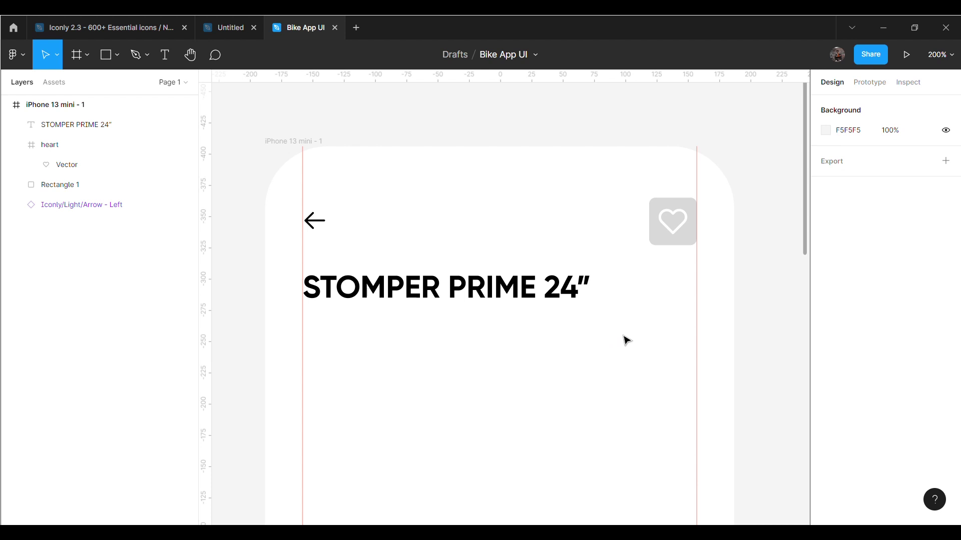
Step: Duplicate the grey rounded square and move the copy beside the title
click(691, 249)
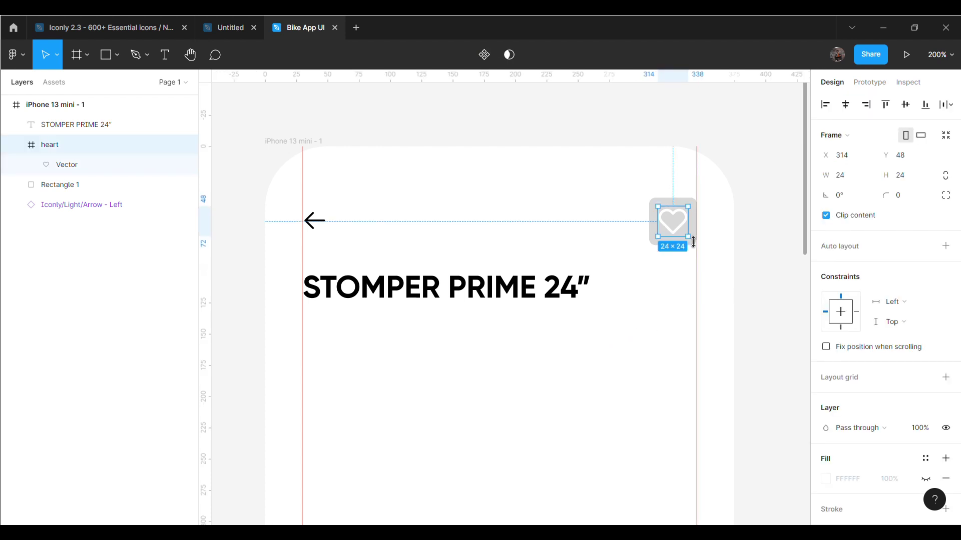
click(697, 252)
key(ctrl+d)
drag(696, 245, 691, 316)
Step: Resize the copied square to 30×30 and align it to the right margin
click(860, 160)
text(34)
key(Return)
key(Right)
key(Right)
key(Right)
click(858, 163)
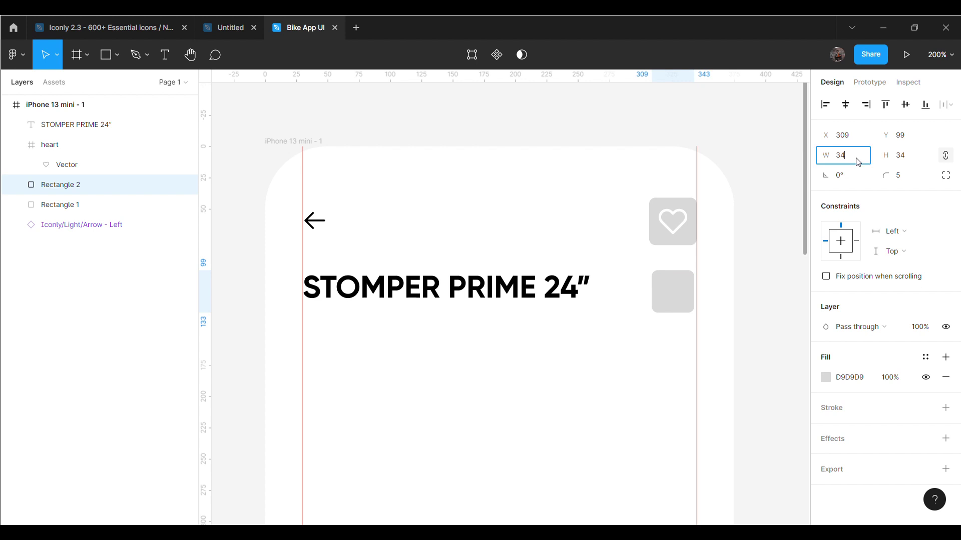
double_click(858, 162)
text(0)
key(Return)
key(Right)
key(Right)
key(Right)
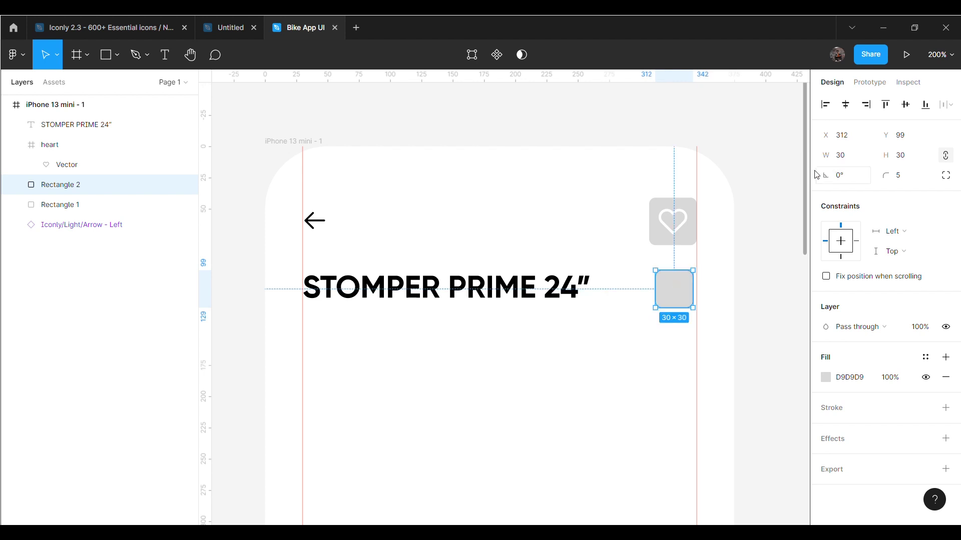
drag(688, 289, 692, 290)
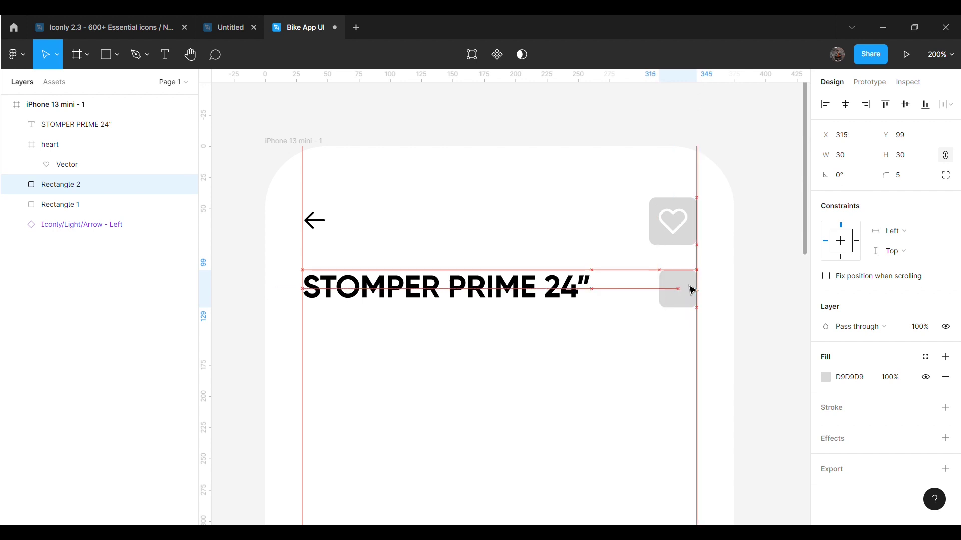
Step: Compare the small square's alignment against the title
click(481, 292)
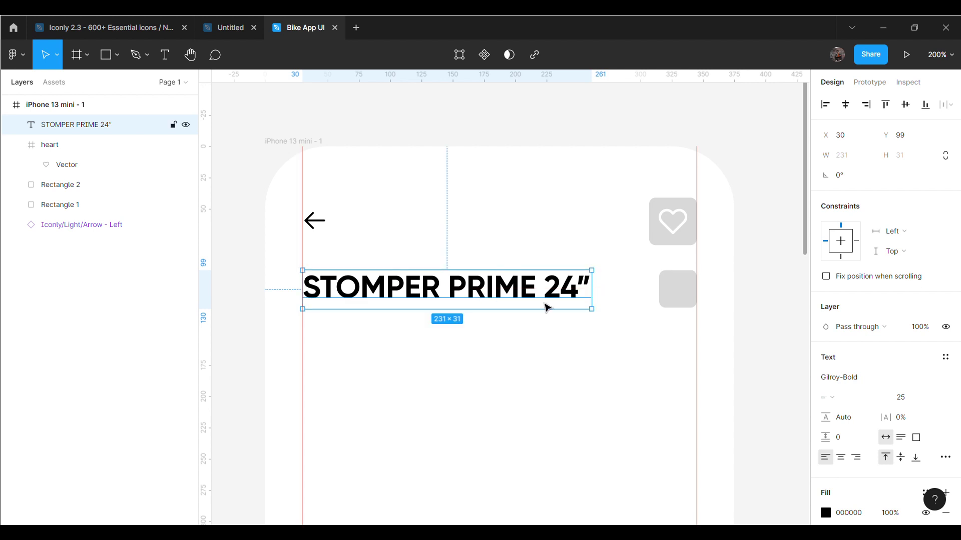
click(674, 302)
click(761, 314)
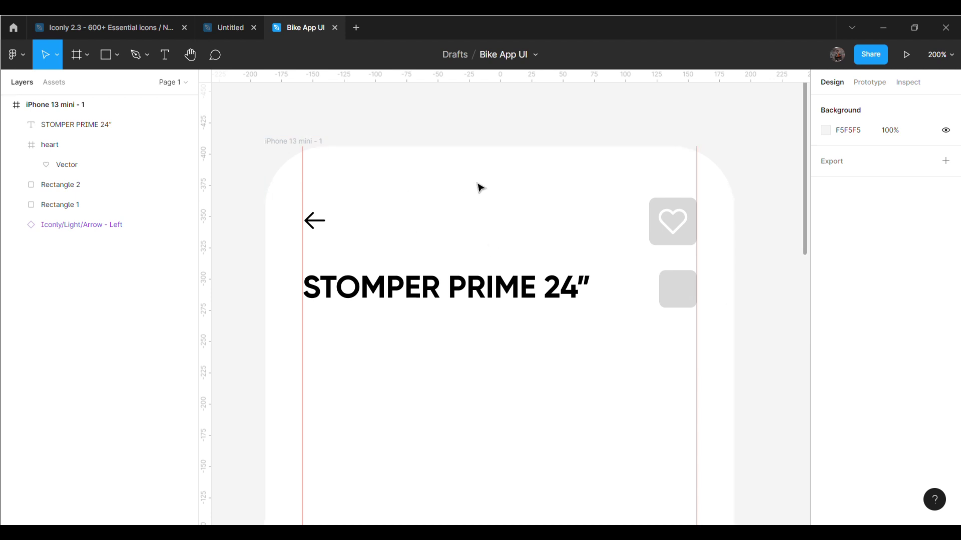
right_click(398, 150)
mouse_move(414, 413)
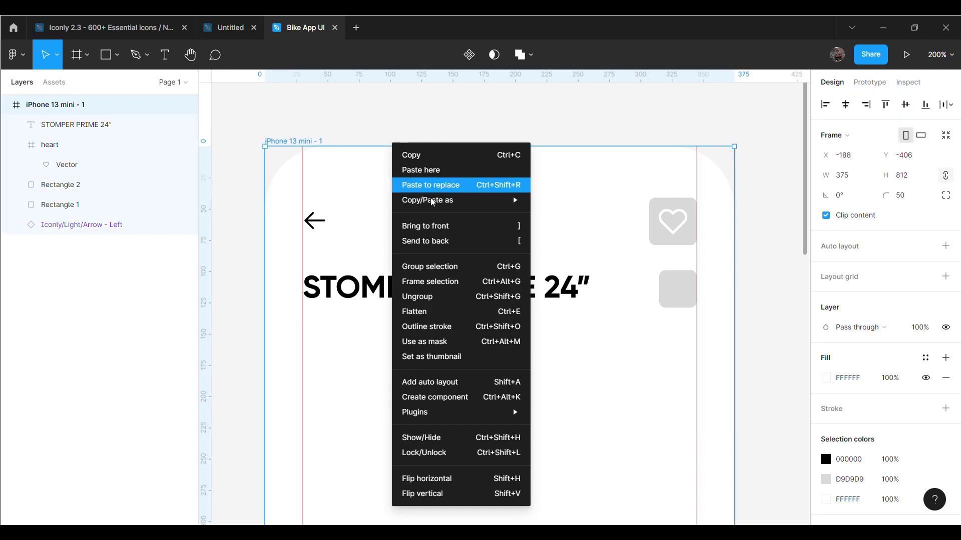
Step: Insert the Feather Icons more-horizontal icon and move it onto the small grey square
click(570, 328)
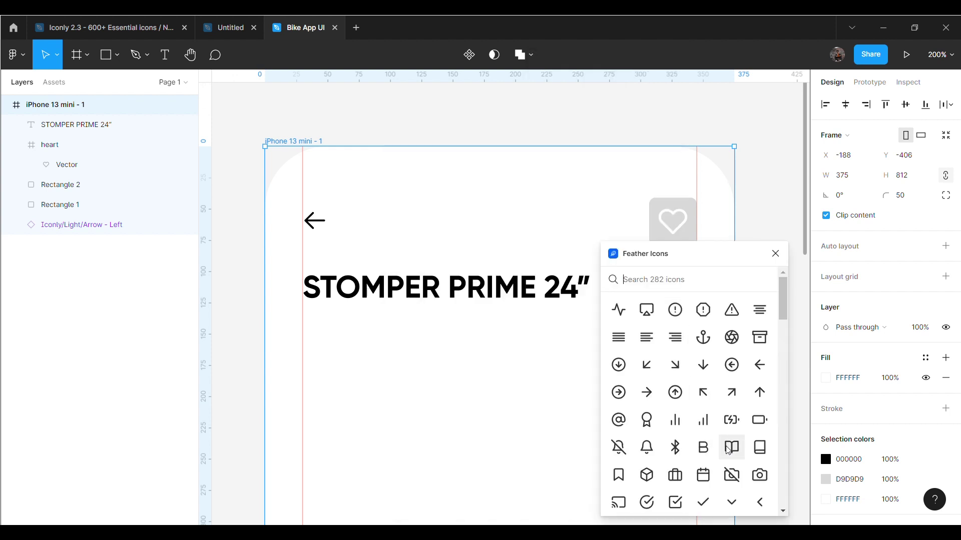
scroll(730, 448, down, 4)
scroll(729, 441, down, 2)
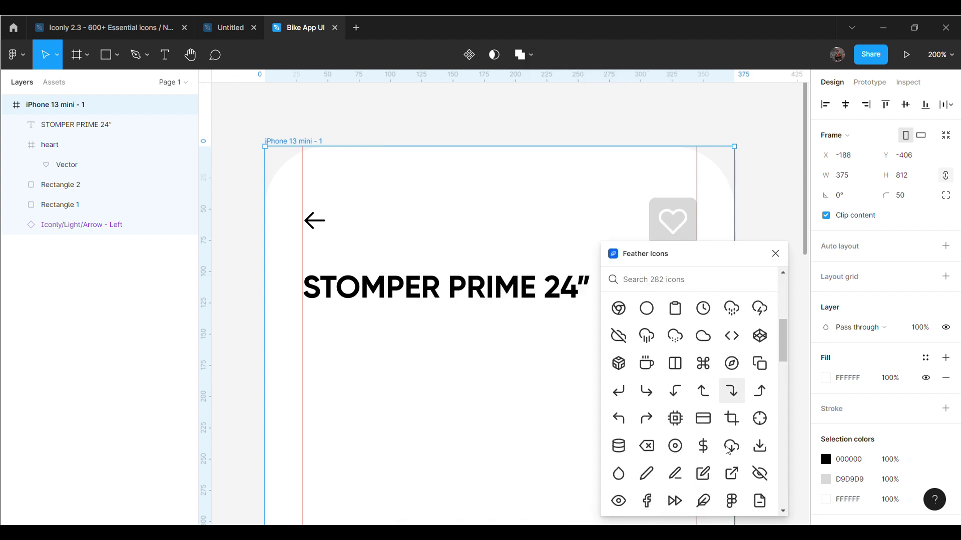
scroll(730, 430, down, 5)
scroll(731, 434, down, 4)
scroll(734, 435, down, 1)
scroll(733, 435, down, 3)
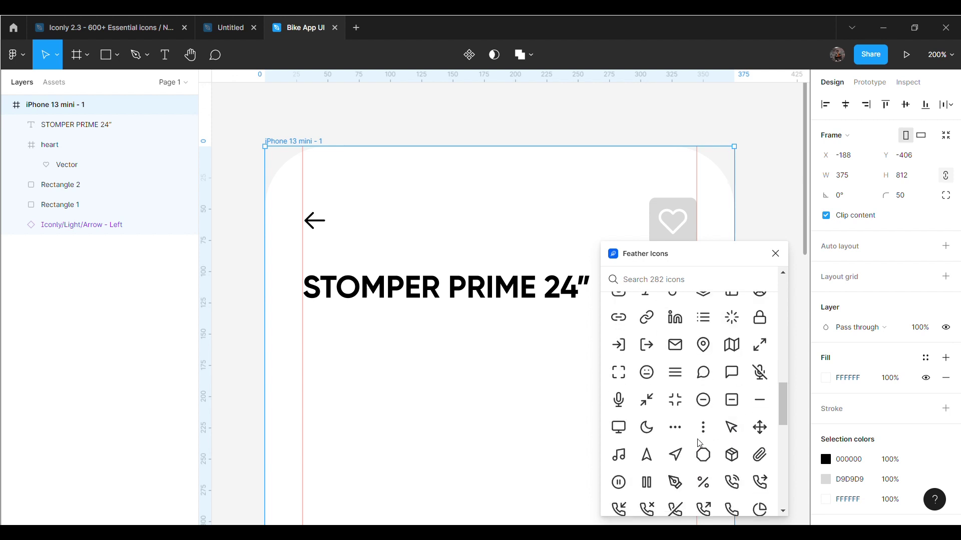
click(675, 427)
click(776, 254)
drag(529, 322, 689, 301)
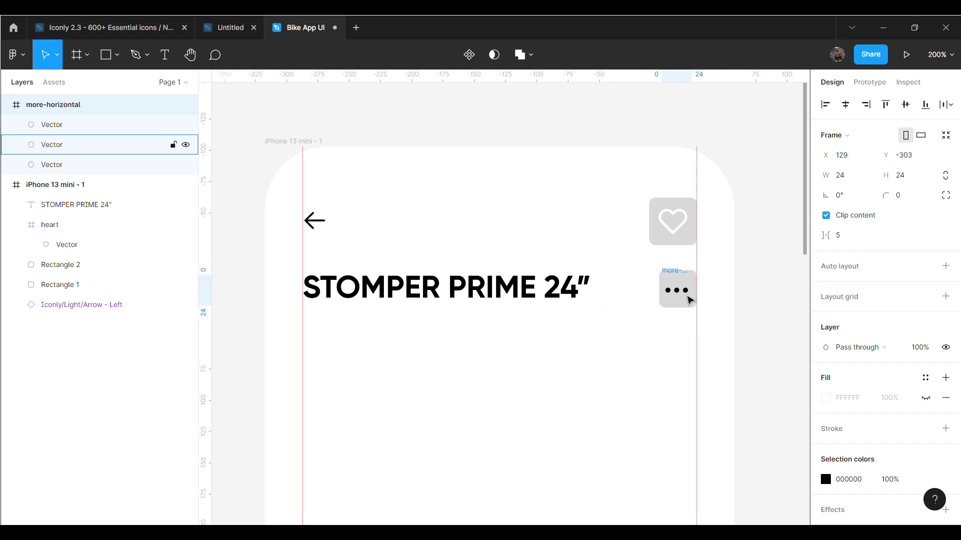
Step: Resize the three-dot icon to 18×18, move it into the iPhone frame, and centre it
click(852, 181)
click(942, 183)
click(862, 174)
text(8)
key(Return)
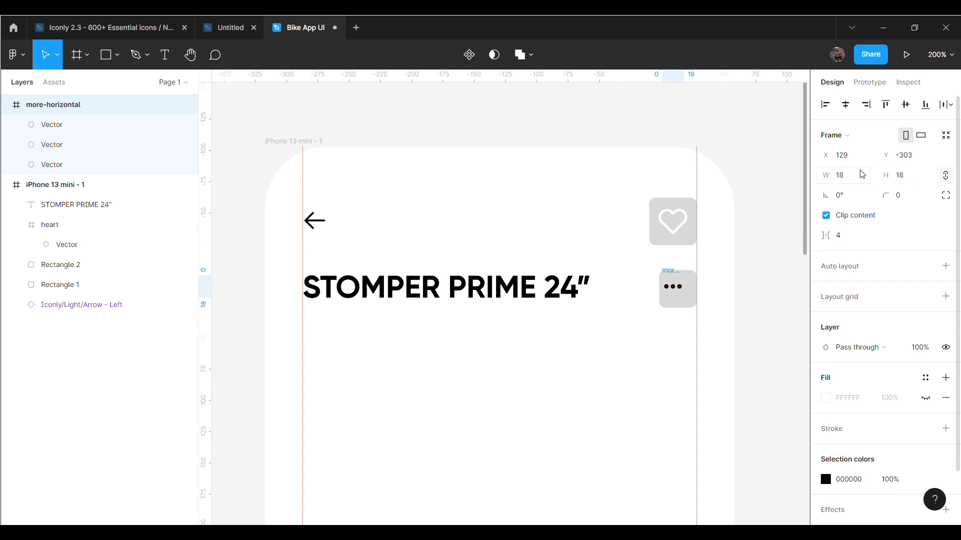
key(Right)
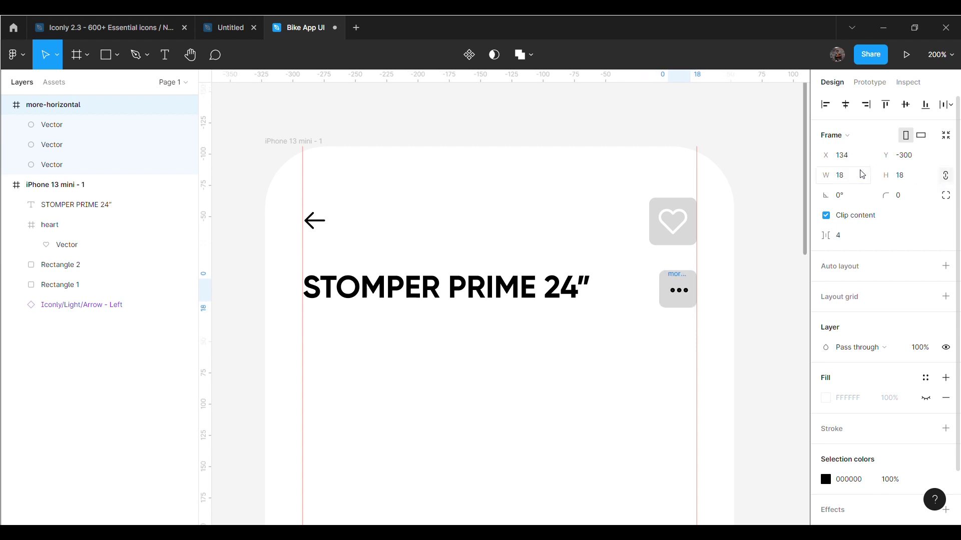
drag(64, 104, 85, 199)
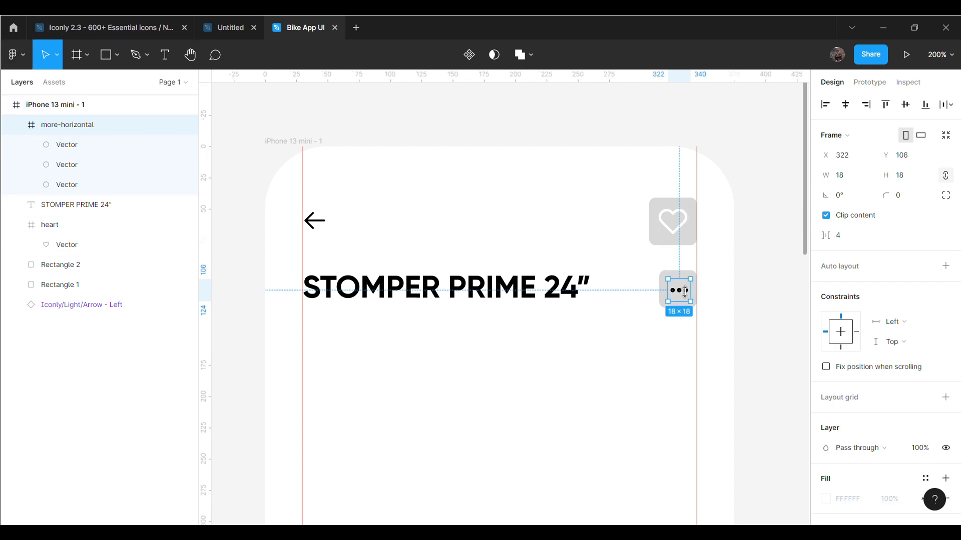
drag(686, 292, 680, 290)
click(742, 303)
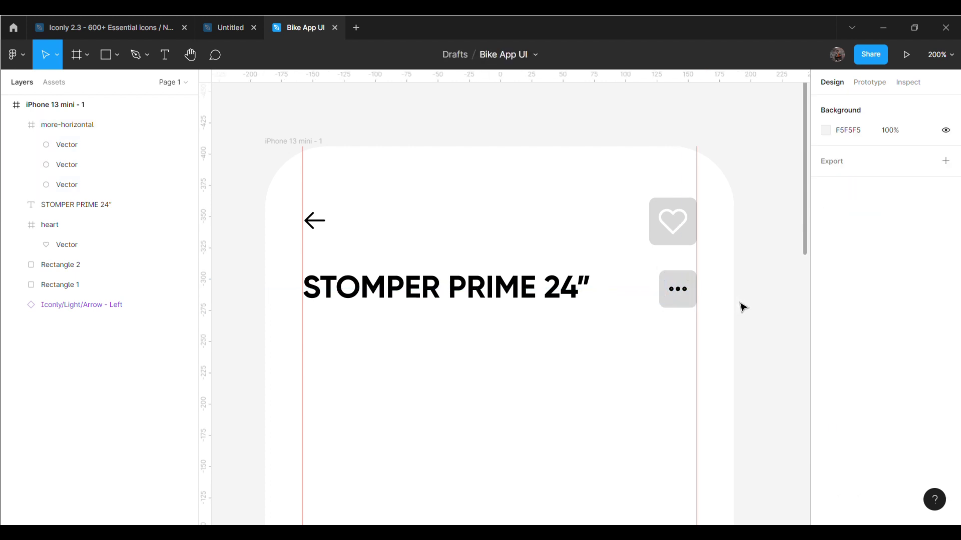
Step: Paste the 425×205 bike photo, Cycle Image 1, and place it below the title
key(ctrl+v)
scroll(536, 399, down, 5)
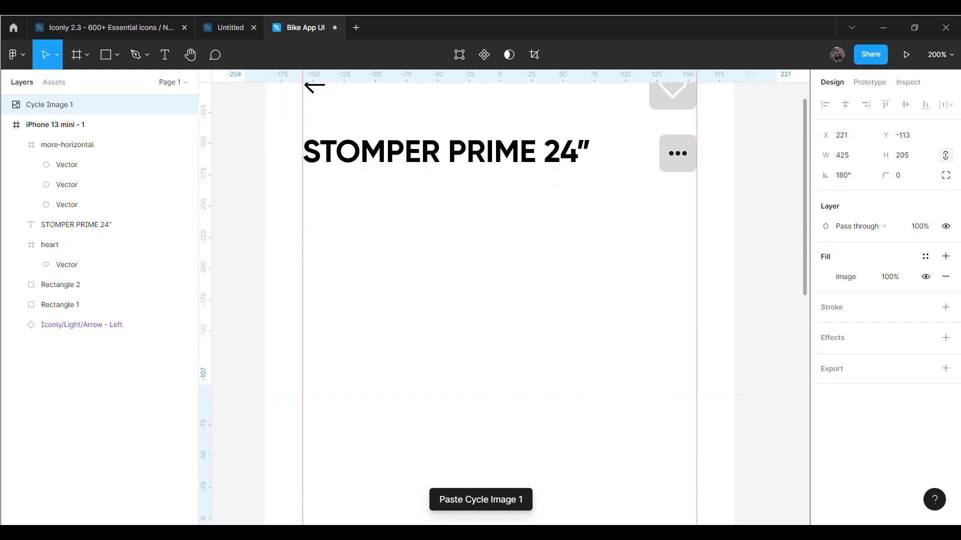
drag(546, 523, 548, 370)
drag(538, 383, 532, 388)
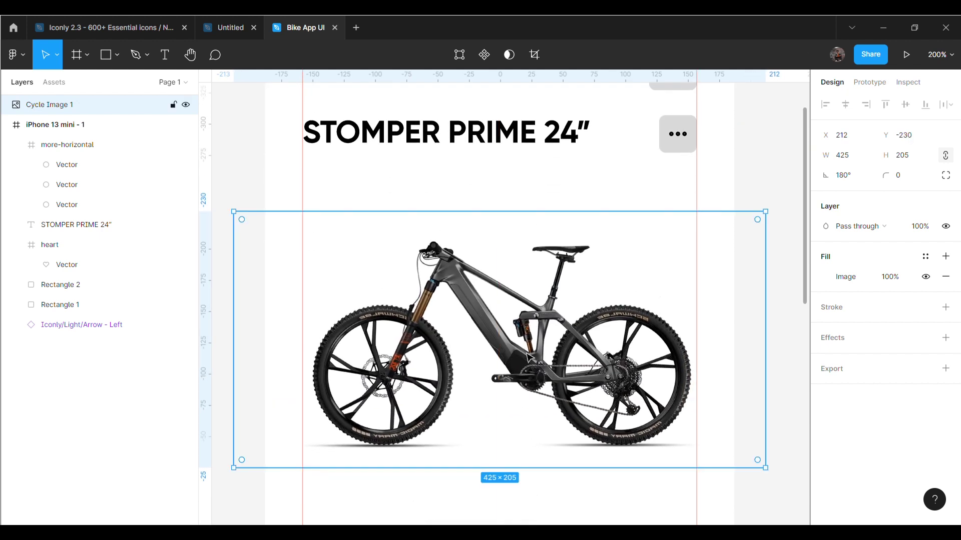
drag(530, 359, 535, 353)
click(792, 278)
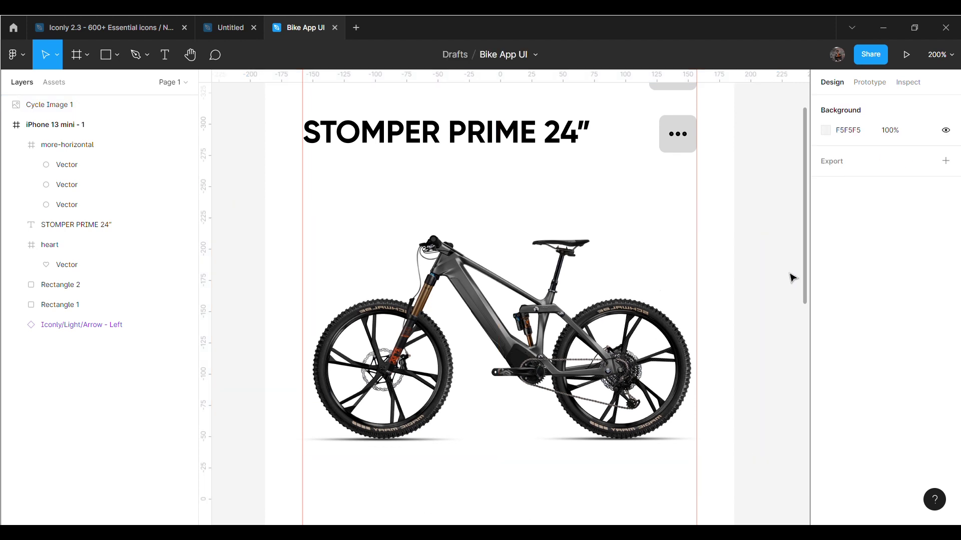
Step: Nudge the STOMPER PRIME 24" title down to about X 30, Y 101
key(shift+0)
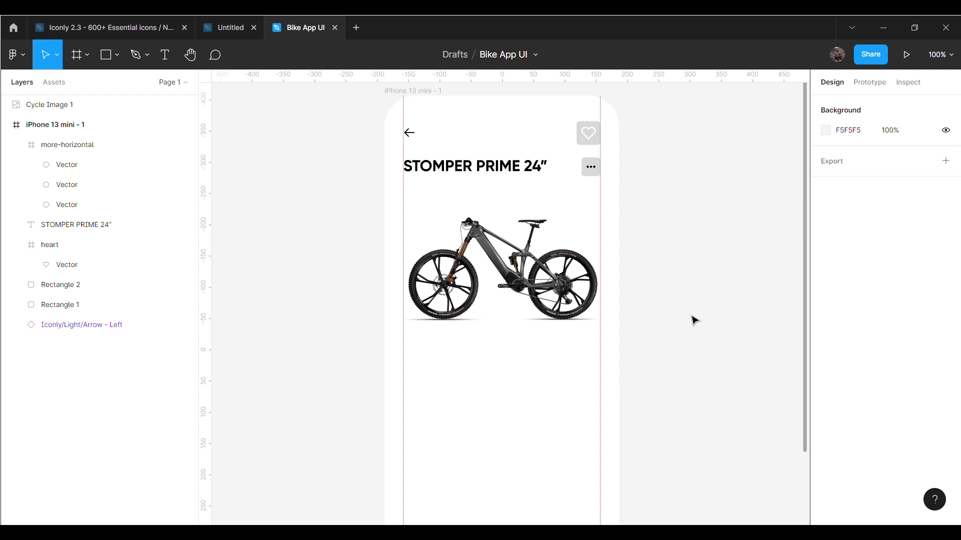
drag(498, 170, 497, 176)
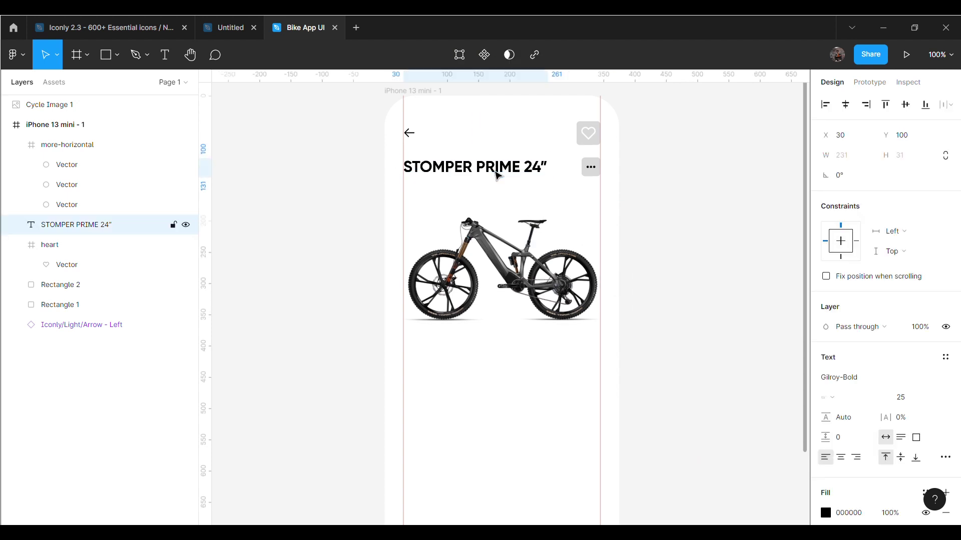
drag(498, 176, 526, 180)
click(713, 229)
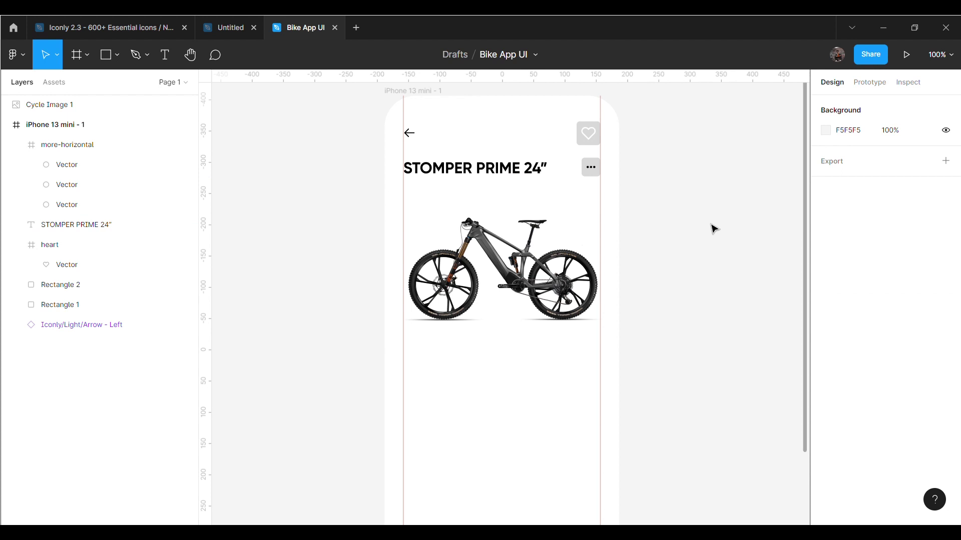
scroll(678, 299, down, 5)
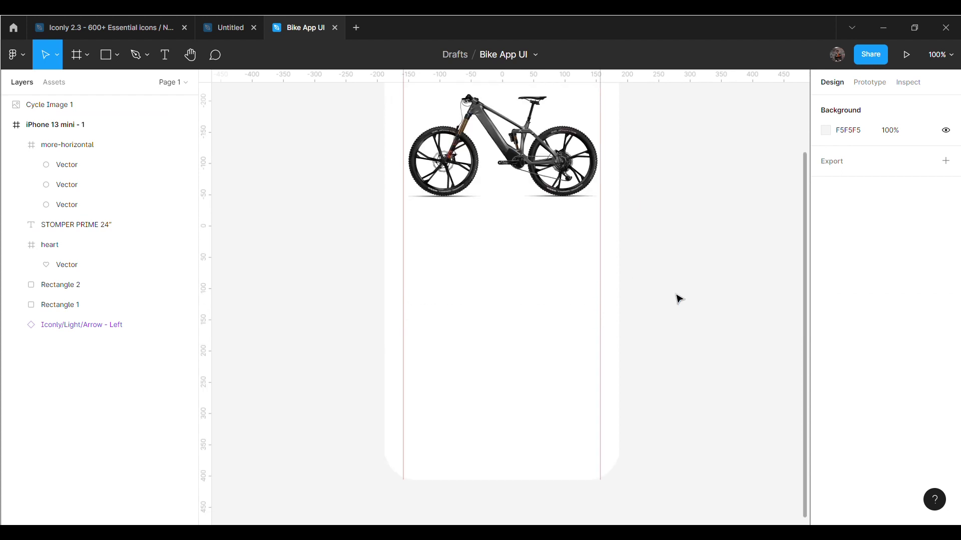
Step: Draw a small circle below the bike and fill it black (000000)
click(116, 55)
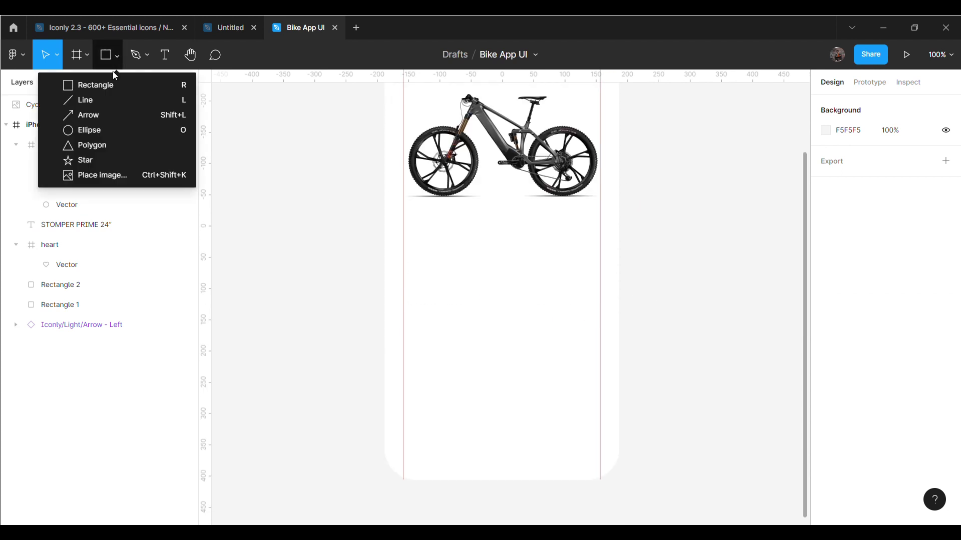
click(108, 130)
drag(489, 284, 495, 292)
click(665, 296)
click(493, 286)
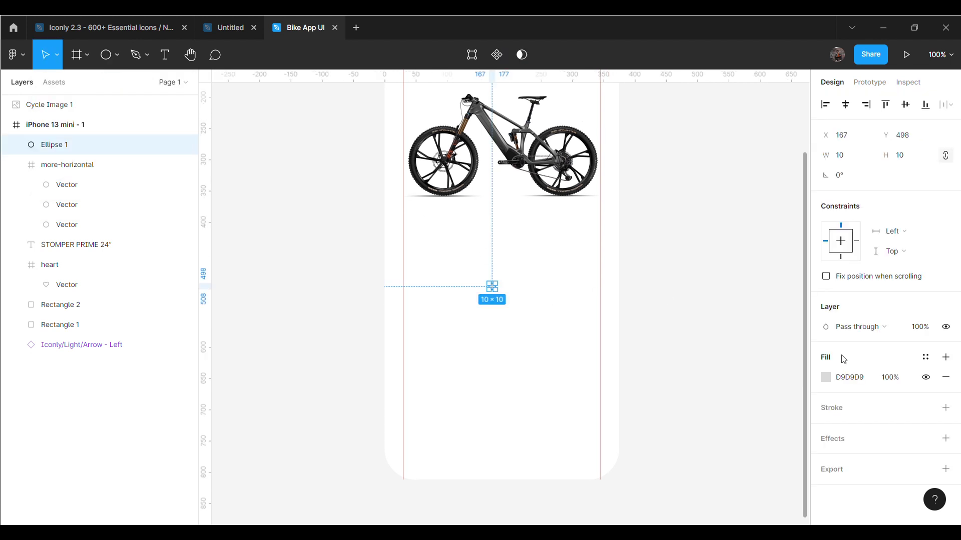
click(826, 376)
text(000000)
key(Return)
click(554, 287)
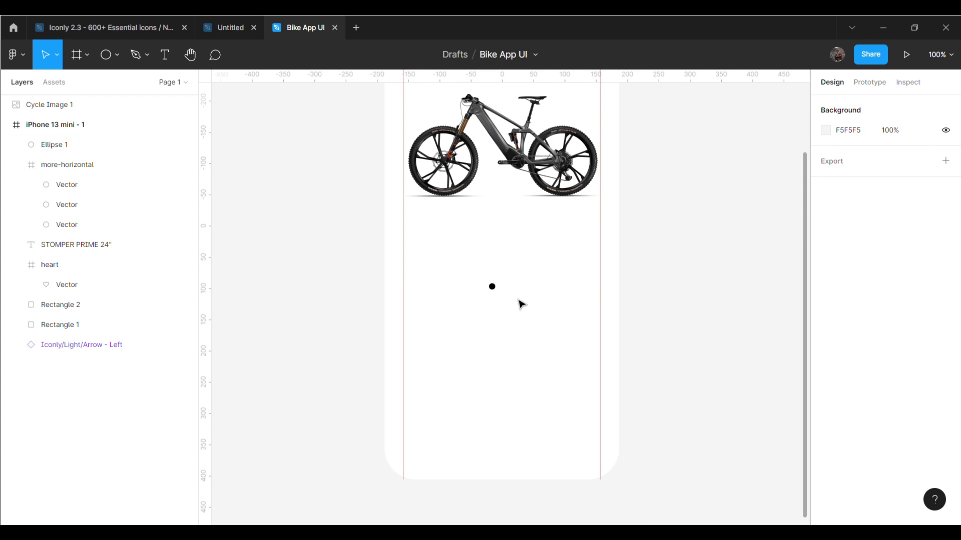
Step: Size the black dot to 8 px and centre it just beneath the bike
click(493, 287)
click(846, 155)
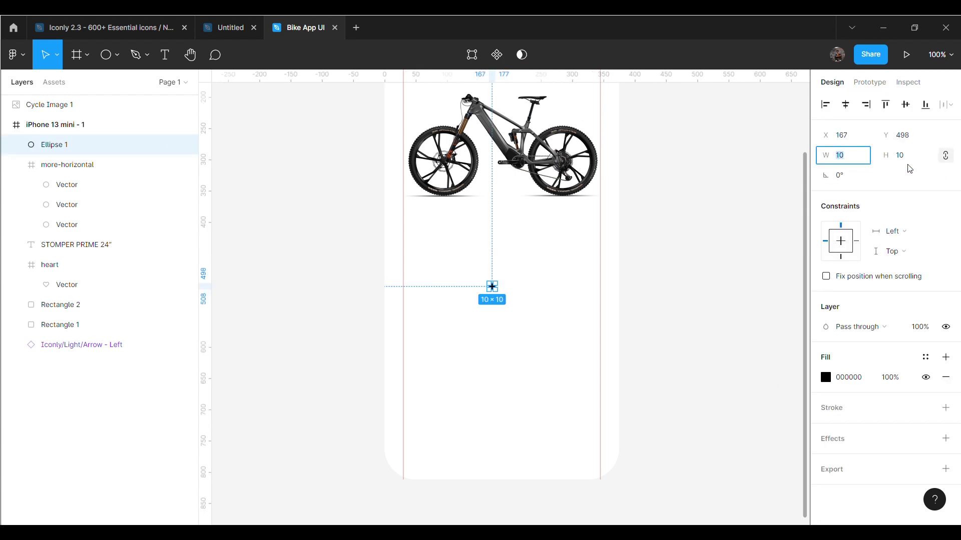
text(8)
key(Return)
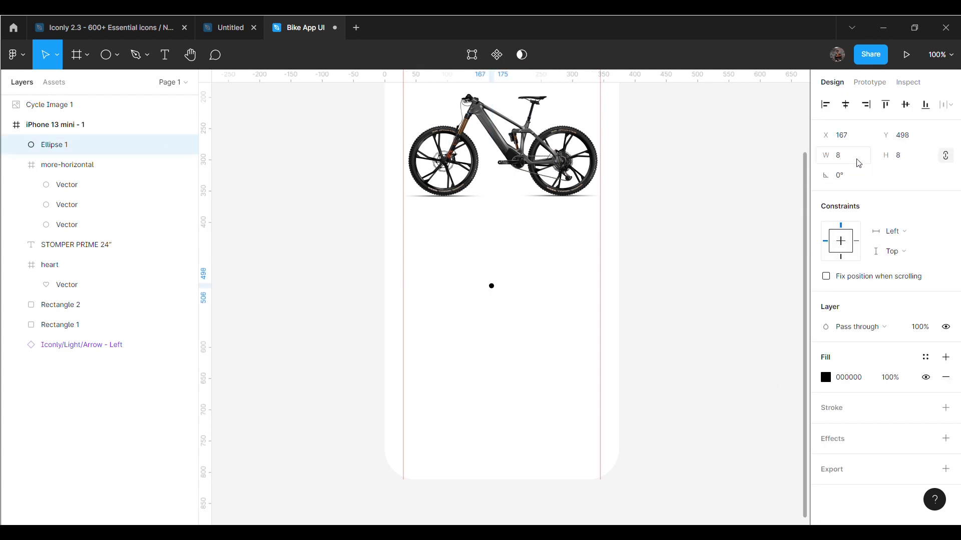
scroll(511, 301, up, 2)
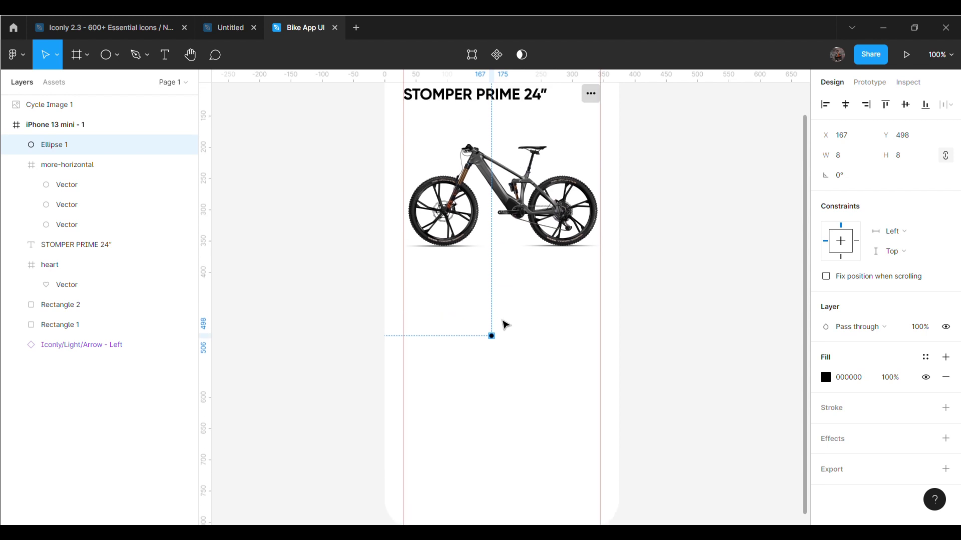
mouse_move(495, 338)
mouse_down()
mouse_move(503, 340)
mouse_move(503, 271)
mouse_up()
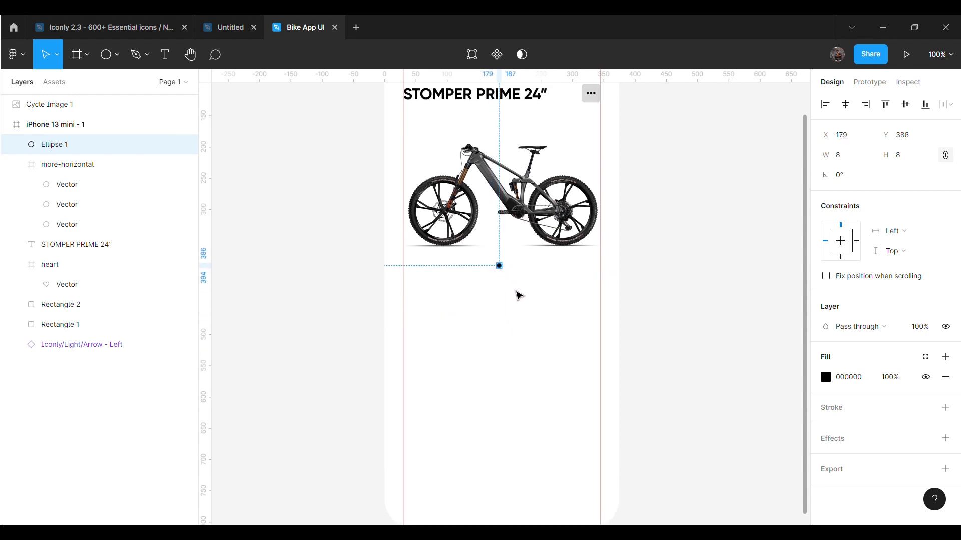
scroll(510, 326, up, 5)
drag(503, 271, 506, 407)
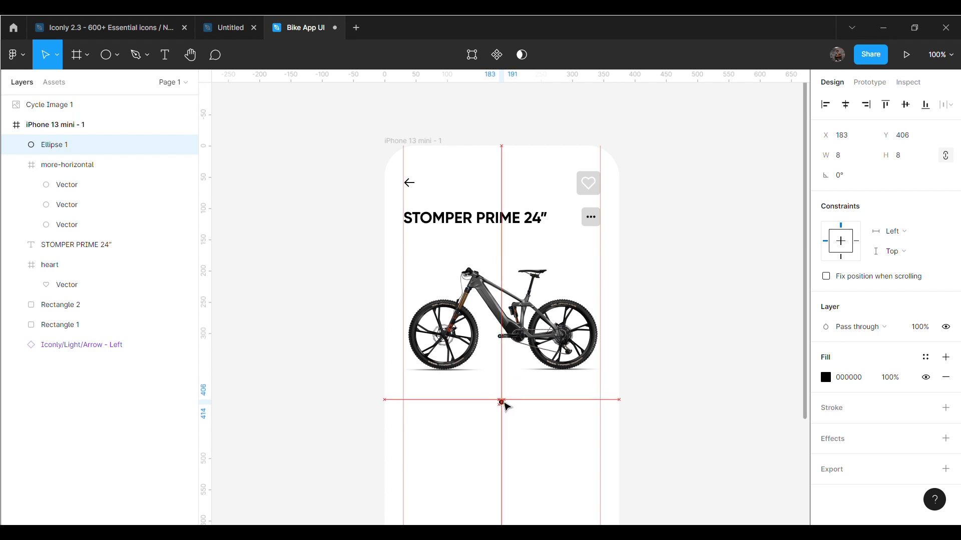
key(shift+Up)
key(shift+Up)
click(692, 394)
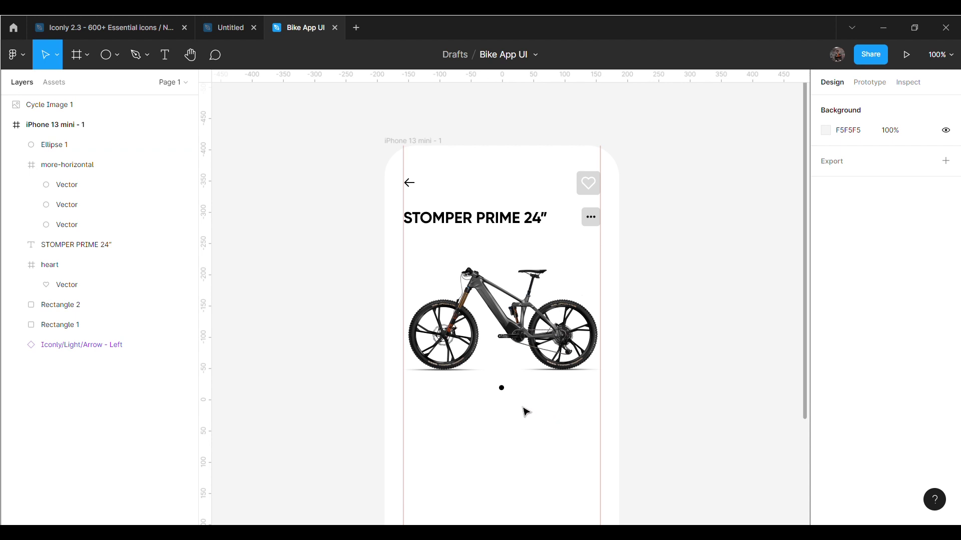
Step: Duplicate the dot to its right as a 6×6 grey (D9D9D9) dot
click(502, 388)
key(ctrl+d)
key(Right)
drag(505, 390, 508, 387)
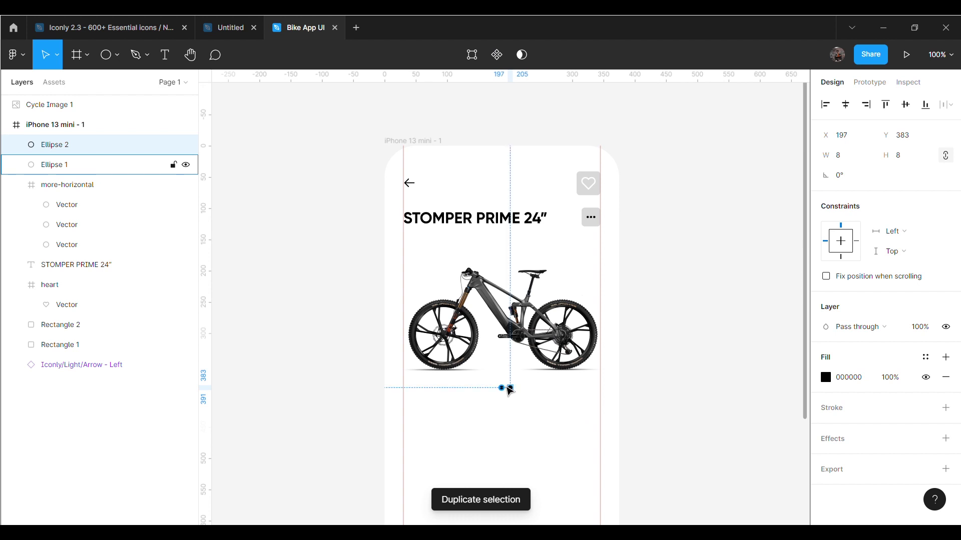
click(852, 164)
text(6)
key(Return)
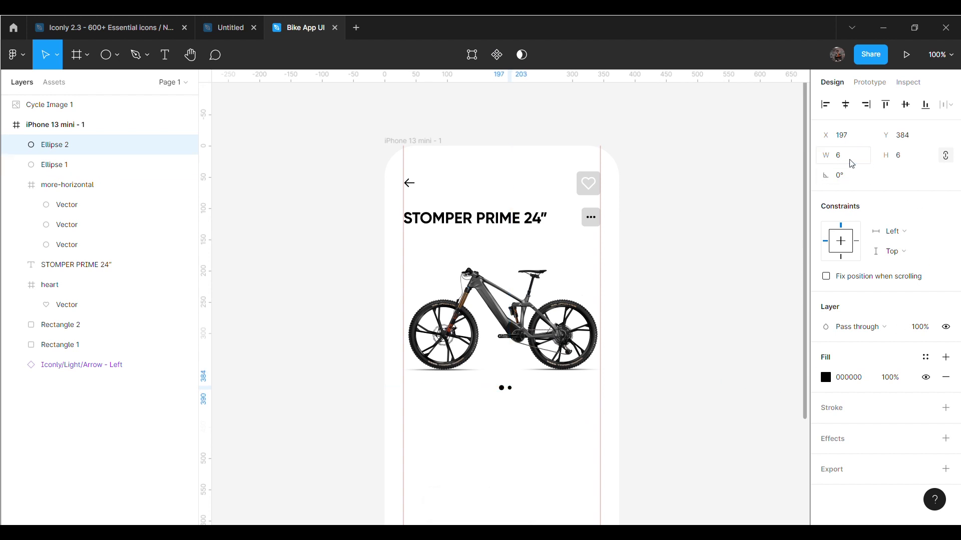
click(826, 377)
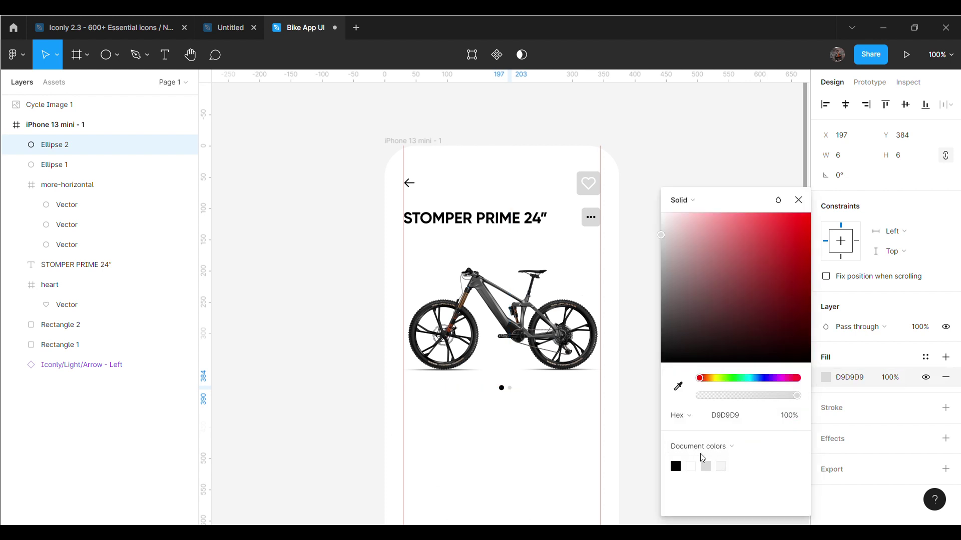
click(524, 414)
Step: Duplicate the grey dot and place the copy left of the black dot
click(510, 389)
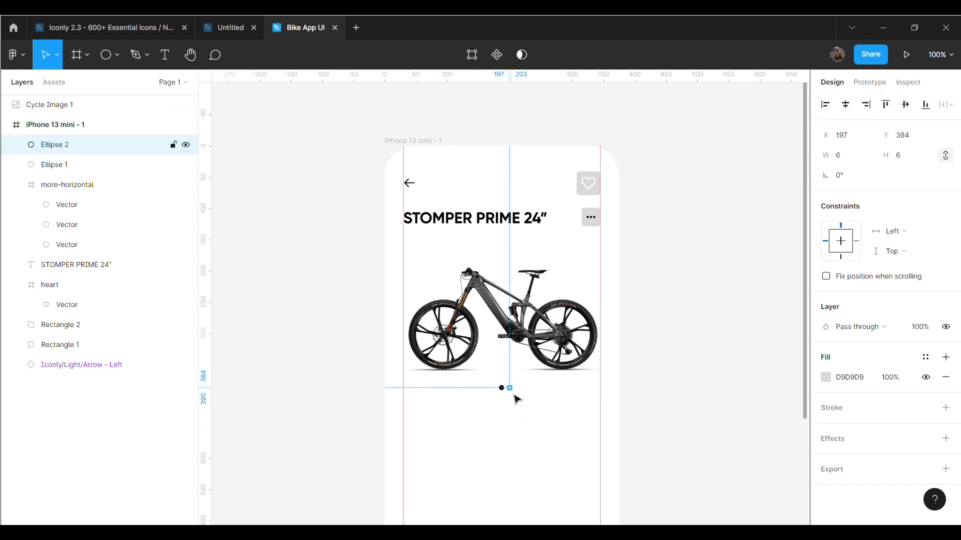
key(ctrl+d)
key(Left)
key(Left)
key(Left)
key(Left)
key(Left)
key(Left)
key(Left)
key(Left)
key(Left)
key(Left)
key(Left)
key(Left)
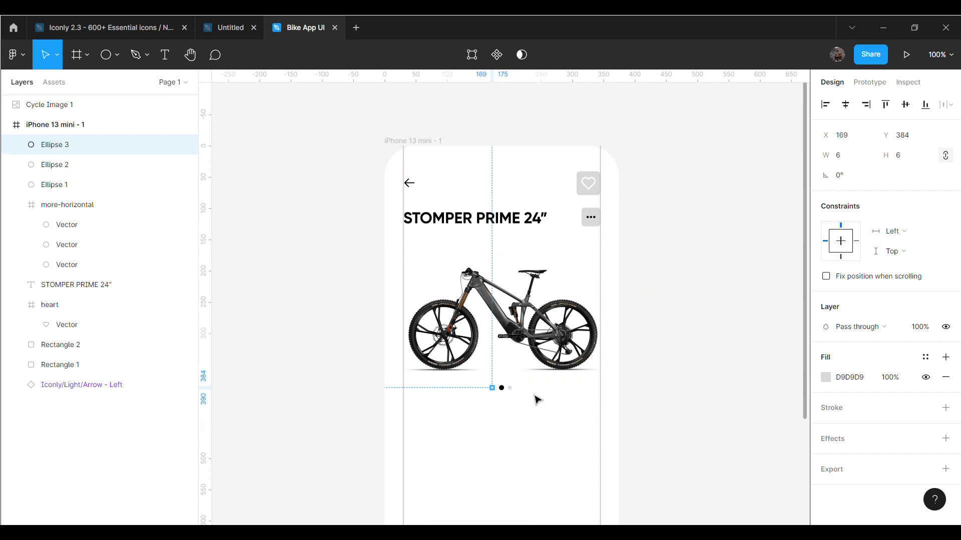
click(708, 318)
scroll(710, 296, down, 2)
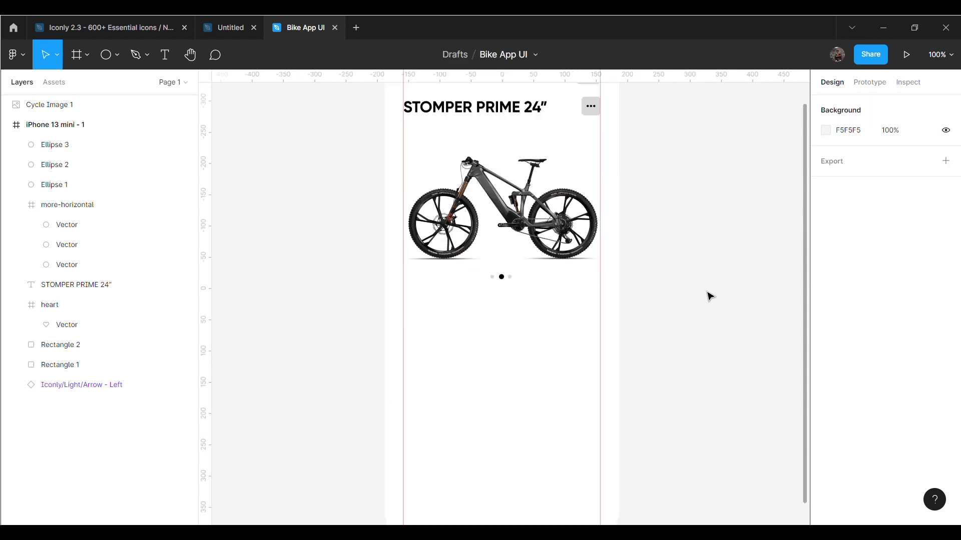
Step: Paste the Stomper 24" description, ending in orange 'See More.....', below the indicator dots
text(The Stomper 24” packs years of knowhow in a perfectly sized junior mountain bike, and this lightweight GT aluminium MTB frame features LegitFit geometry for improved handling. This Prime 24” model See More.....)
drag(523, 298, 523, 334)
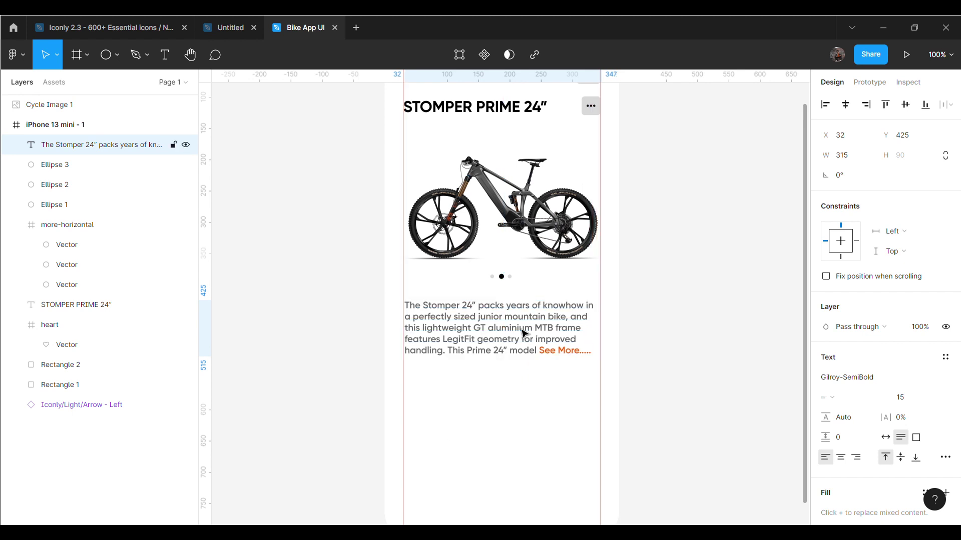
click(708, 326)
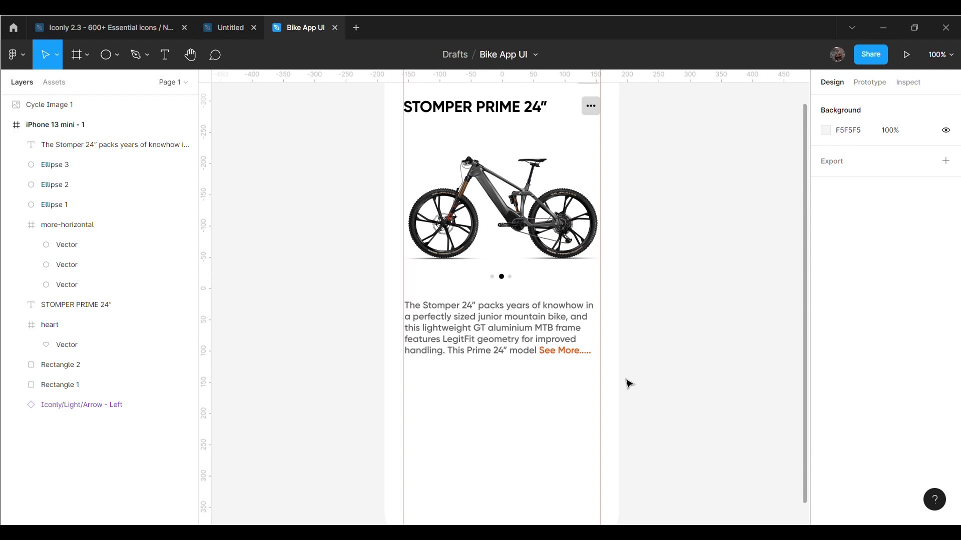
click(564, 353)
scroll(846, 425, down, 5)
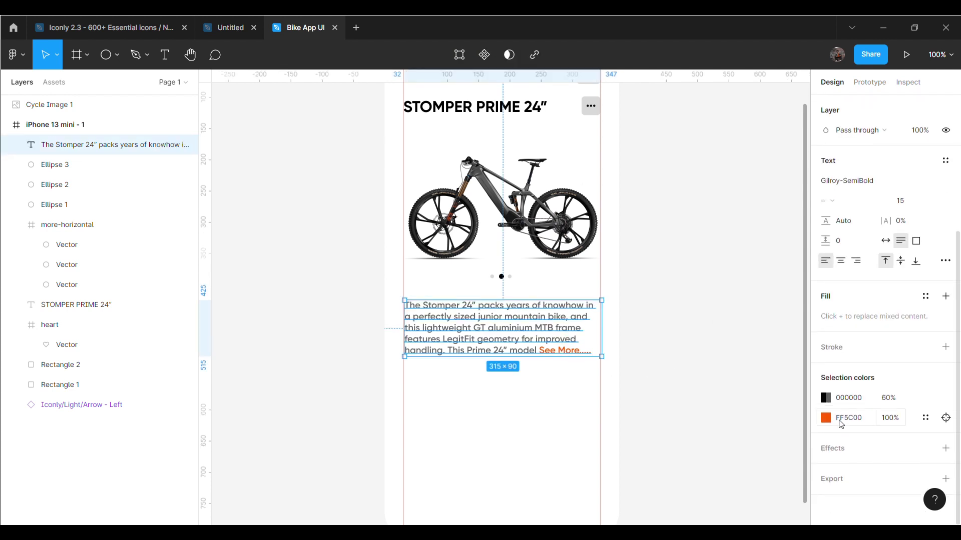
click(753, 372)
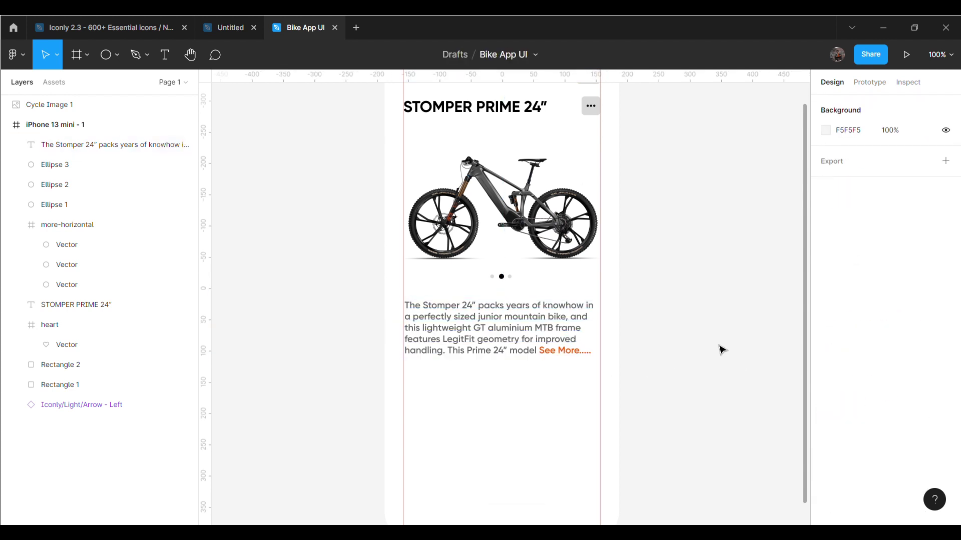
Step: Create a 'Structure' text layer, correcting its accidental wrong capitalisation
click(169, 64)
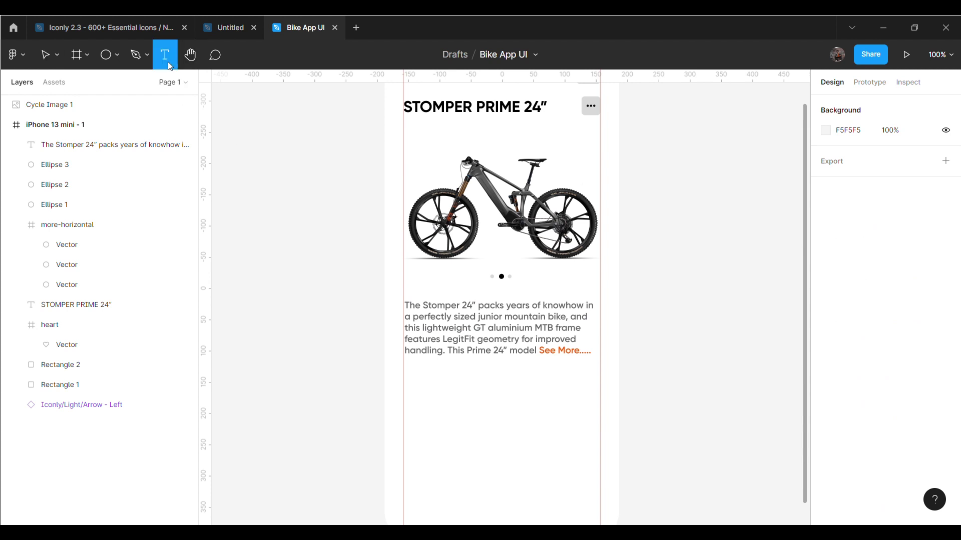
click(292, 274)
text(sTRUCT)
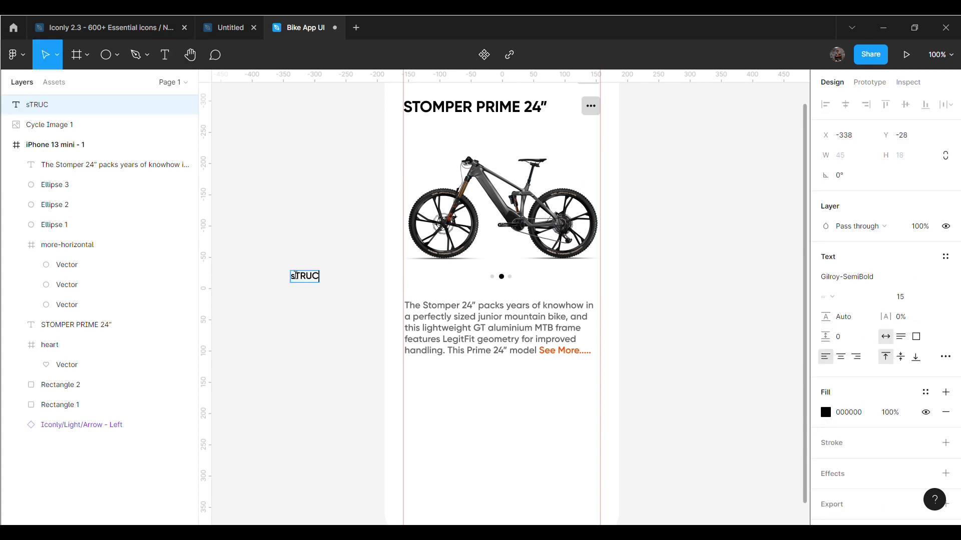
text(URE)
key(Escape)
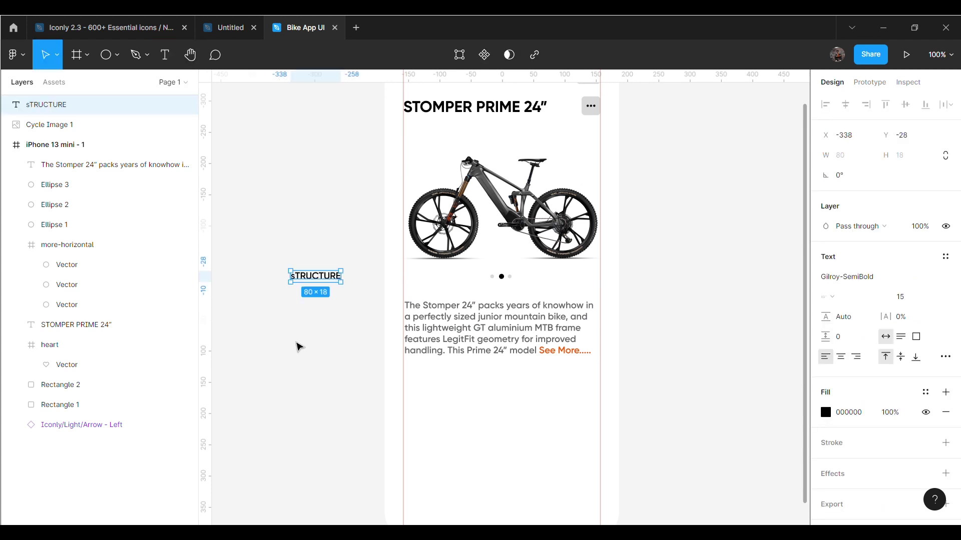
double_click(321, 281)
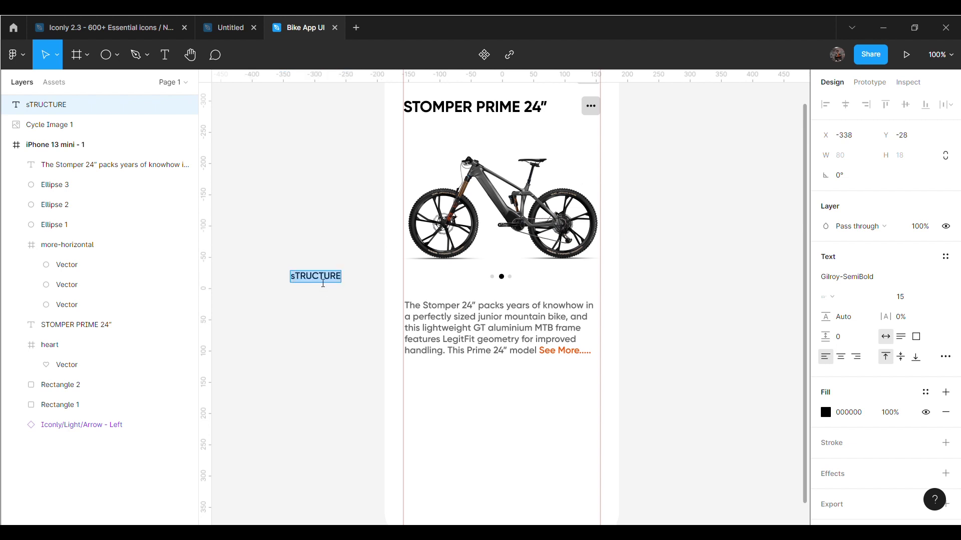
key(BackSpace)
text(Structure)
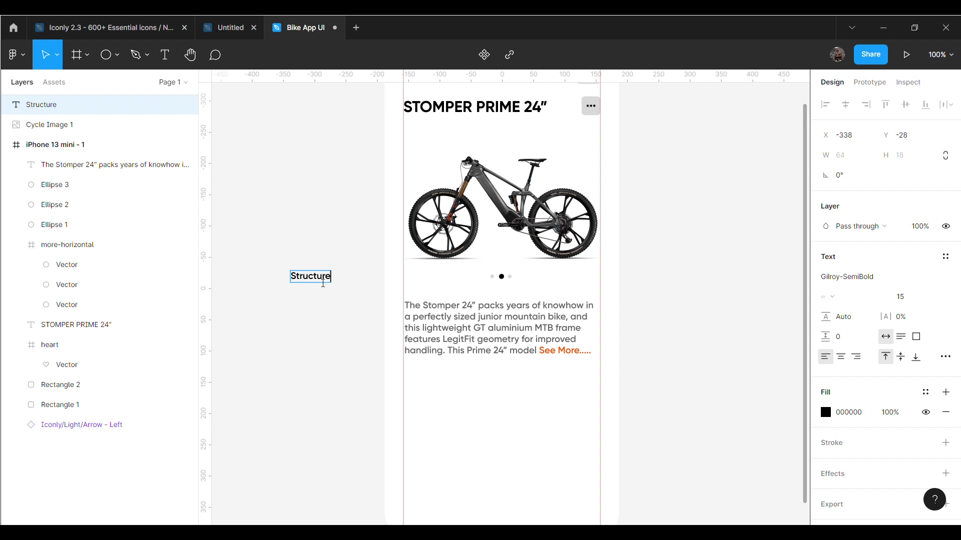
key(Escape)
Step: Set Structure to 18 pt and move it into the frame below the description
click(912, 303)
text(18)
key(Return)
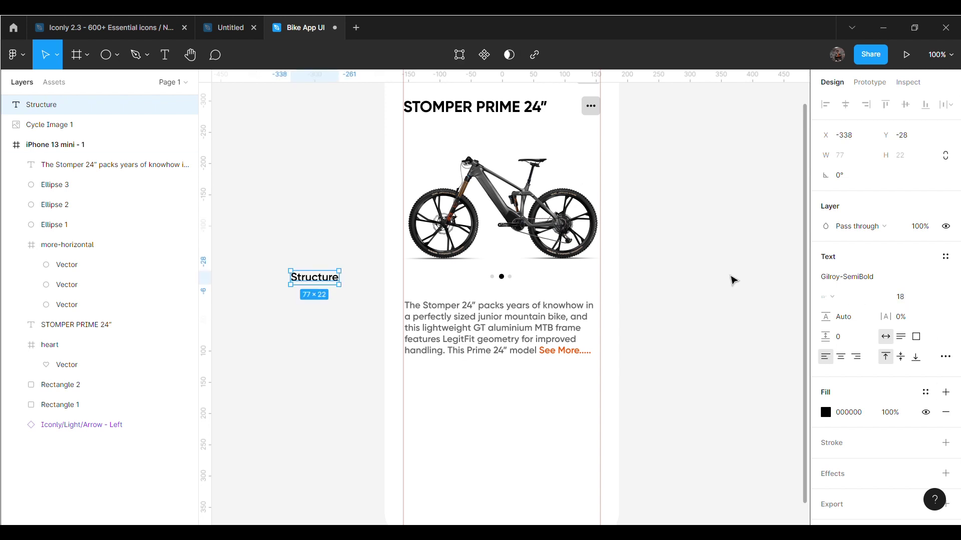
drag(313, 282, 426, 387)
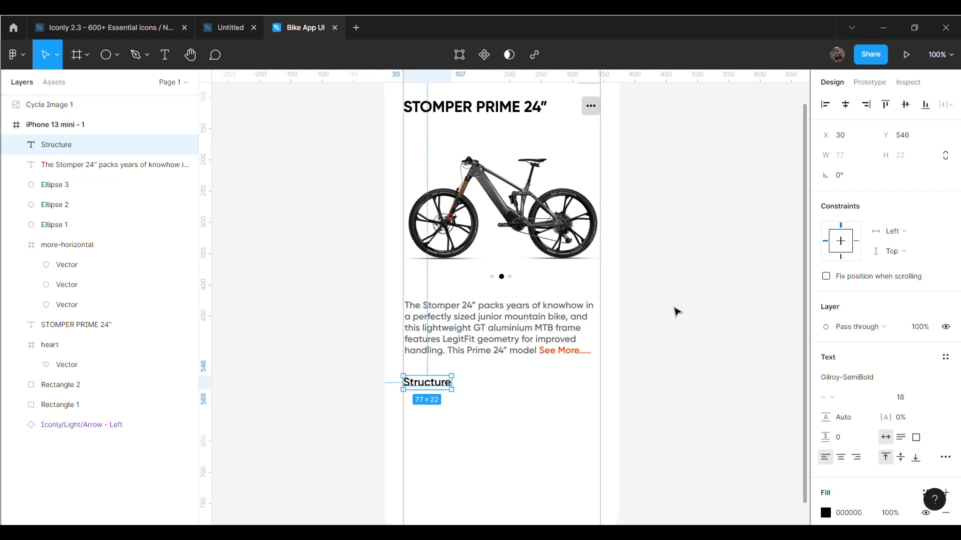
click(675, 309)
scroll(729, 343, down, 1)
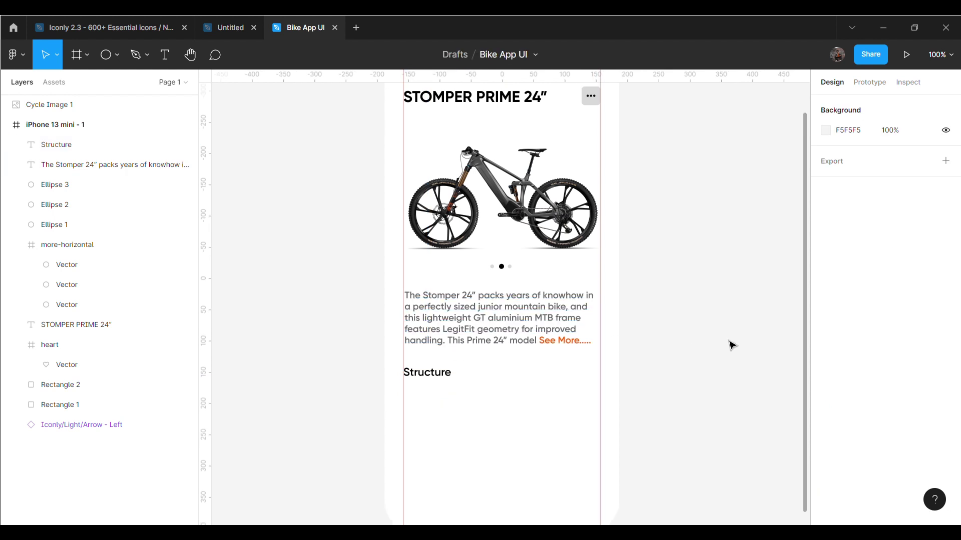
scroll(732, 346, down, 2)
click(164, 54)
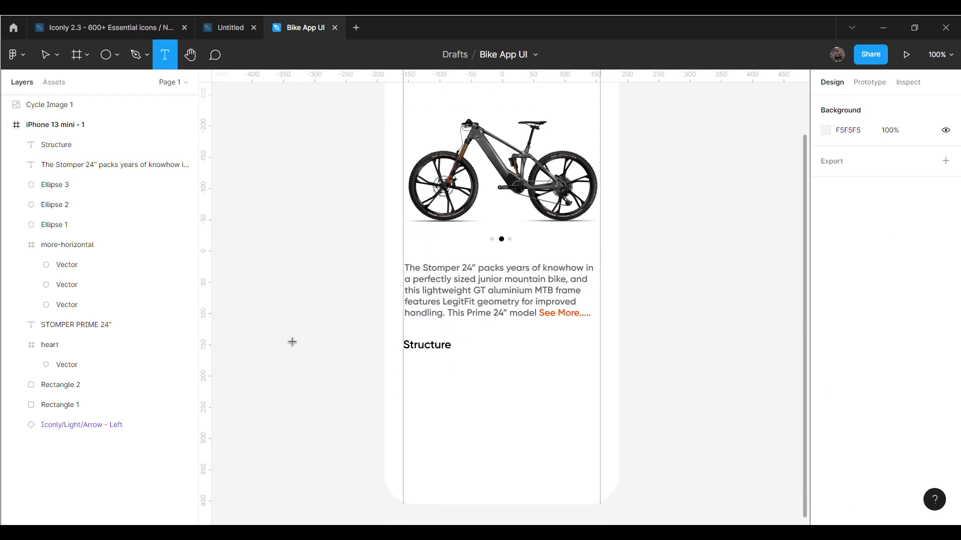
Step: Write 'Model Code: G54501U' and move it below the Structure heading
click(284, 340)
text(Model)
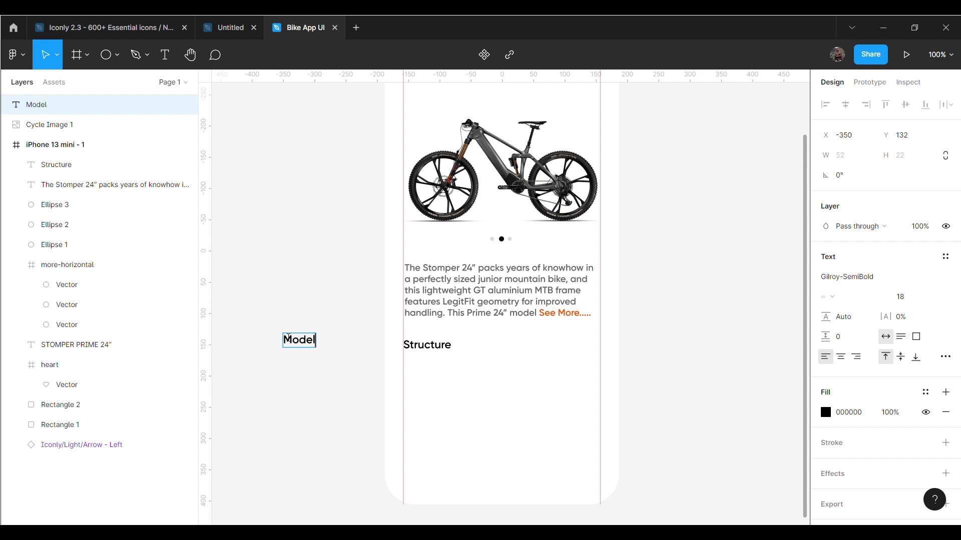
text( Code:)
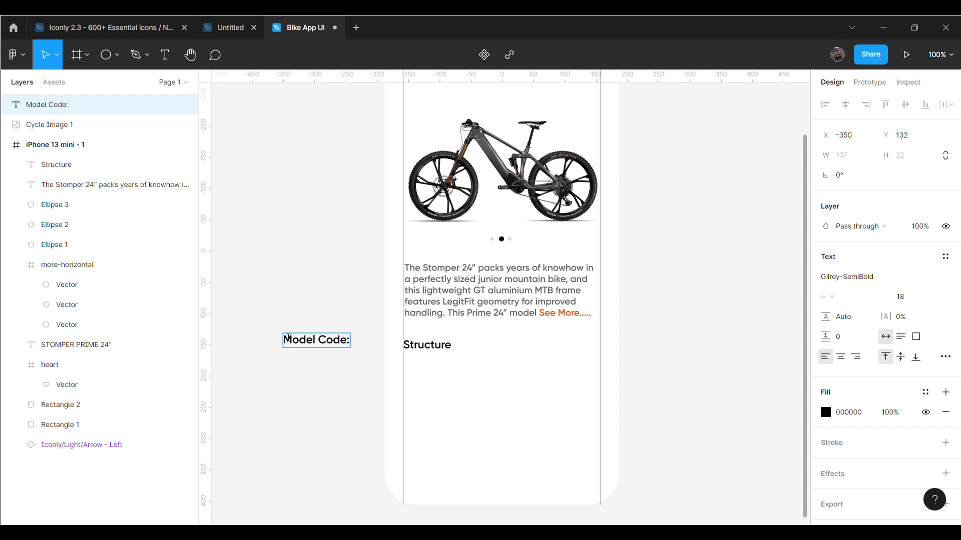
text( G54501)
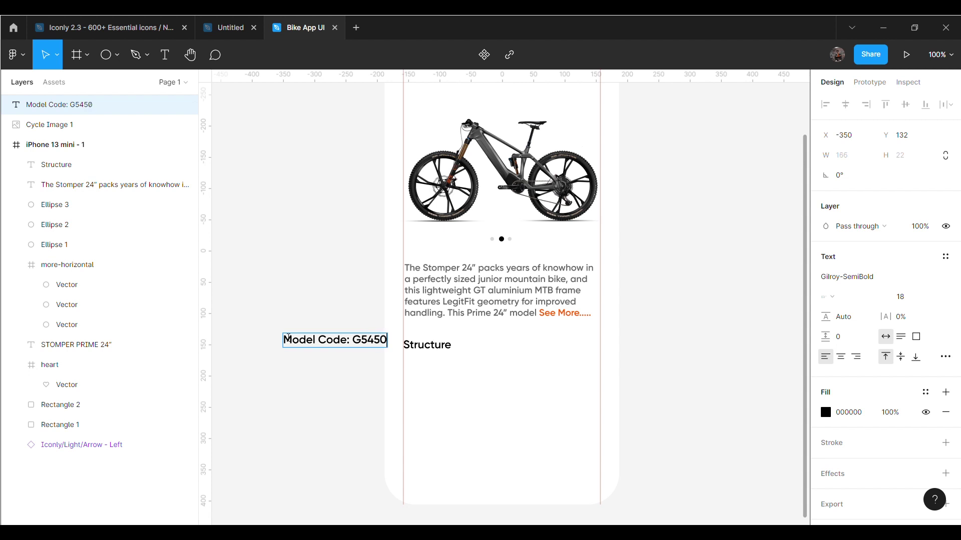
text(U)
key(Escape)
drag(335, 343, 456, 371)
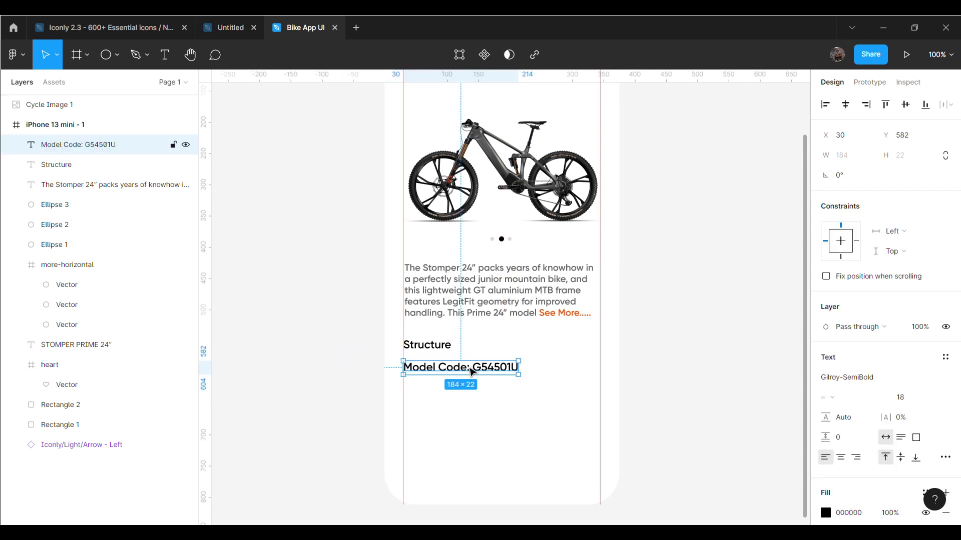
Step: Set the model code line to size 15 and place a duplicate just below
click(912, 397)
text(5)
key(Return)
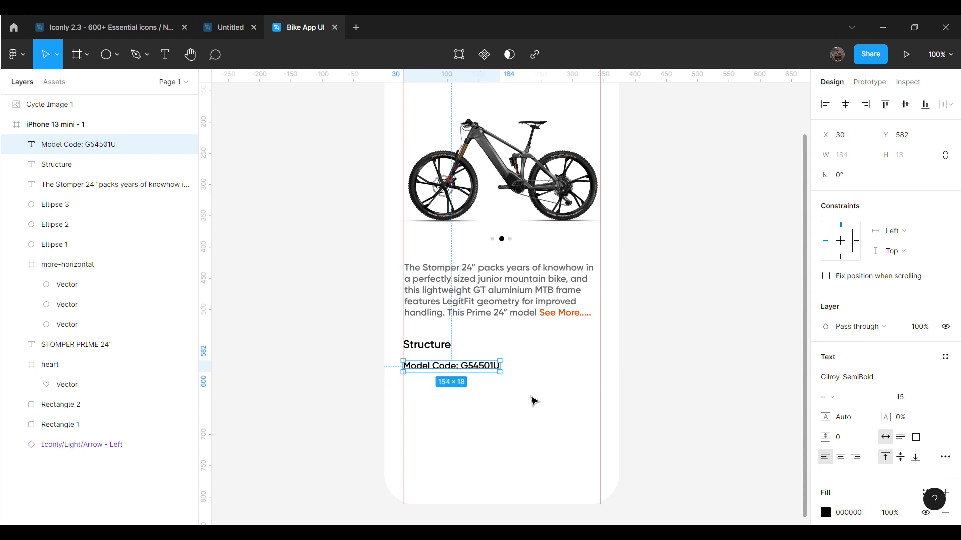
key(ctrl+d)
key(shift+Down)
key(shift+Down)
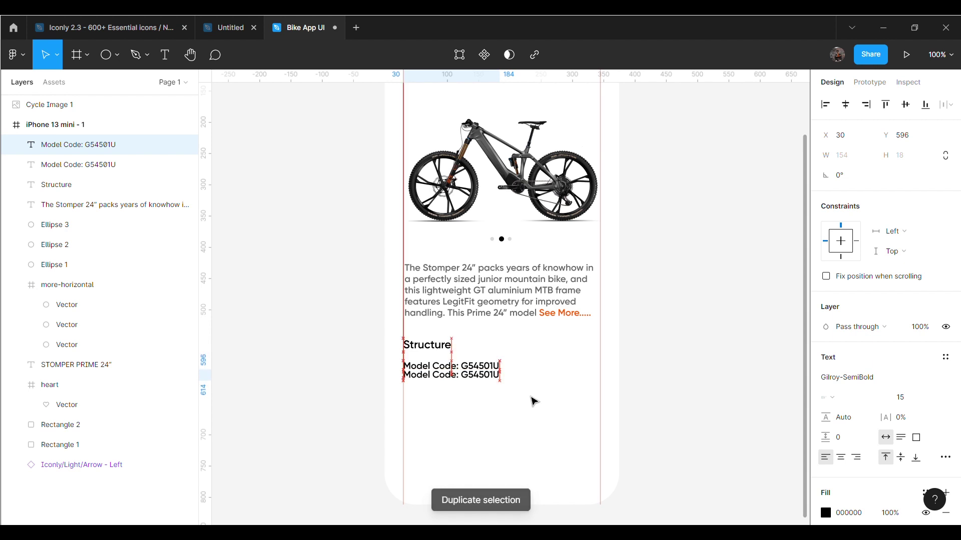
drag(459, 385, 458, 393)
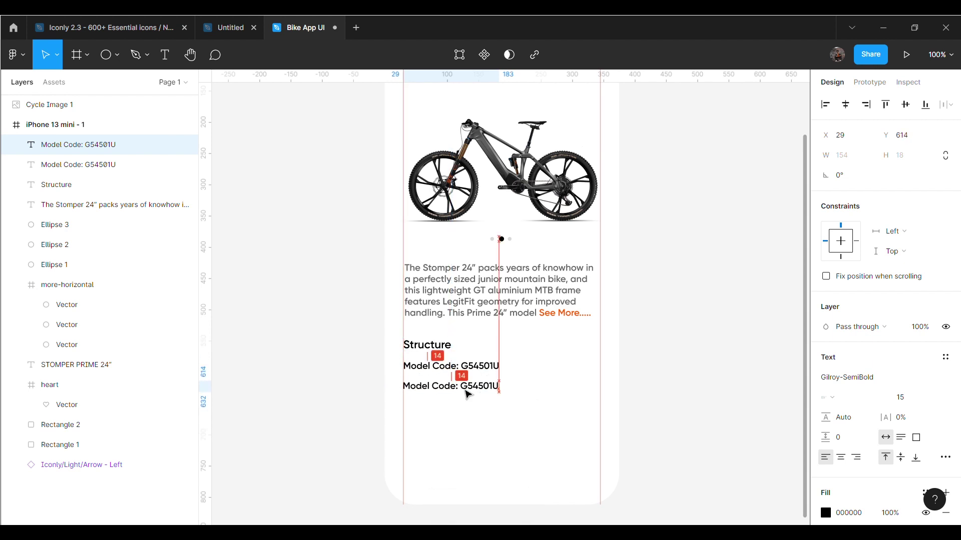
Step: Change the copied line's text to 'sIzes: One Size'
double_click(458, 391)
click(457, 391)
key(BackSpace)
key(BackSpace)
key(BackSpace)
key(BackSpace)
key(BackSpace)
key(BackSpace)
key(BackSpace)
key(BackSpace)
key(BackSpace)
text(sIz)
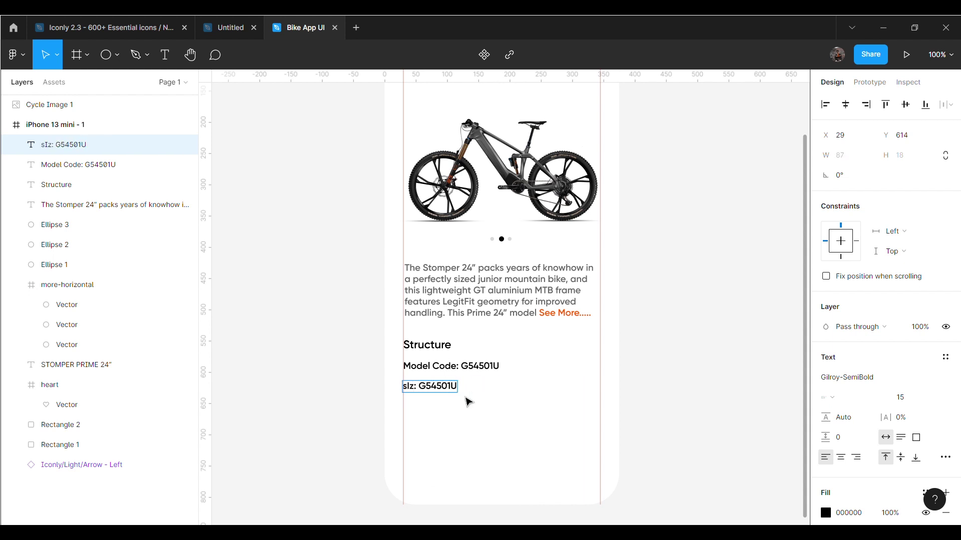
text(es)
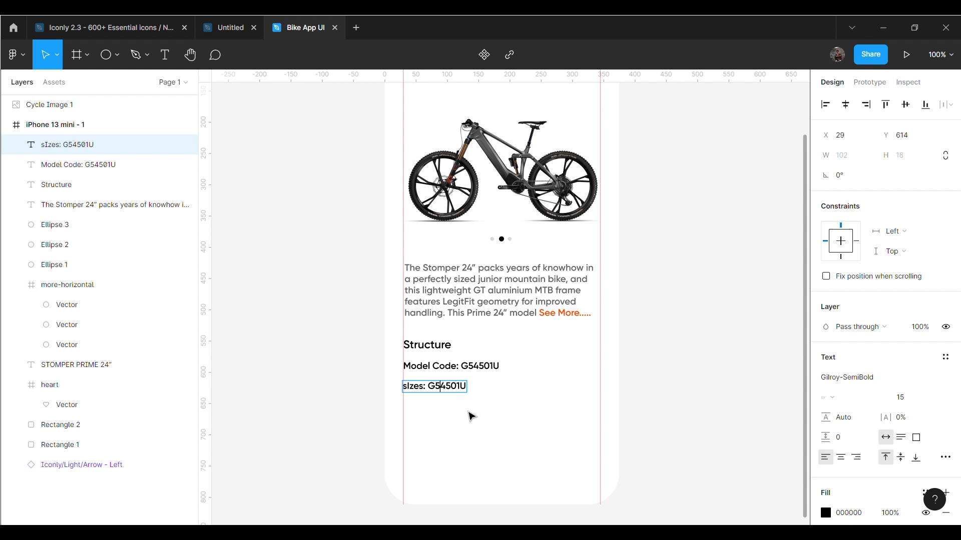
key(BackSpace)
key(BackSpace)
key(BackSpace)
key(BackSpace)
key(BackSpace)
key(BackSpace)
key(BackSpace)
text(One SA)
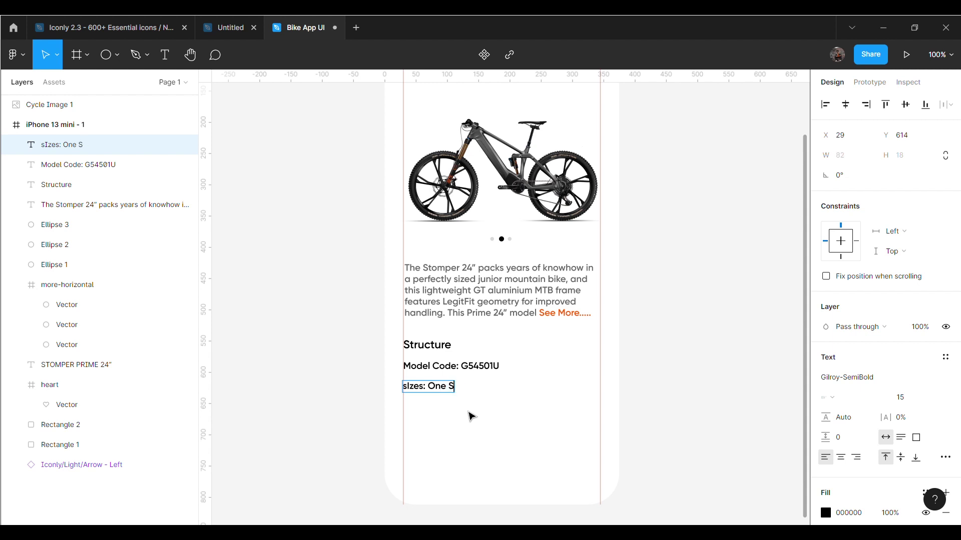
text(e)
key(Escape)
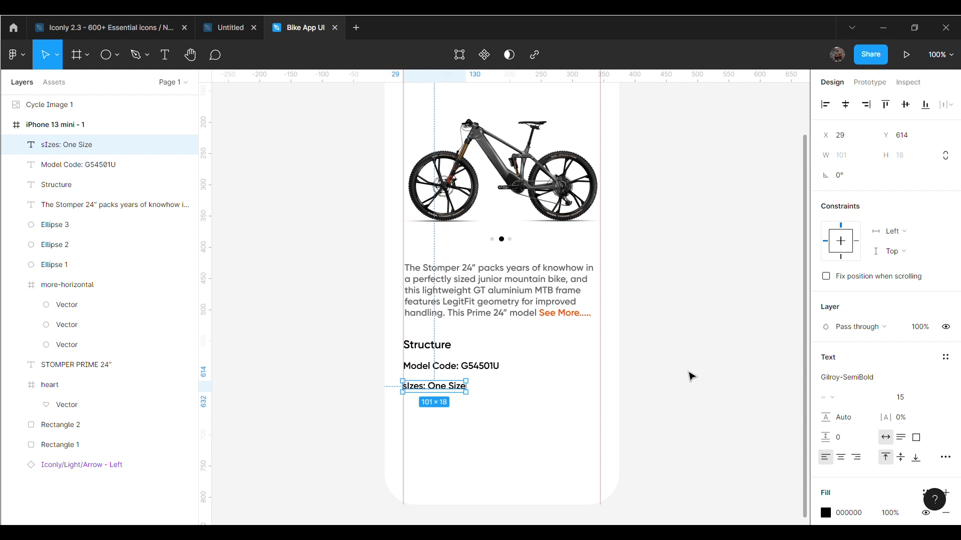
Step: Duplicate the sizes line and place the copy evenly spaced below it
key(ctrl+d)
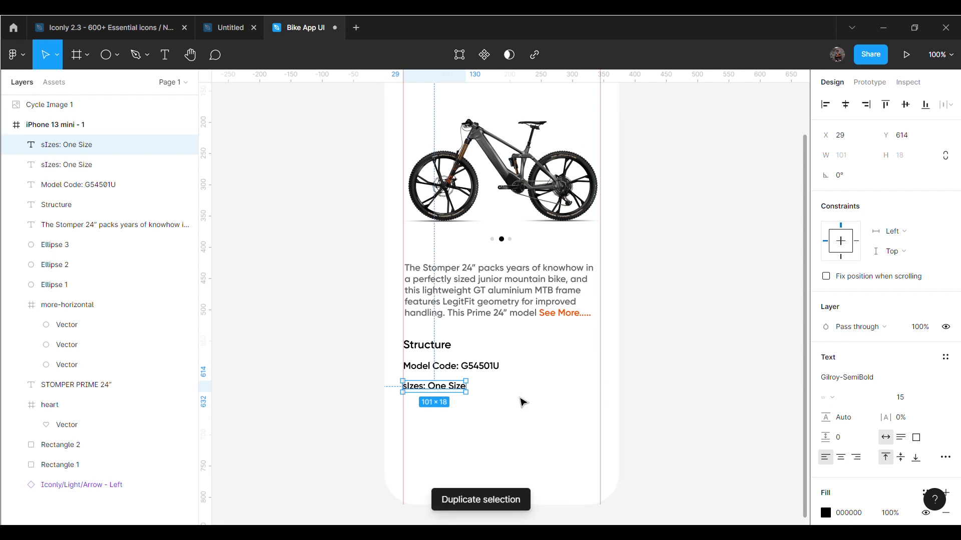
key(Down)
drag(450, 389, 449, 414)
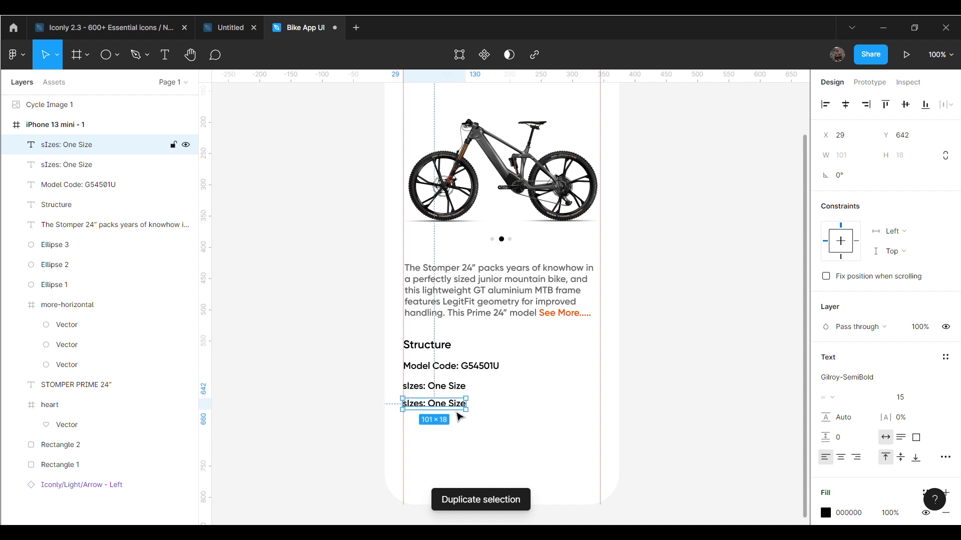
drag(449, 414, 448, 415)
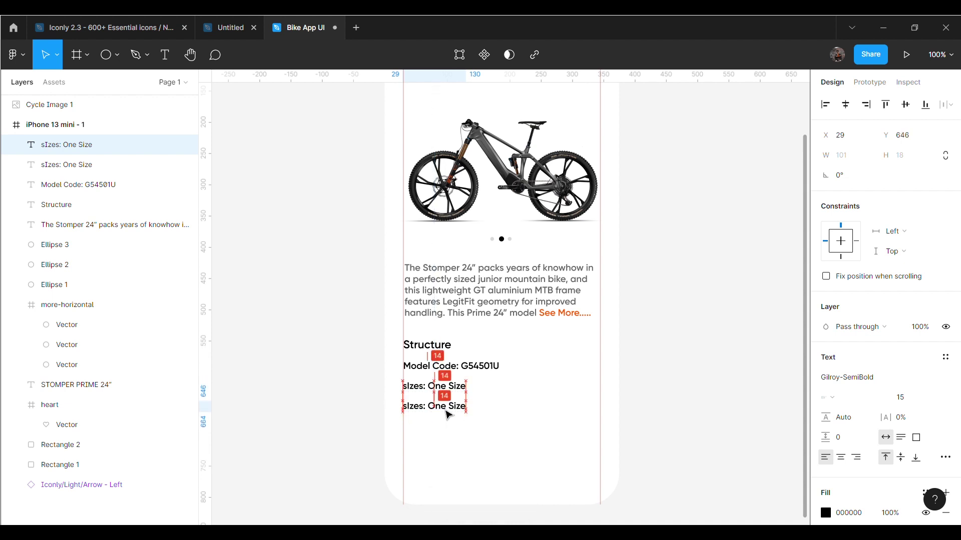
double_click(449, 415)
Step: Change the bottom line to 'Frame: 24" GT LegitFit Design'
click(423, 407)
key(BackSpace)
key(BackSpace)
key(BackSpace)
key(BackSpace)
key(BackSpace)
text(Frame)
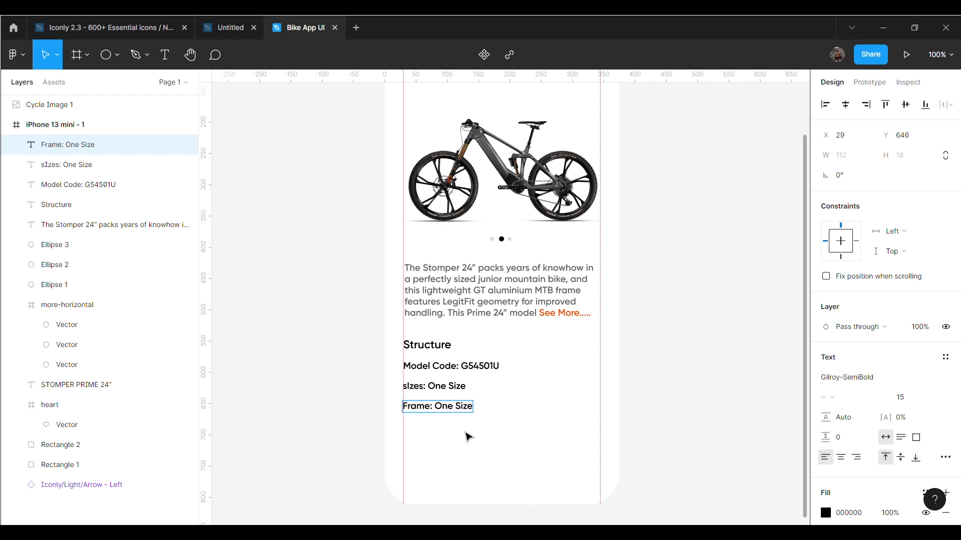
key(BackSpace)
key(BackSpace)
key(BackSpace)
key(BackSpace)
key(BackSpace)
key(BackSpace)
key(BackSpace)
key(BackSpace)
text(24")
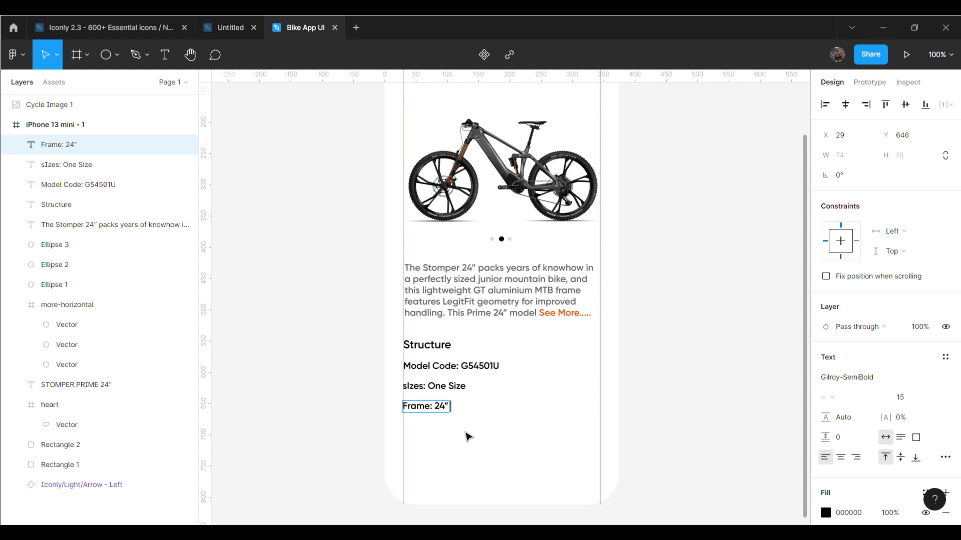
text( GT LegitFit)
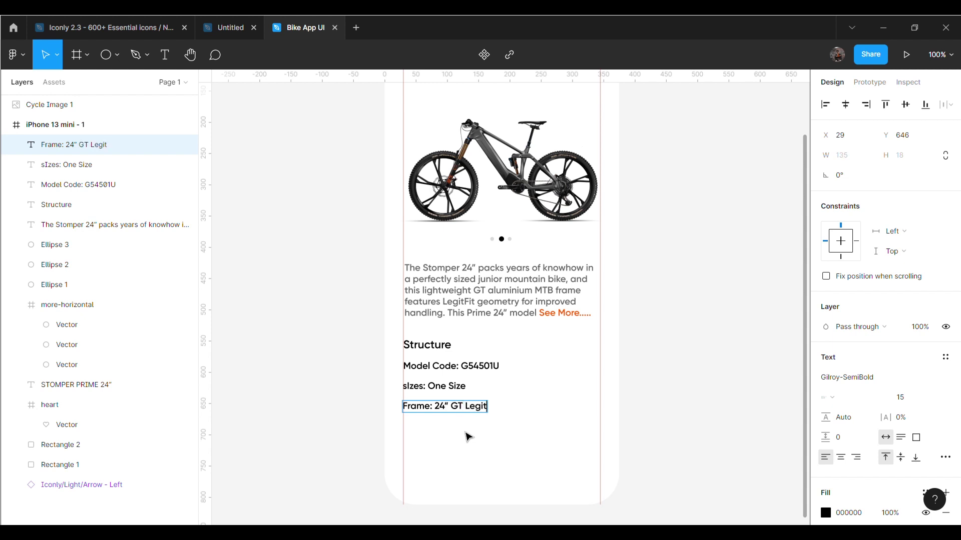
text( Design)
click(790, 449)
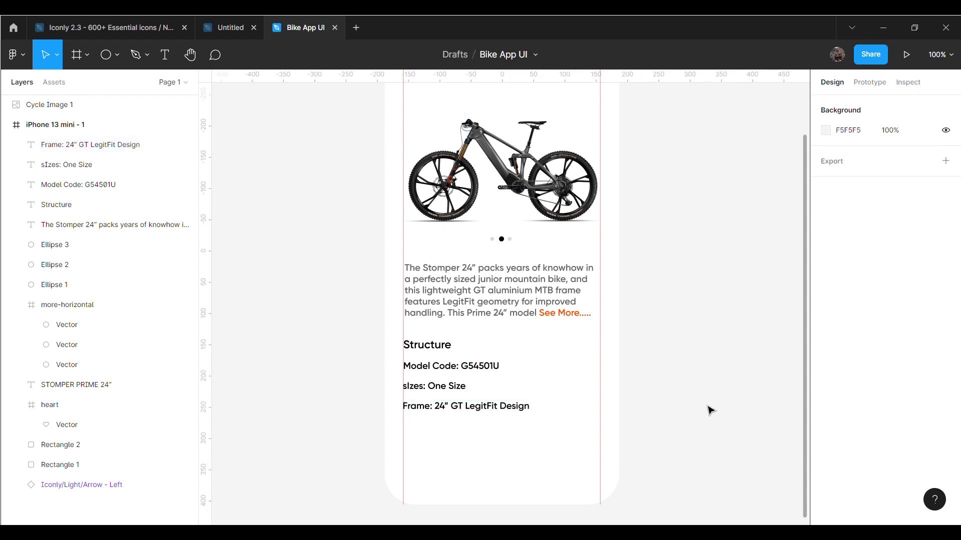
Step: Group Structure with the Model Code, sIzes and Frame lines into Group 1
click(511, 408)
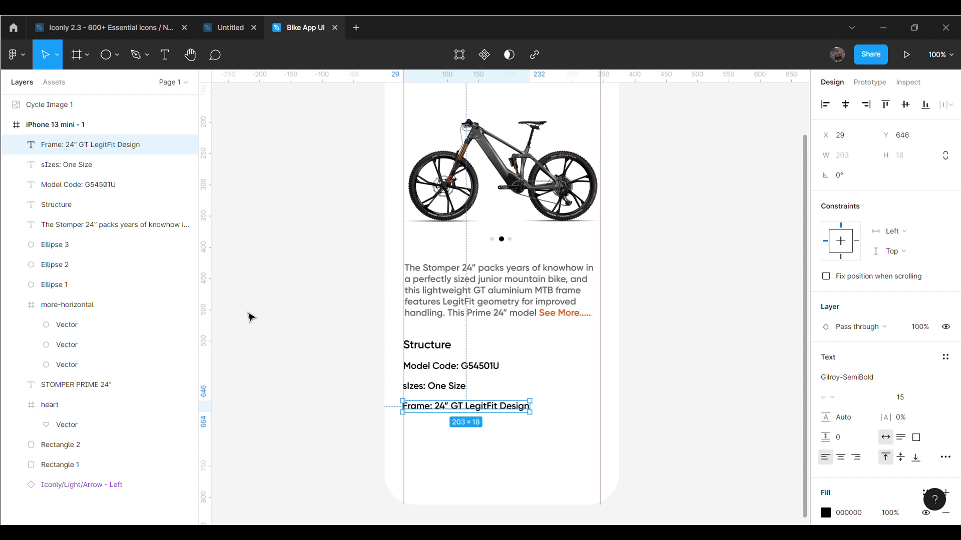
shift+click(100, 185)
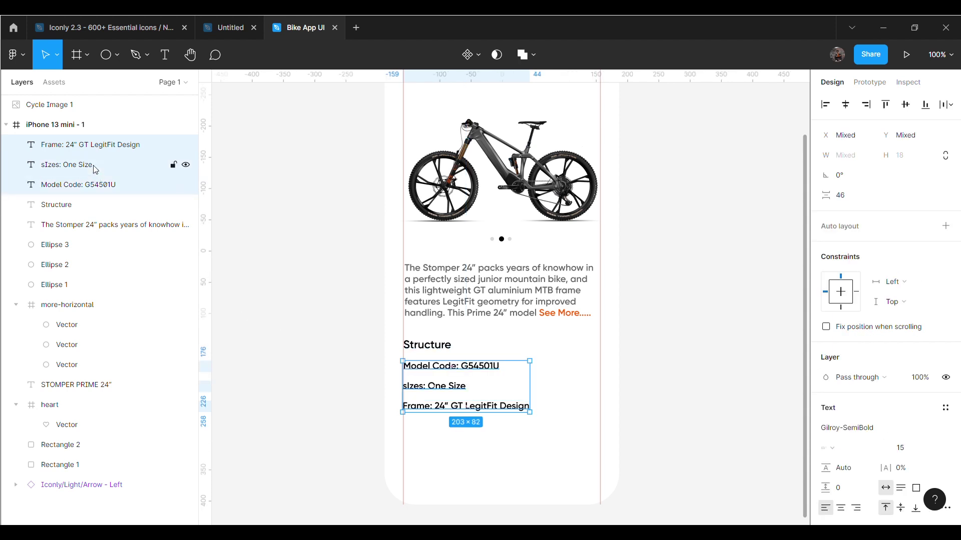
shift+click(86, 206)
key(ctrl+g)
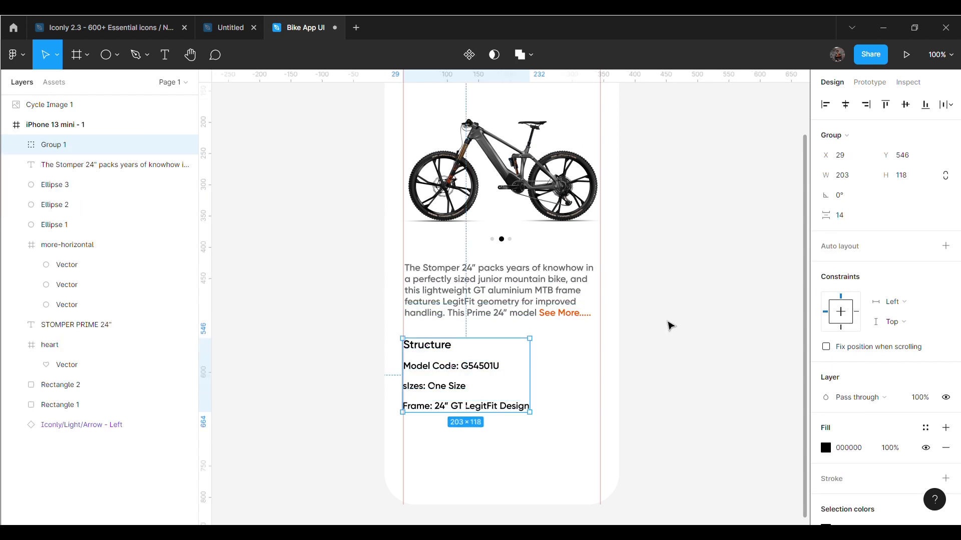
click(671, 326)
click(116, 55)
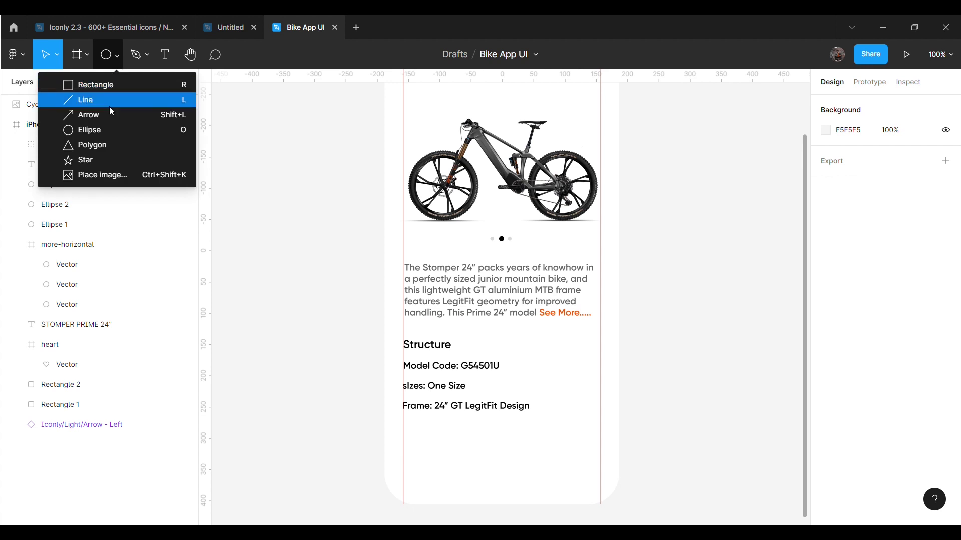
Step: Draw a small circle and move it below the Frame line
click(103, 131)
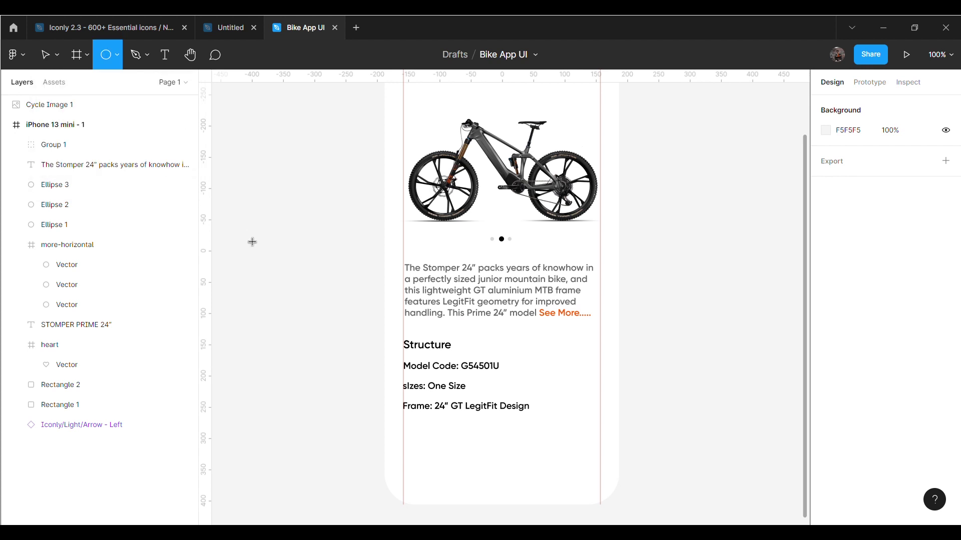
drag(248, 257, 239, 251)
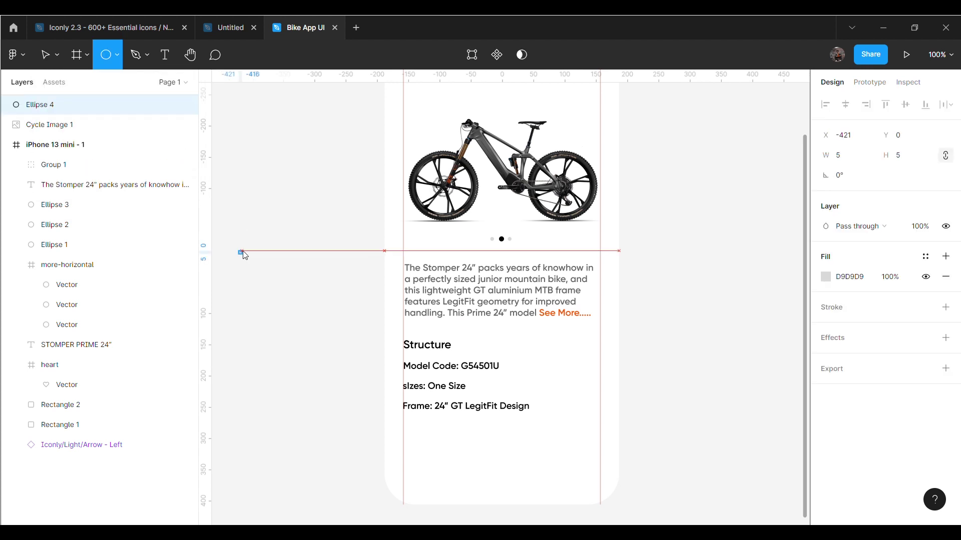
click(261, 269)
drag(248, 259, 418, 438)
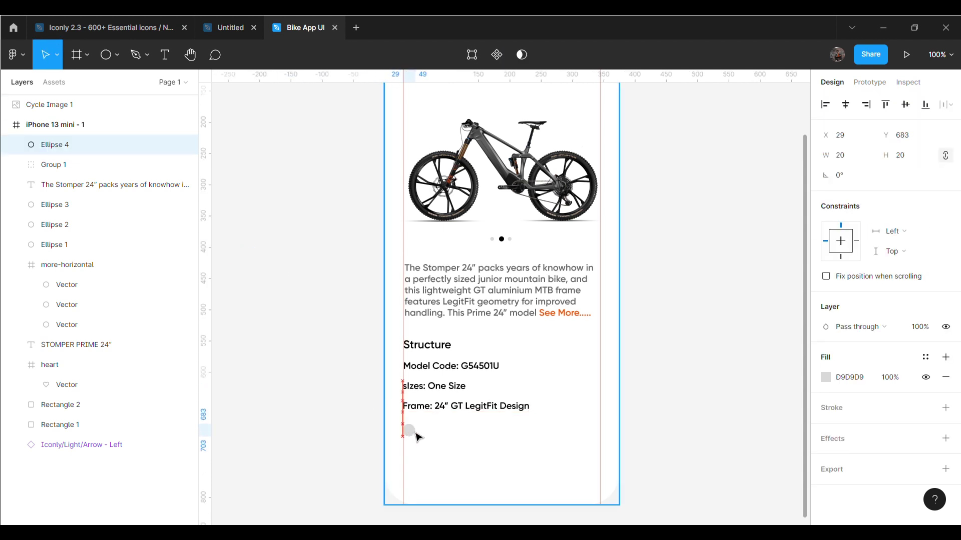
Step: Make it an unfilled circle with a 2 px black outline, 22 wide
click(946, 408)
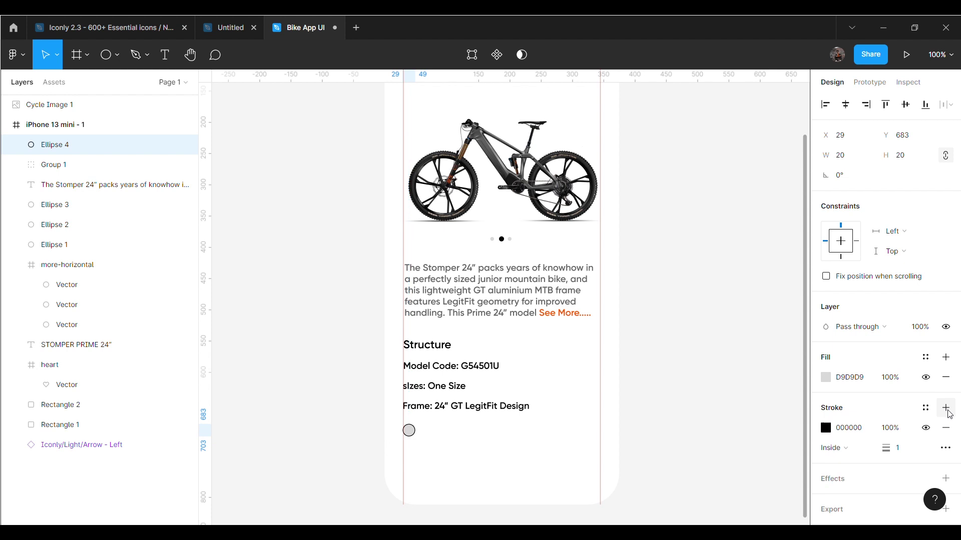
click(926, 378)
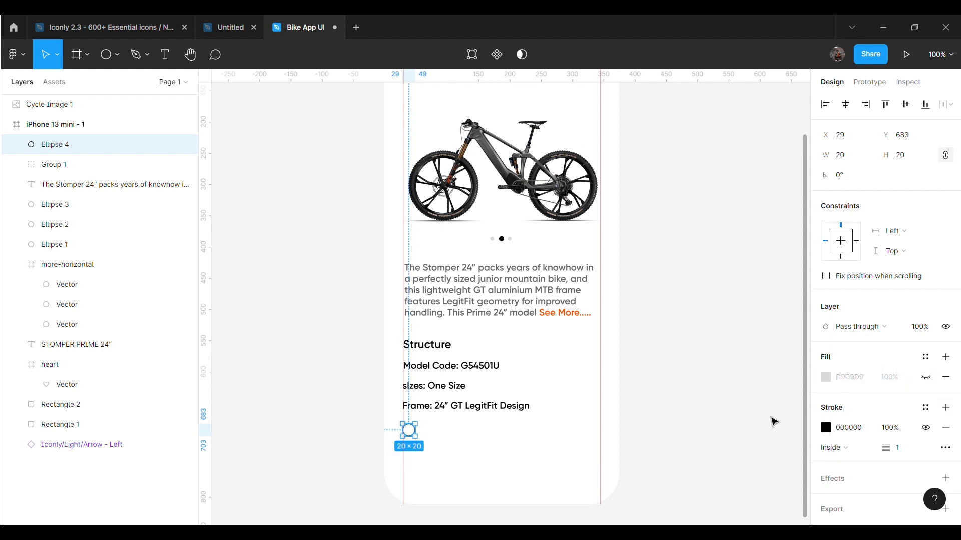
click(911, 453)
text(2)
key(Return)
click(721, 371)
click(416, 438)
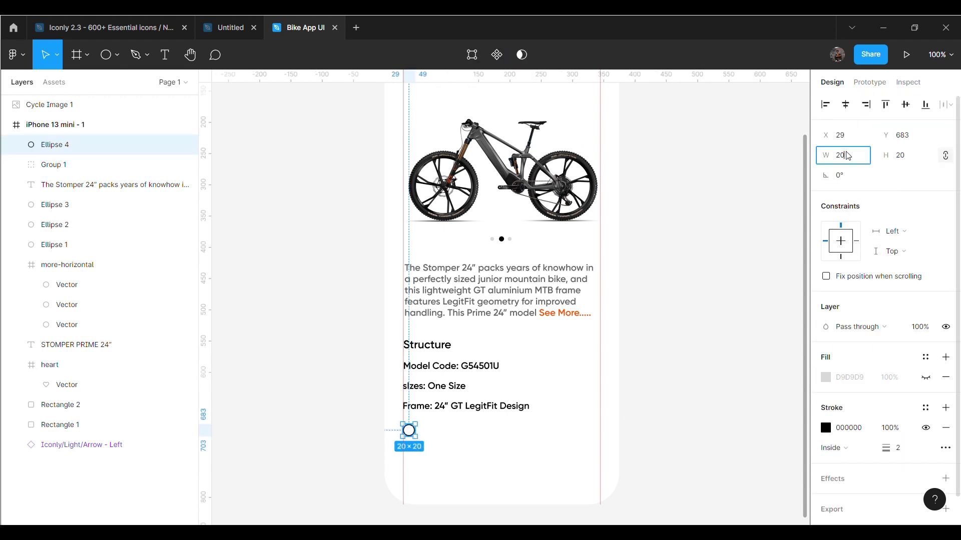
text(22)
key(Return)
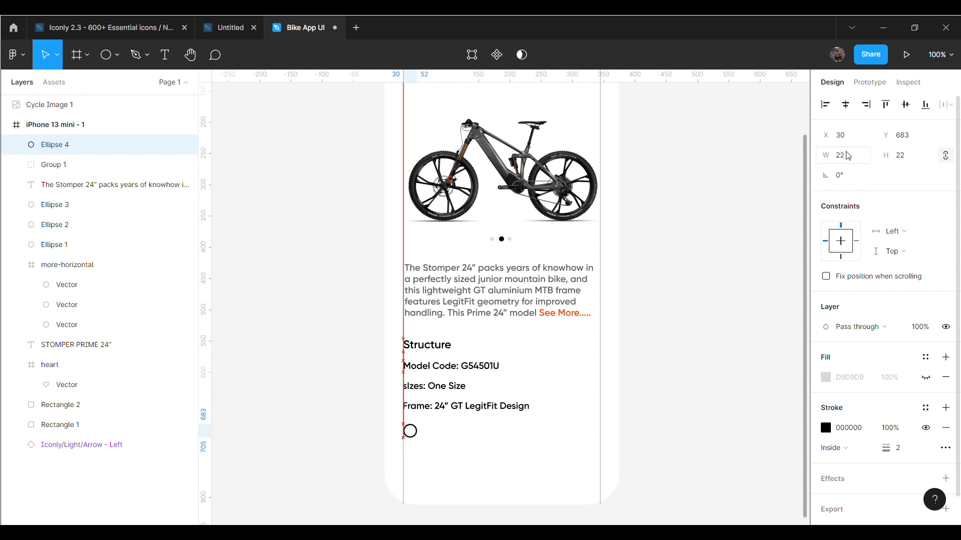
Step: Duplicate the ring as a 16-wide grey filled circle without outline
key(ctrl+d)
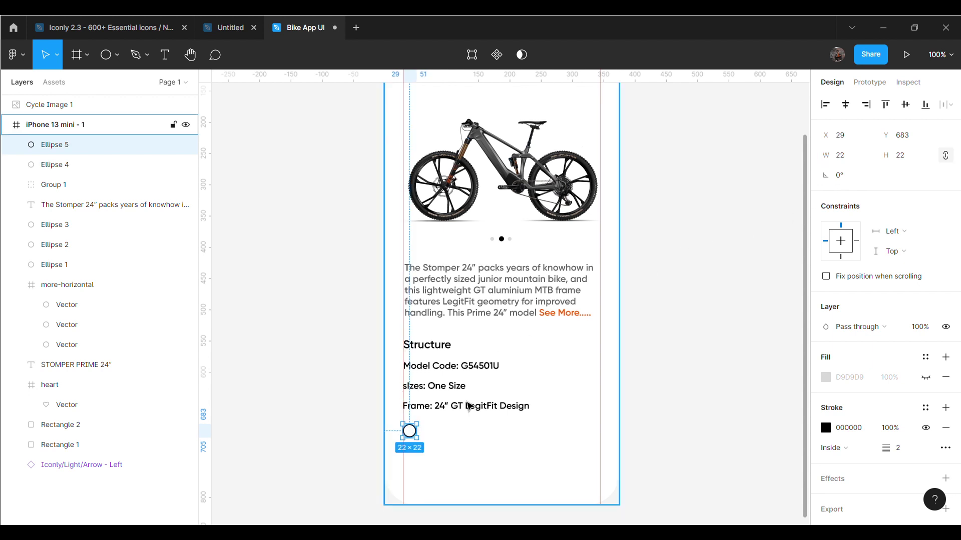
click(854, 155)
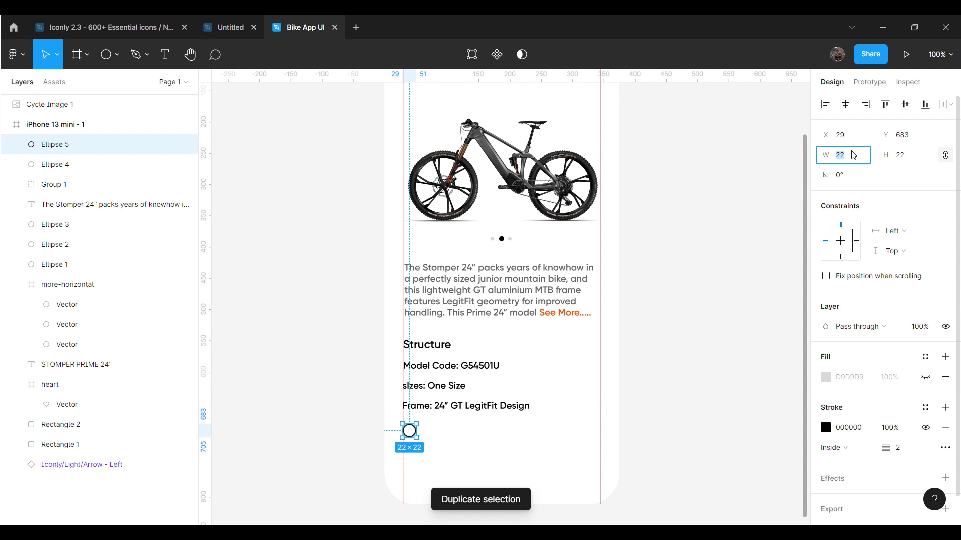
text(16)
key(Return)
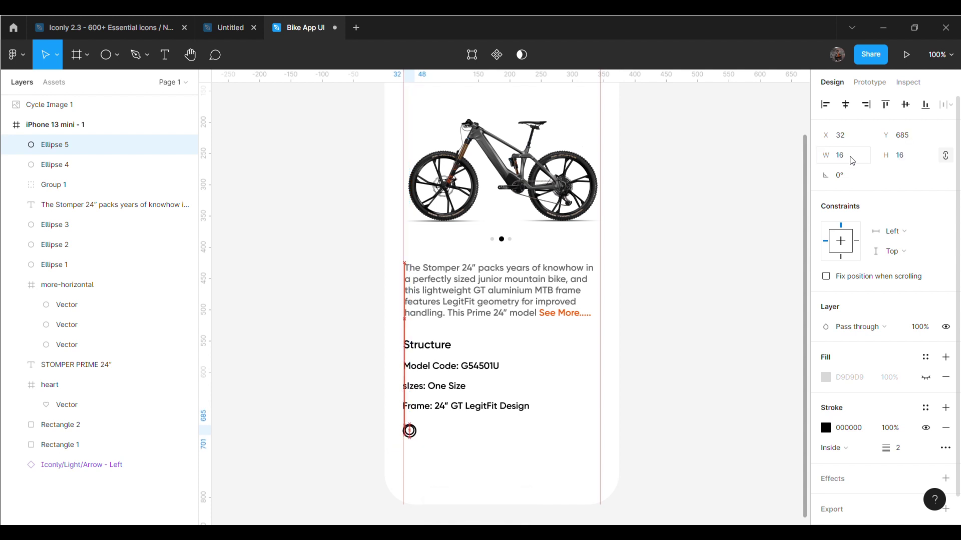
click(926, 377)
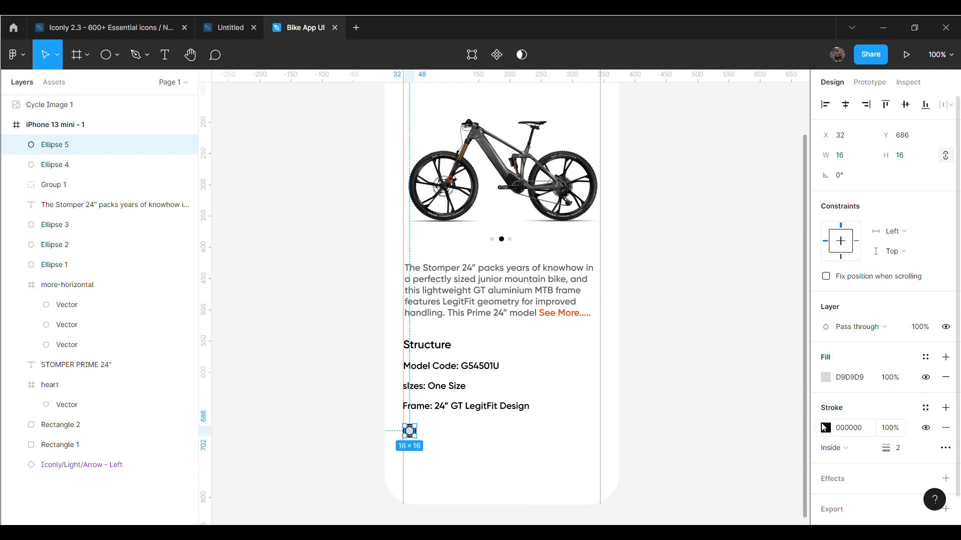
click(925, 427)
Step: Shrink the grey dot to 12×12 and zoom in on the circle area
click(849, 163)
text(12)
key(Return)
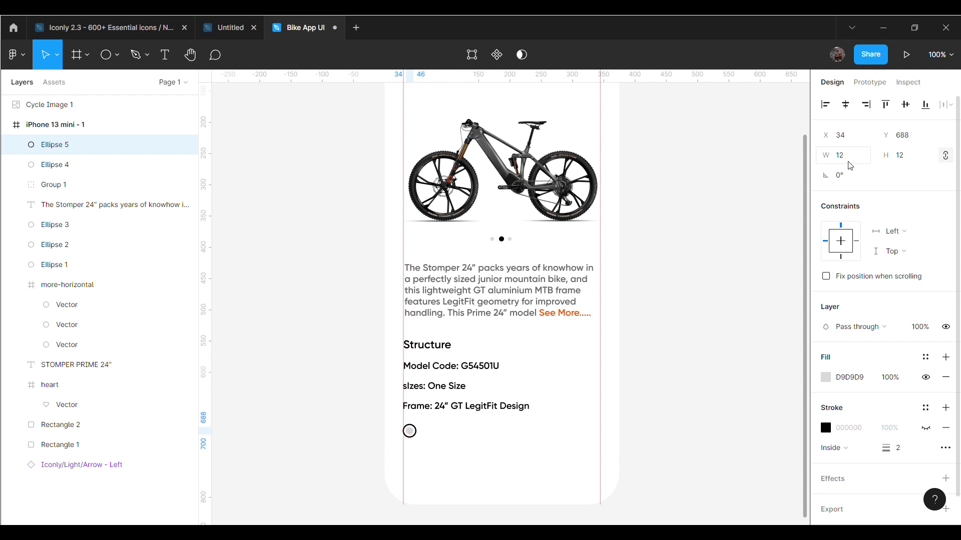
click(728, 198)
key(ctrl+plus)
scroll(608, 320, down, 3)
scroll(488, 355, down, 4)
Step: Duplicate the ringed circle to its right with the grey fill shown
click(320, 242)
click(370, 268)
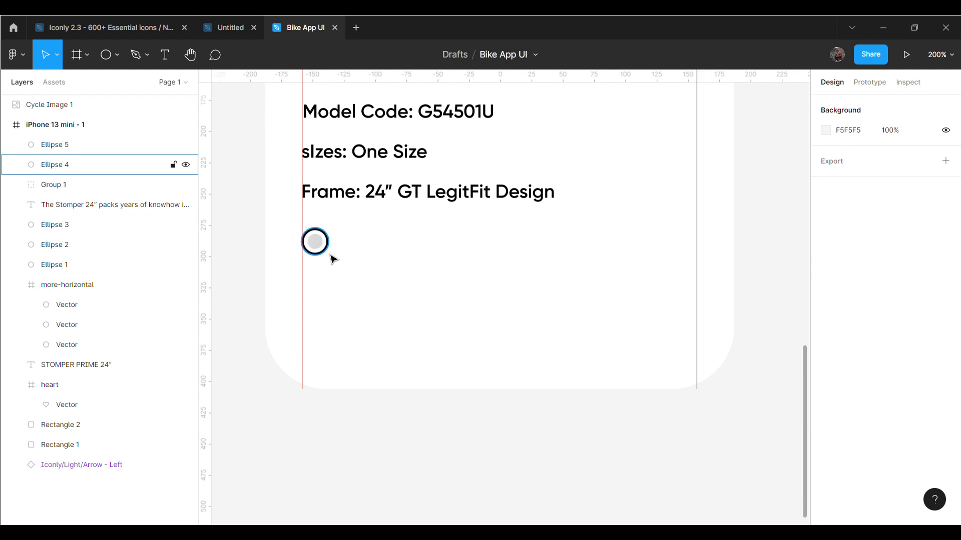
click(329, 252)
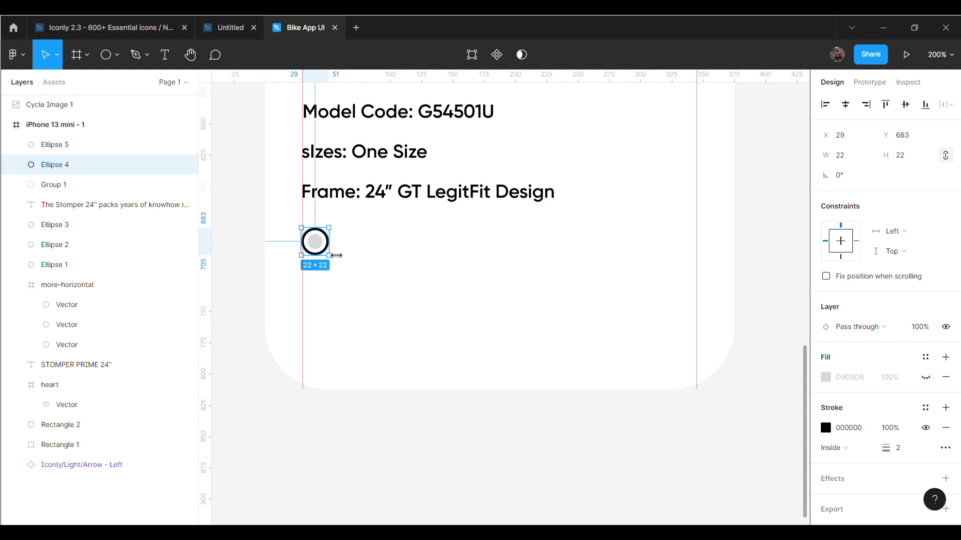
key(ctrl+d)
key(shift+Right)
key(shift+Right)
key(shift+Right)
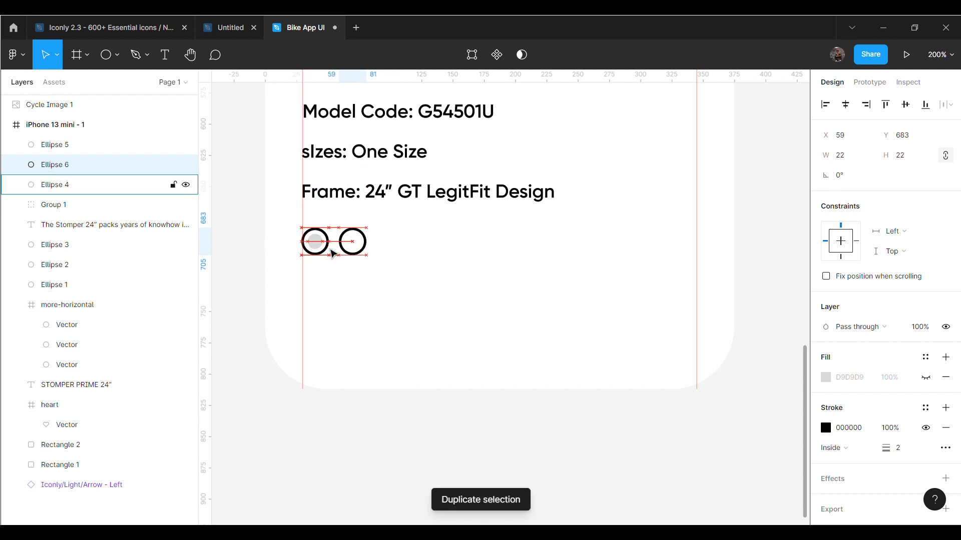
click(926, 377)
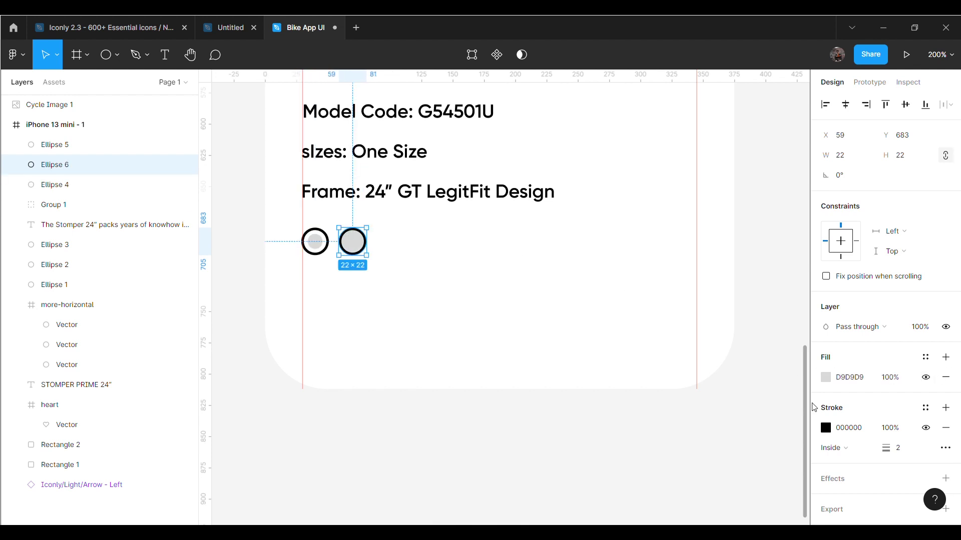
click(774, 427)
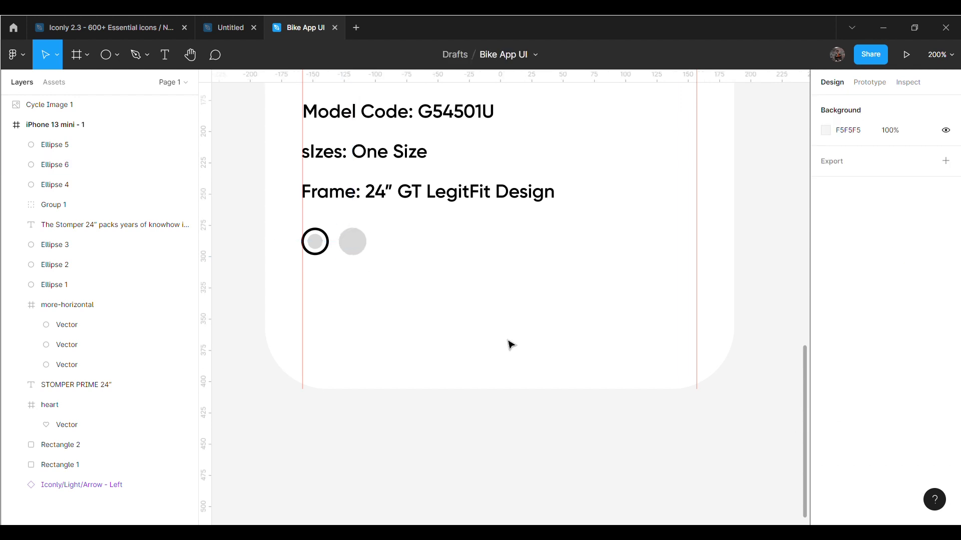
Step: Duplicate the grey circle into an evenly spaced row of grey dots
click(375, 255)
key(ctrl+d)
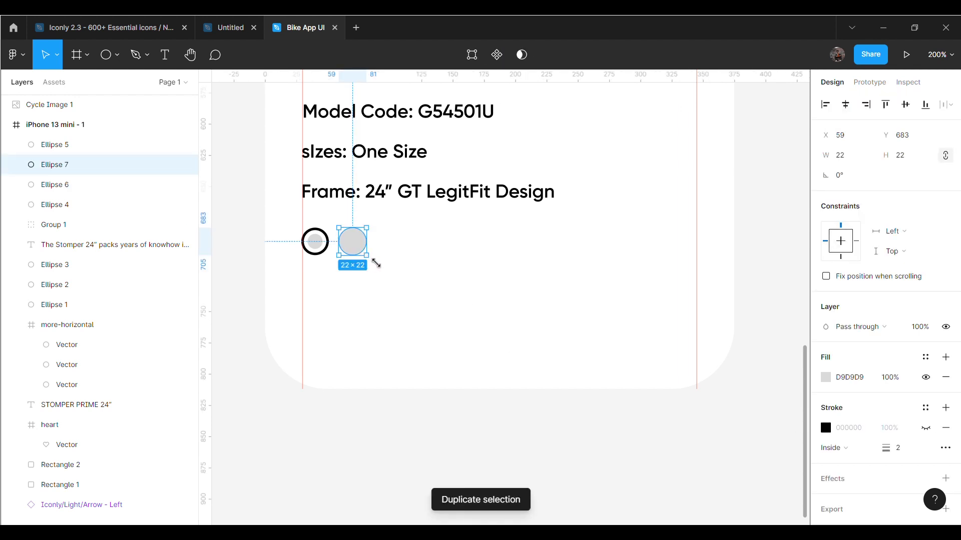
drag(355, 249, 396, 252)
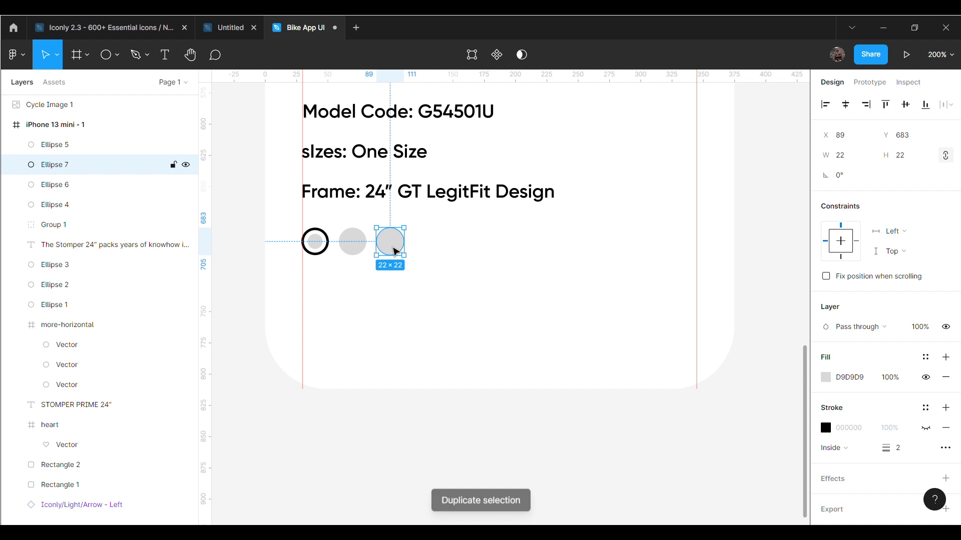
key(ctrl+d)
key(ctrl+d)
click(463, 413)
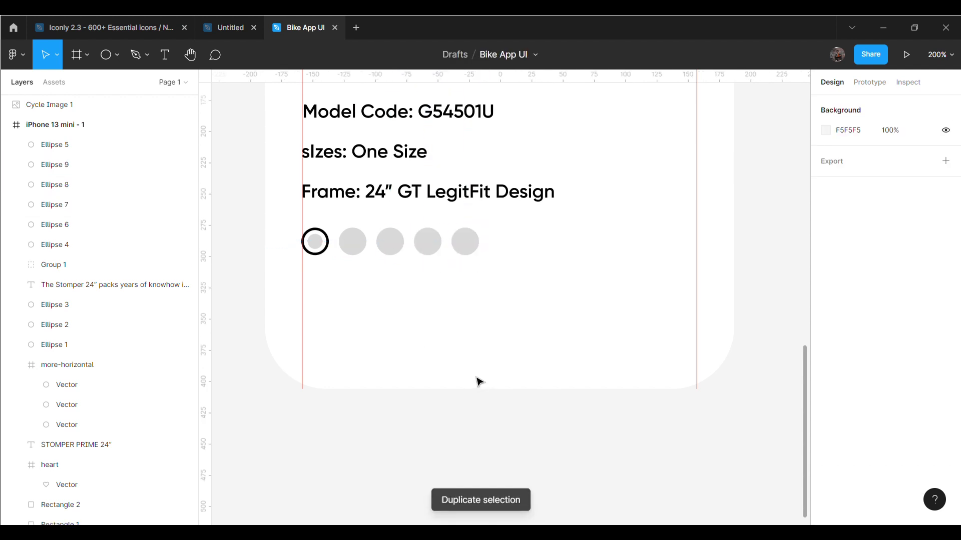
Step: Draw a tall rectangle right of the circles with 20 px corner radius
click(117, 55)
click(118, 84)
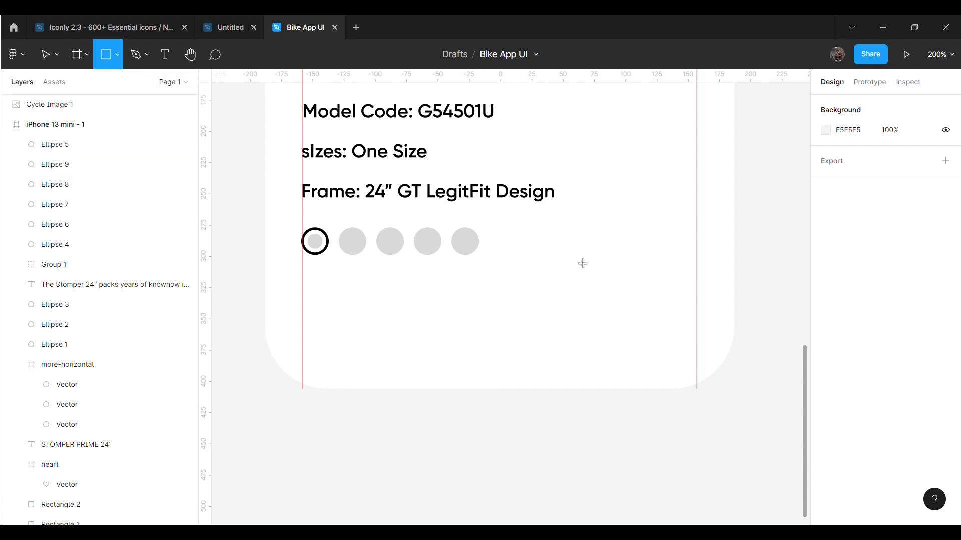
drag(572, 219, 665, 359)
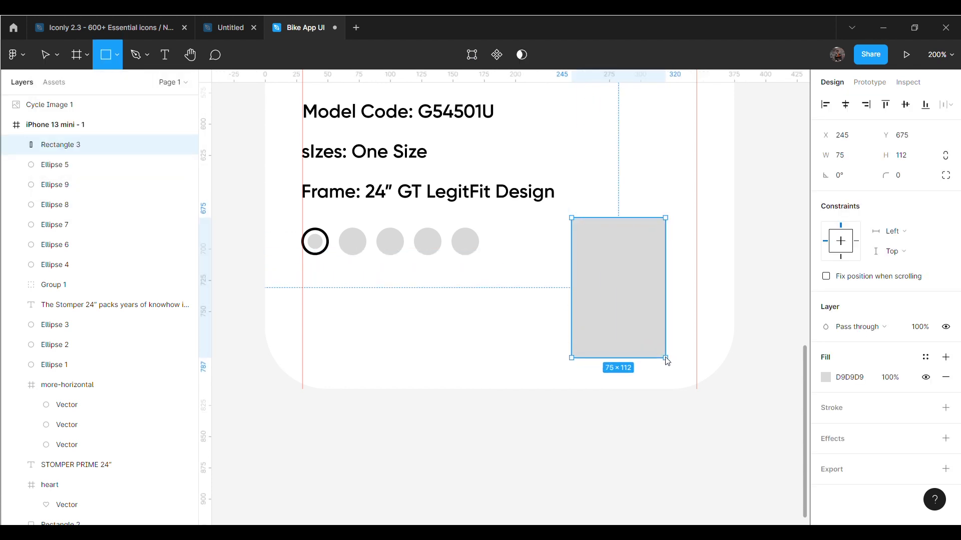
click(925, 177)
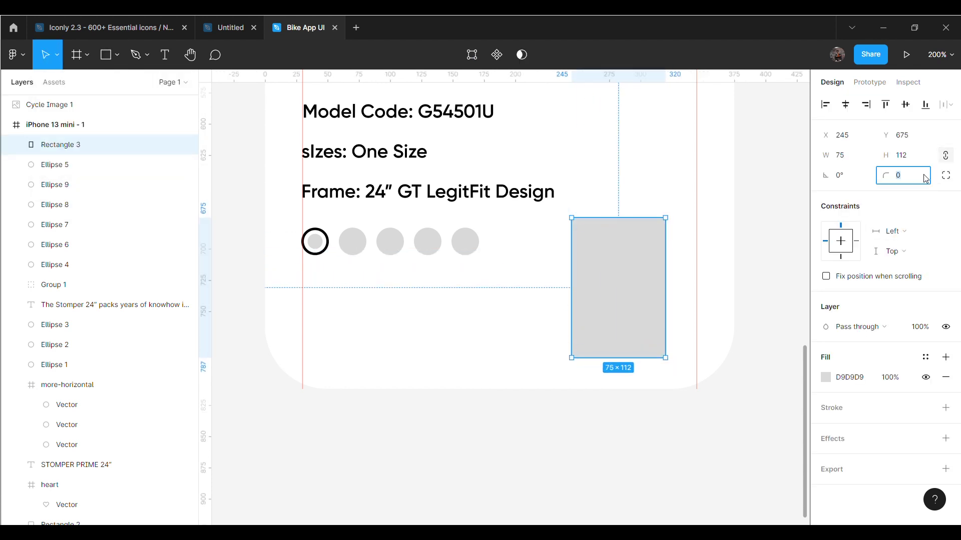
text(20)
key(Return)
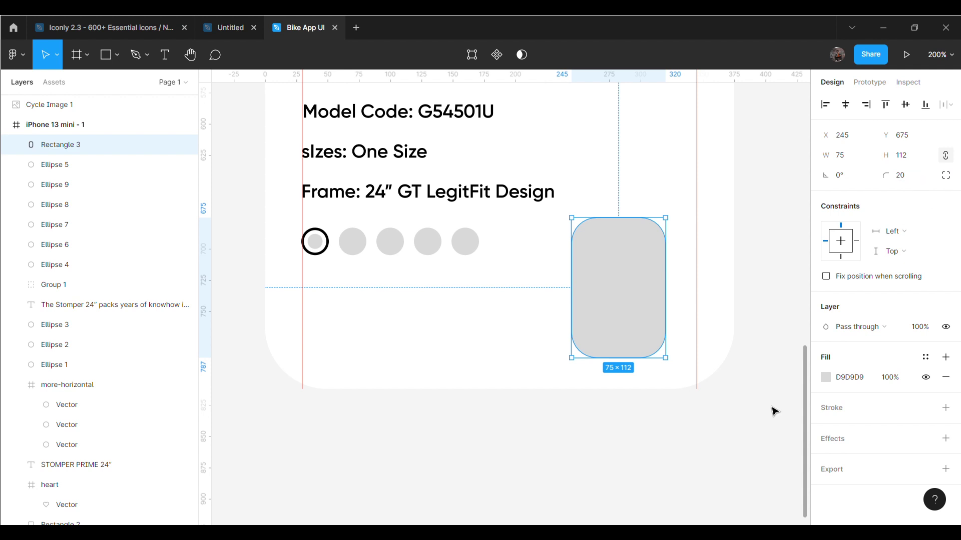
click(725, 490)
mouse_move(643, 316)
mouse_down()
mouse_move(638, 292)
mouse_move(666, 290)
mouse_up()
click(704, 430)
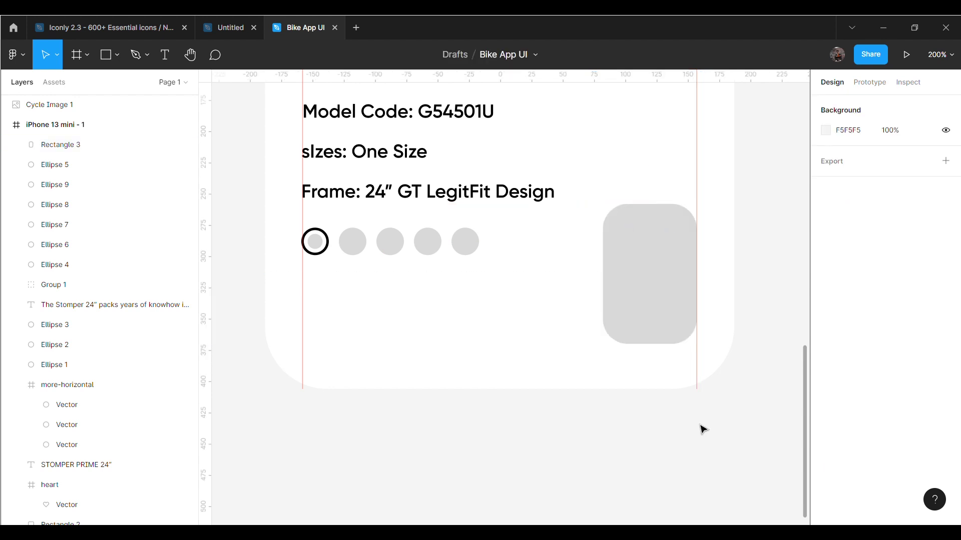
Step: Group the five colour circles into Group 2 and nudge it two steps down
click(434, 242)
shift+click(97, 185)
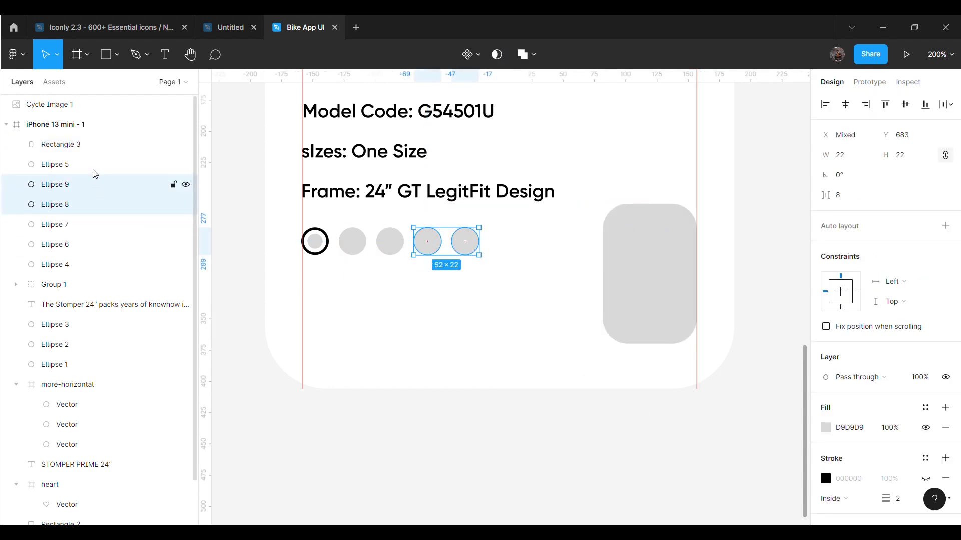
shift+click(96, 165)
shift+click(95, 146)
shift+click(83, 225)
shift+click(81, 244)
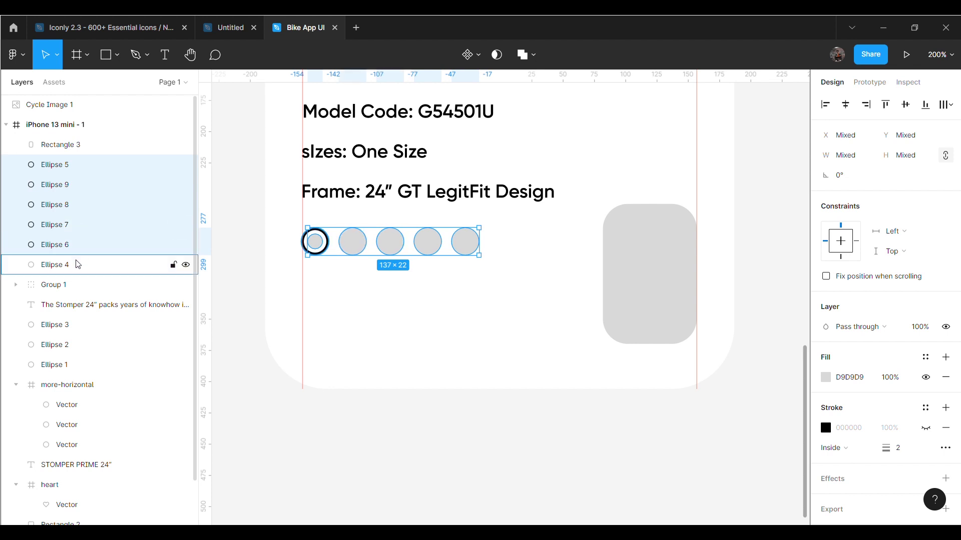
shift+click(79, 264)
key(ctrl+g)
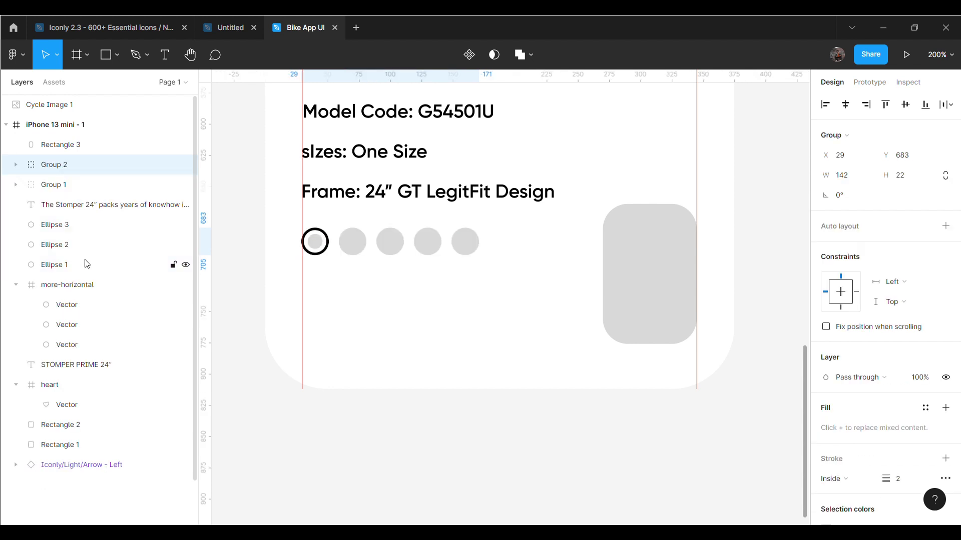
key(Down)
key(Down)
key(Down)
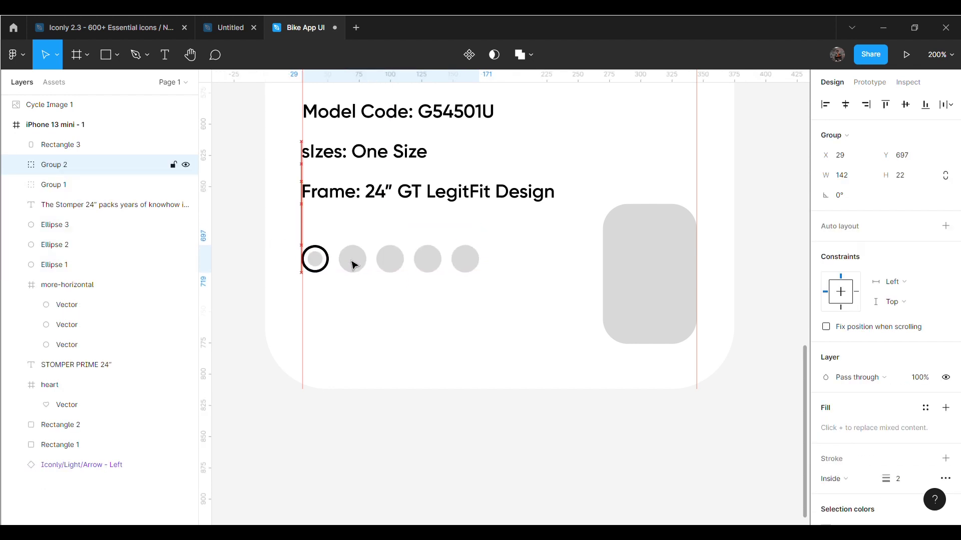
key(Down)
key(Down)
key(Down)
key(Down)
key(Down)
key(Down)
key(Down)
key(Down)
key(Down)
key(Down)
key(Down)
key(Down)
key(Down)
key(Down)
key(Down)
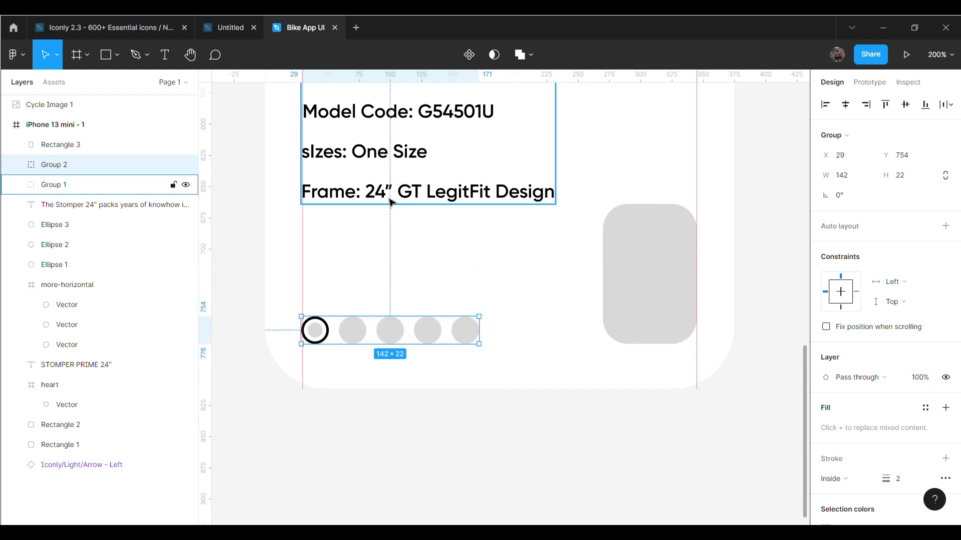
Step: Drag the Structure spec text group down to sit just above the circles
click(389, 199)
drag(381, 174, 379, 262)
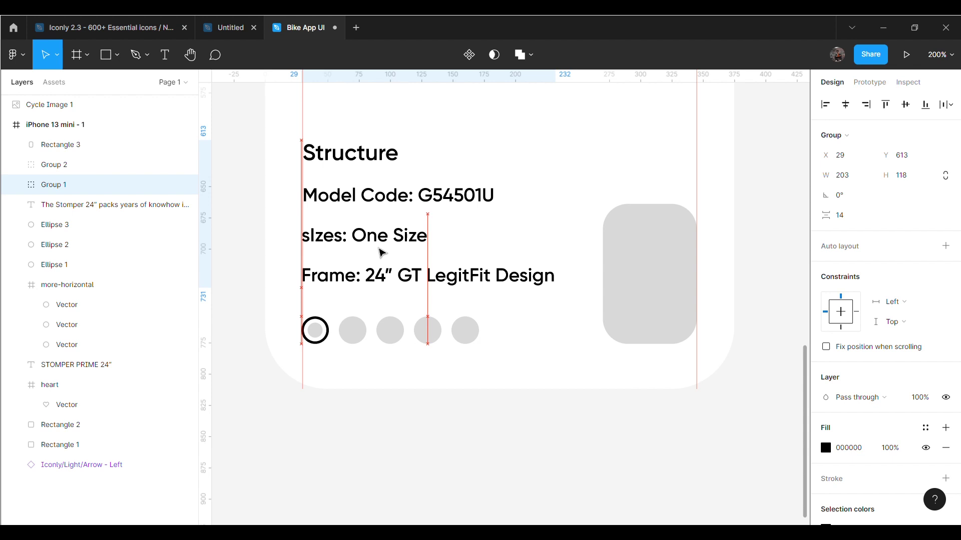
drag(379, 261, 376, 255)
double_click(331, 245)
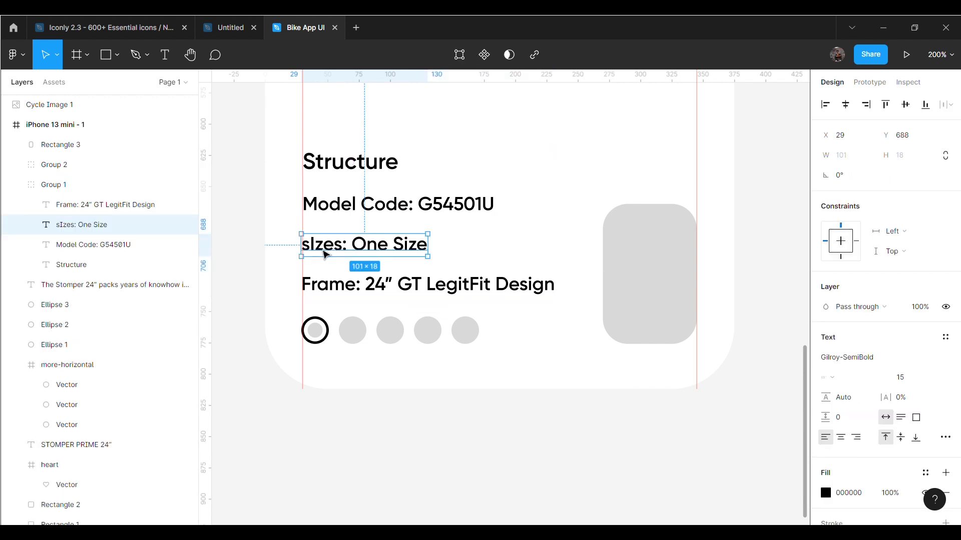
Step: Fix the miscapitalised 'sIzes' label so the line reads 'Sizes: One Size'
double_click(320, 253)
key(Delete)
text(i)
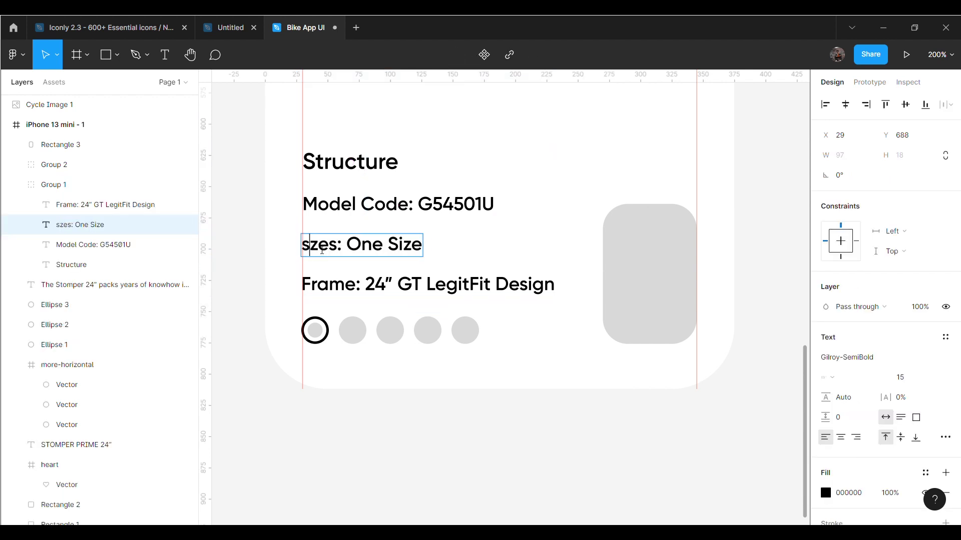
key(Escape)
key(Right)
key(Left)
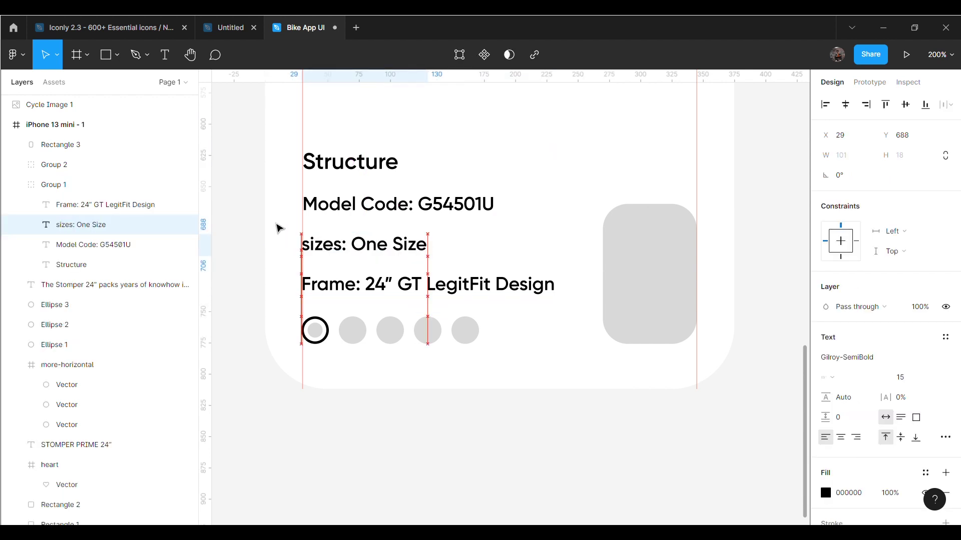
key(Return)
key(Left)
key(Right)
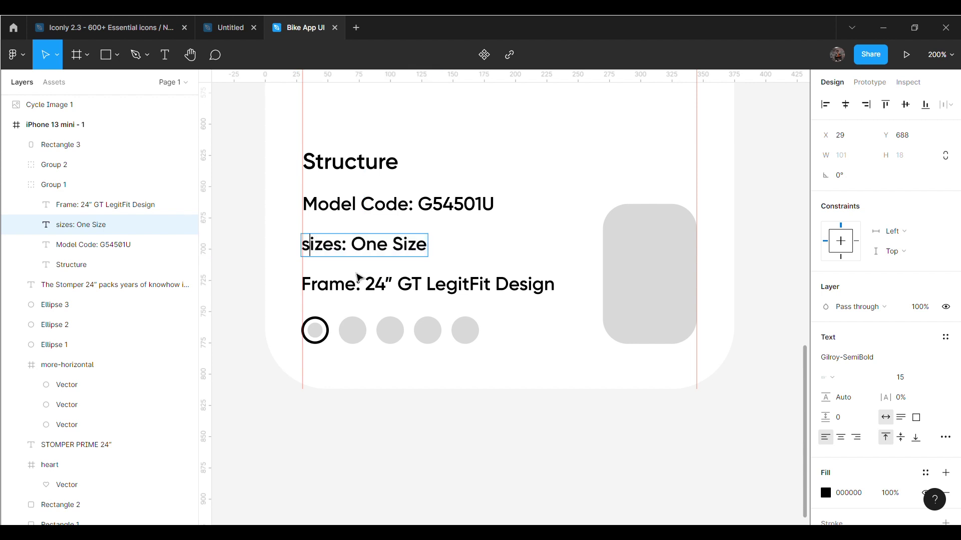
key(BackSpace)
text(S)
key(Escape)
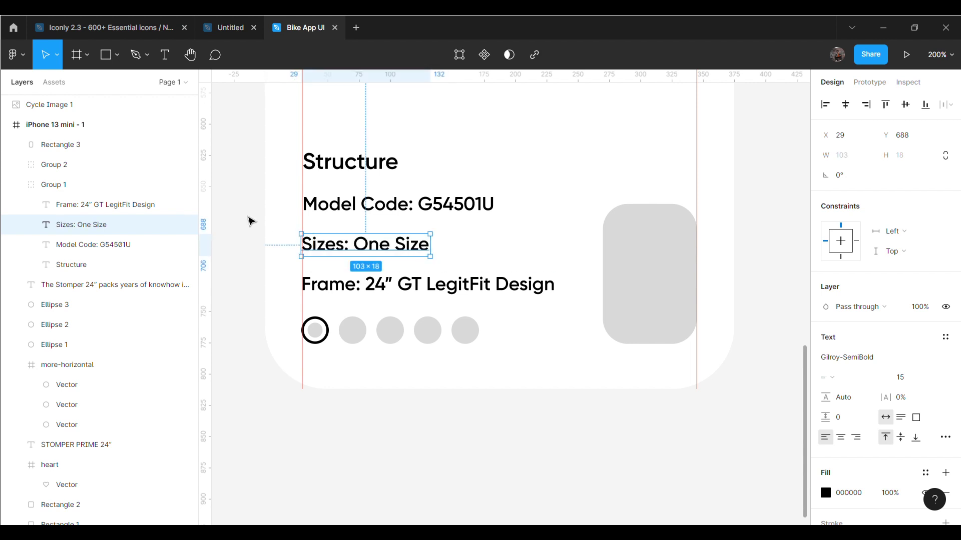
key(Escape)
Step: Delete the leading space before 'Sizes: One Size' and deselect the spec text
click(354, 219)
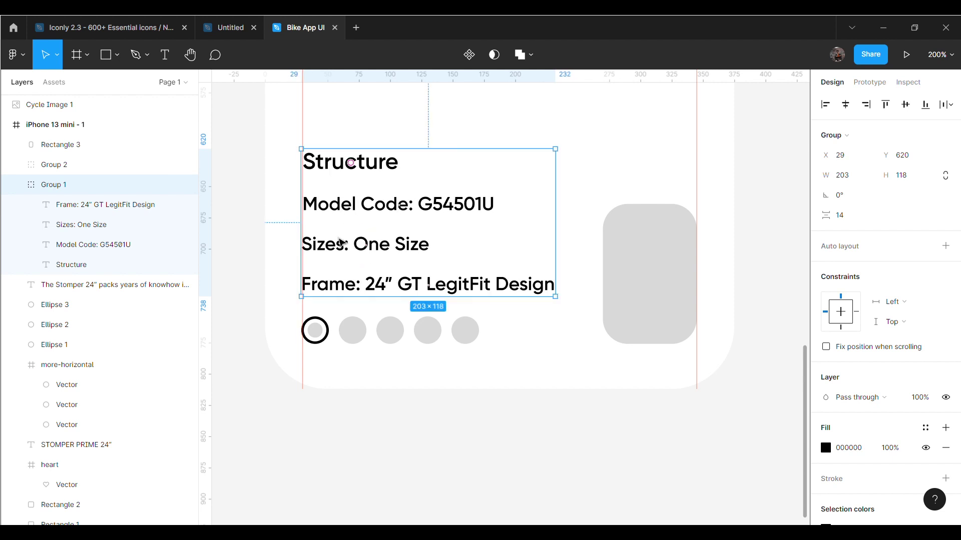
click(326, 251)
key(Return)
key(Left)
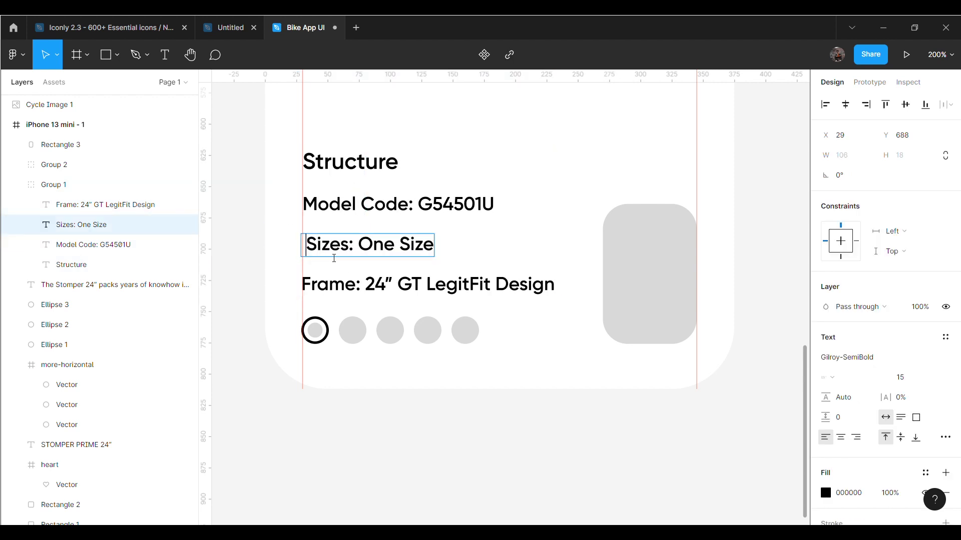
key(BackSpace)
key(Escape)
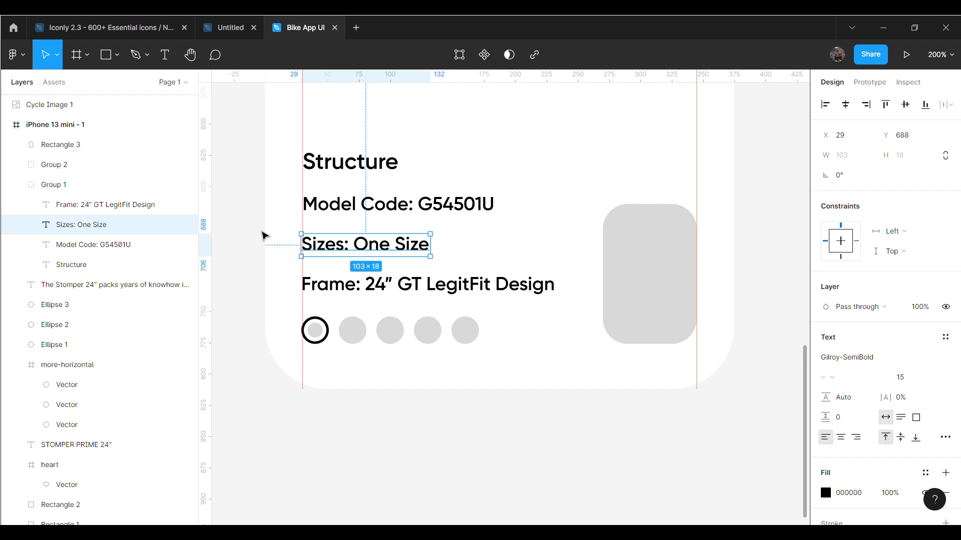
click(299, 253)
click(321, 210)
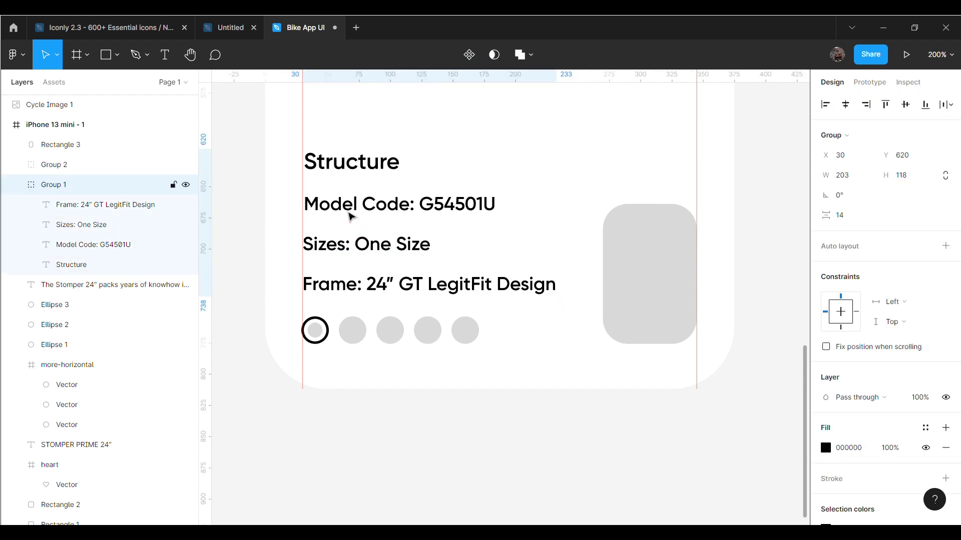
click(268, 234)
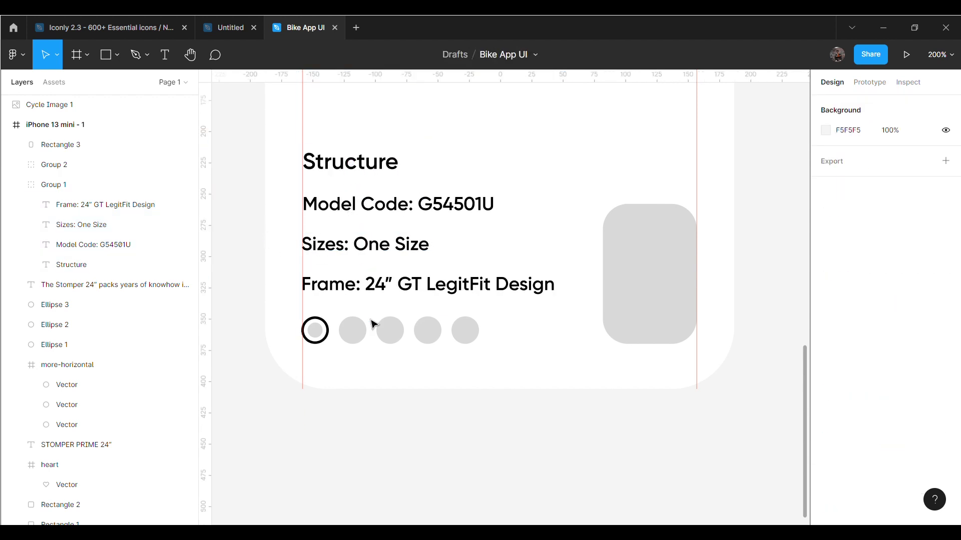
scroll(586, 357, up, 1)
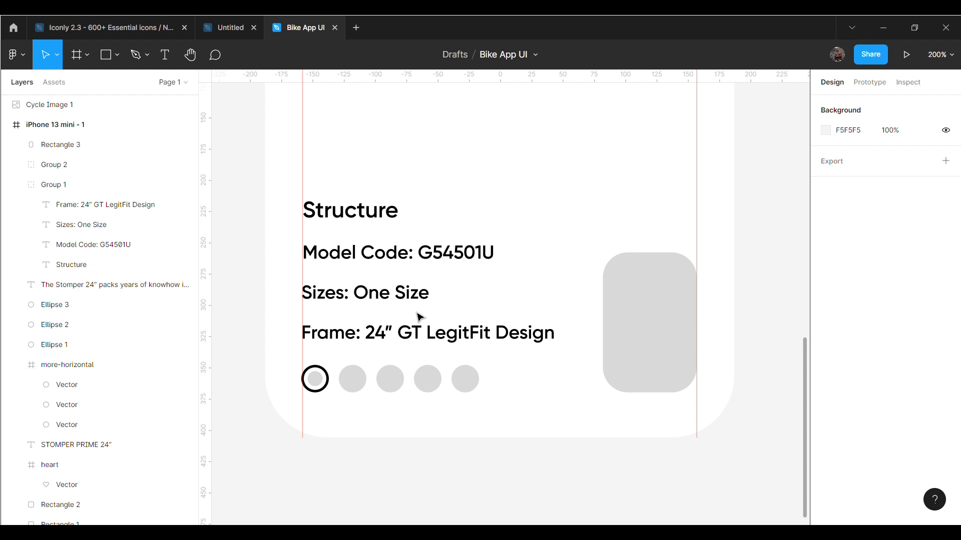
double_click(362, 225)
Step: Move the Structure heading, Model Code, Sizes and Frame lines up to tighten the stack
drag(356, 222, 355, 214)
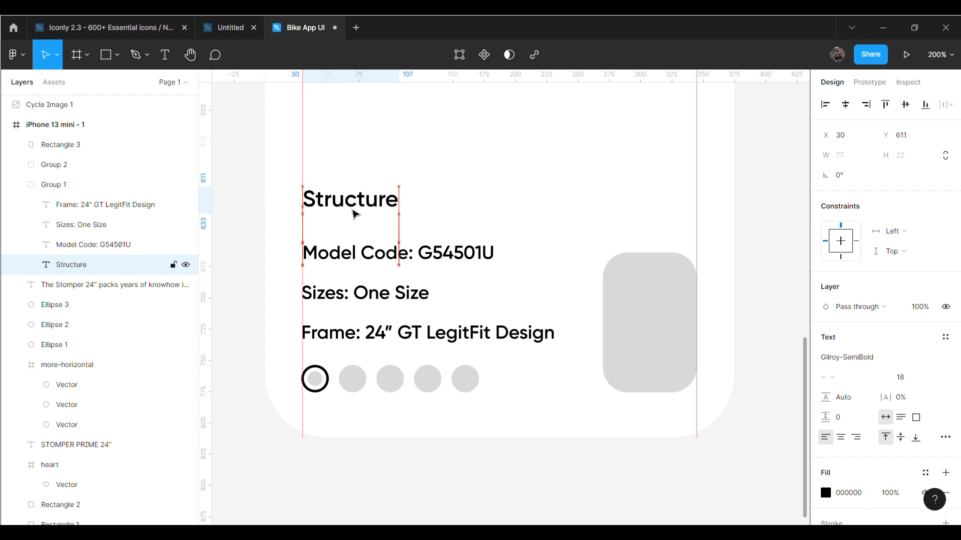
click(362, 259)
drag(361, 259, 360, 246)
click(356, 295)
drag(358, 302, 357, 290)
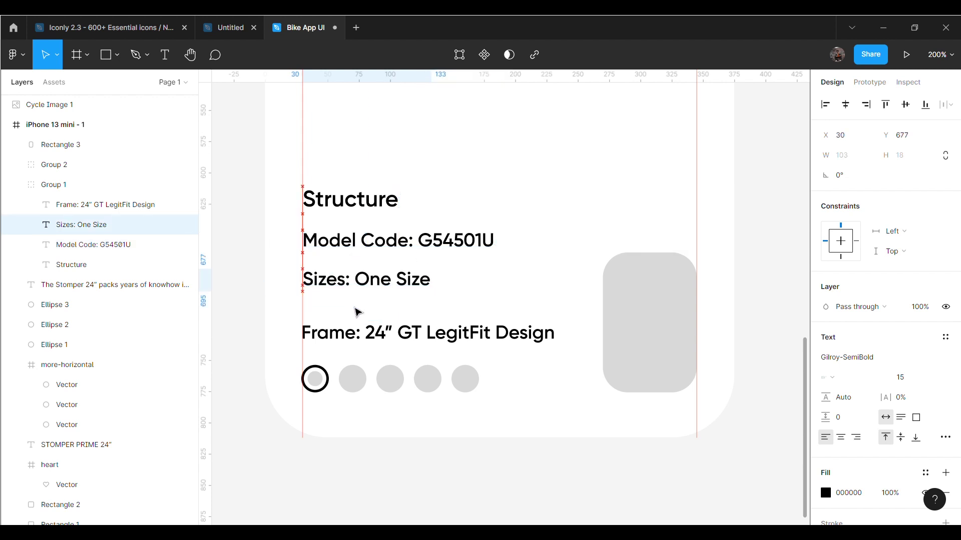
drag(357, 342, 369, 325)
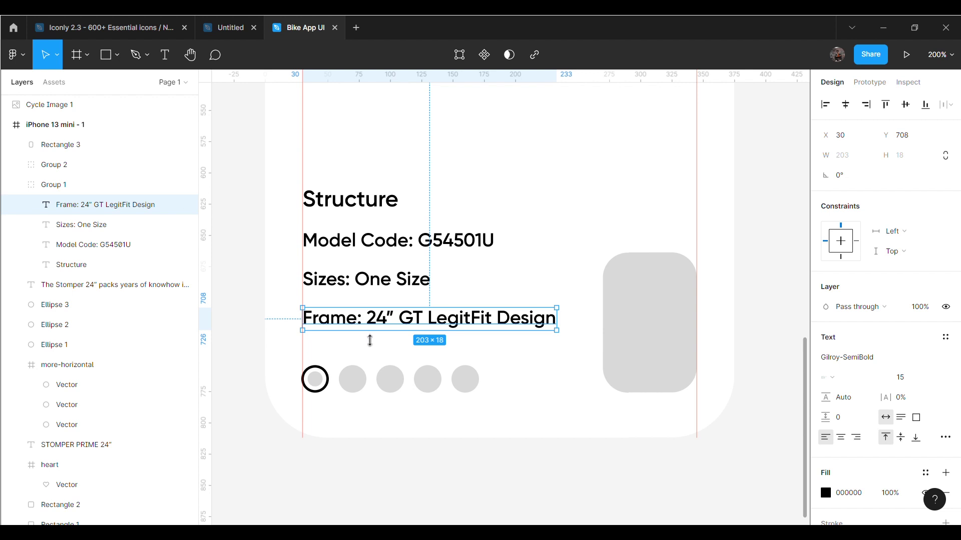
Step: Even the gaps: Frame at Y 720, Sizes at Y 686, Model Code at Y 652
drag(370, 340, 373, 344)
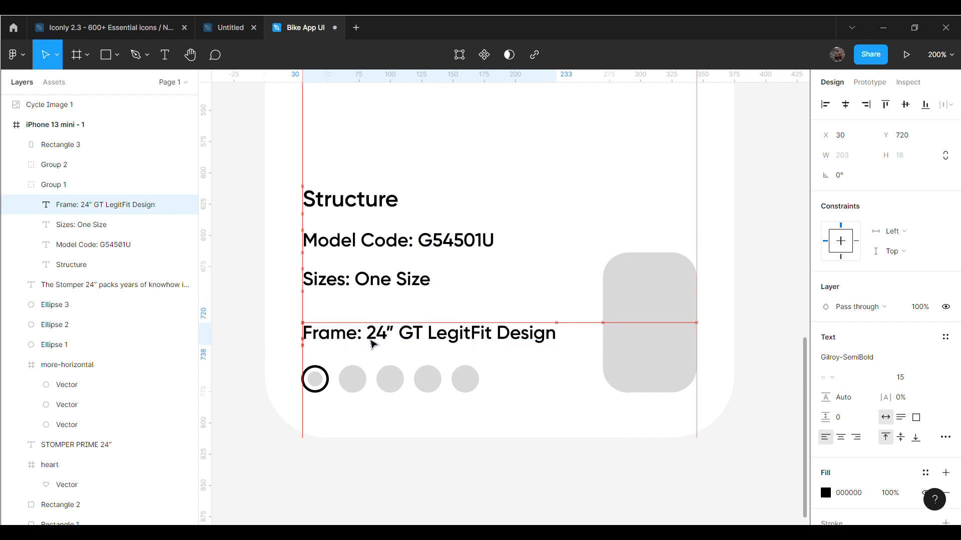
drag(375, 290, 376, 301)
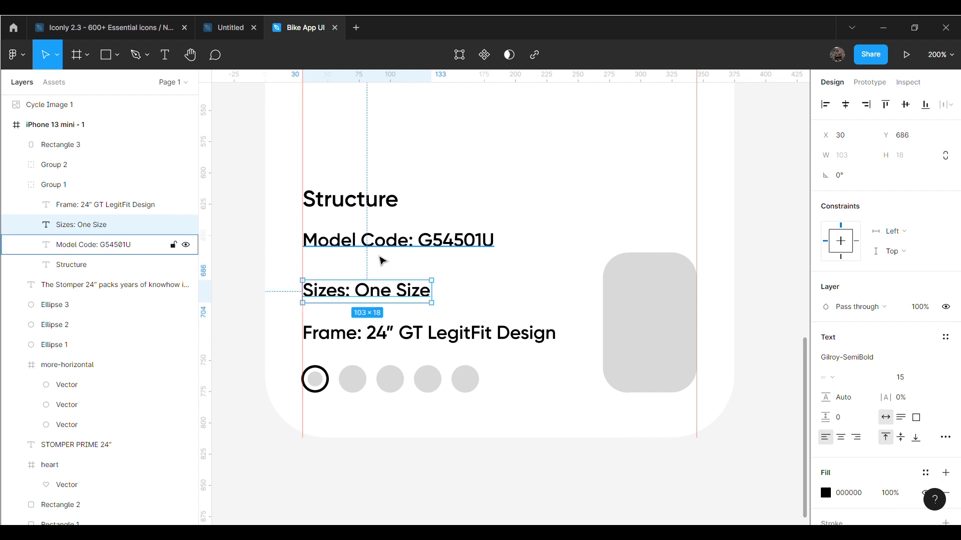
drag(381, 241, 381, 249)
drag(372, 214, 373, 218)
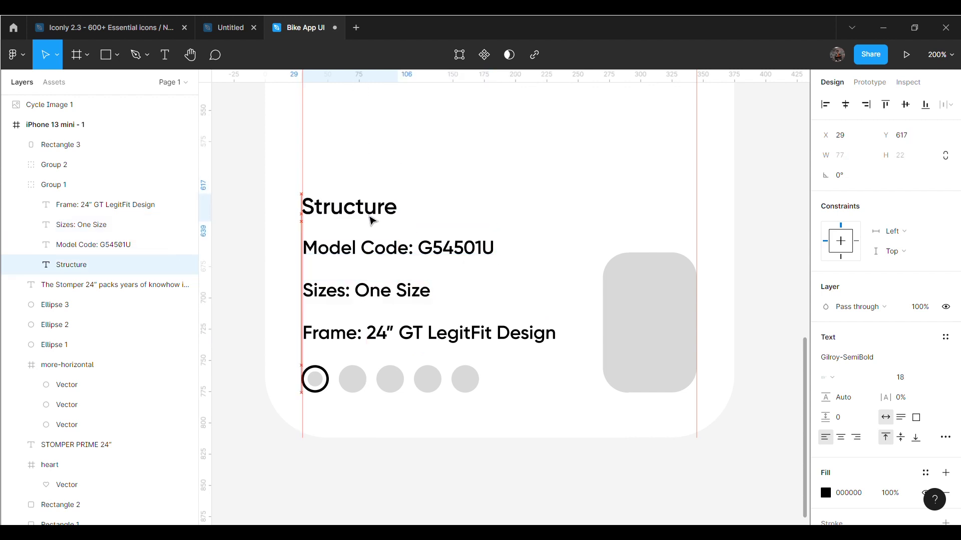
double_click(411, 259)
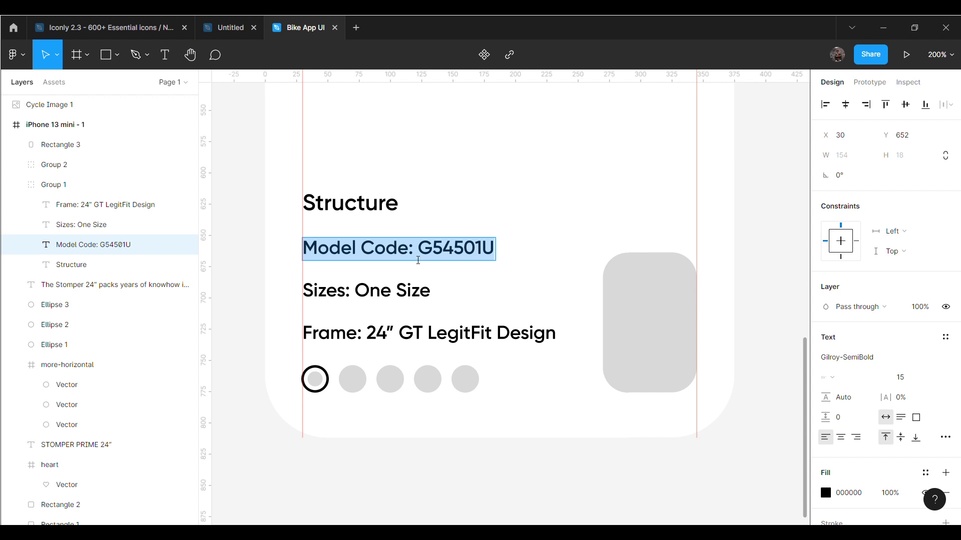
Step: Colour only the 'Model Code:' label grey 9A8F8F, leaving its value black
drag(413, 260, 314, 259)
scroll(840, 406, down, 2)
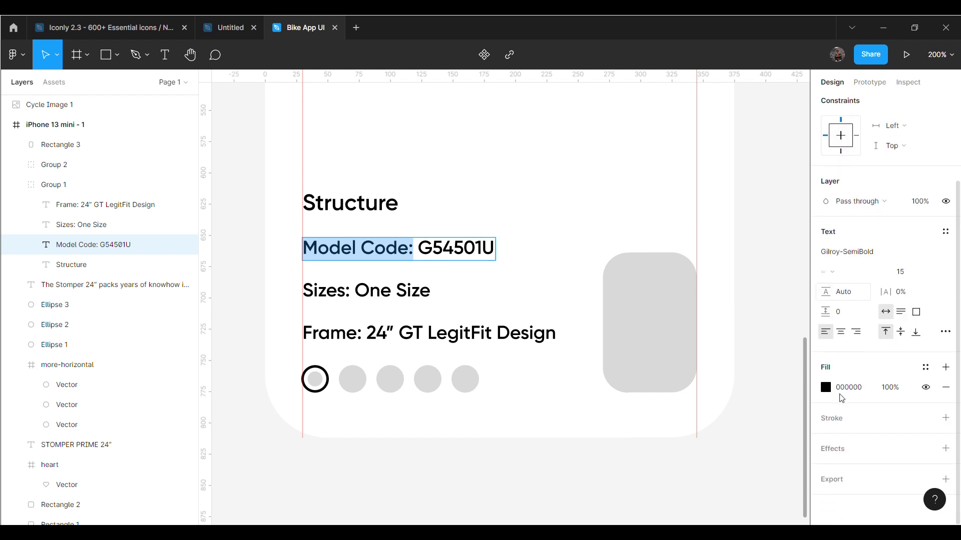
click(825, 386)
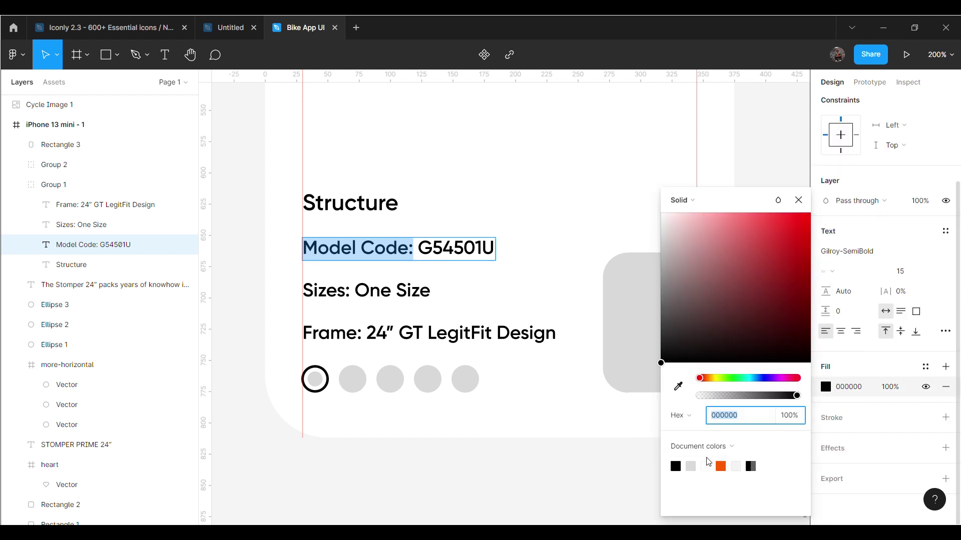
click(697, 468)
key(Escape)
click(401, 295)
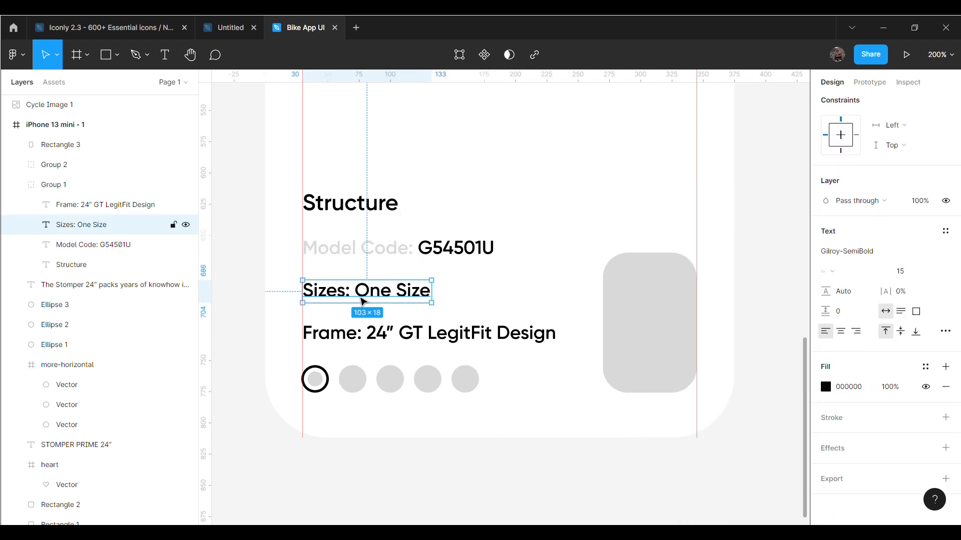
double_click(390, 254)
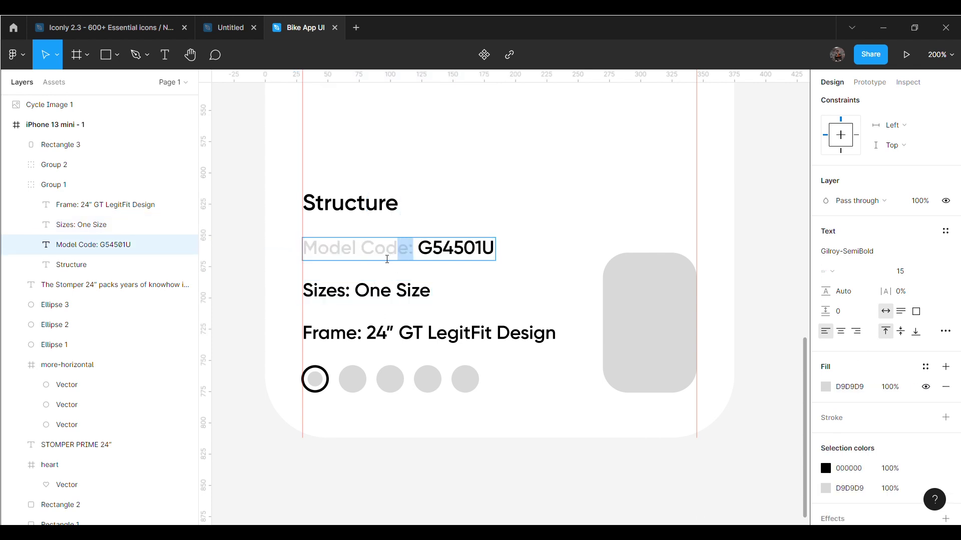
click(825, 386)
mouse_move(710, 290)
mouse_down()
mouse_move(686, 257)
mouse_move(695, 316)
mouse_move(669, 267)
mouse_up()
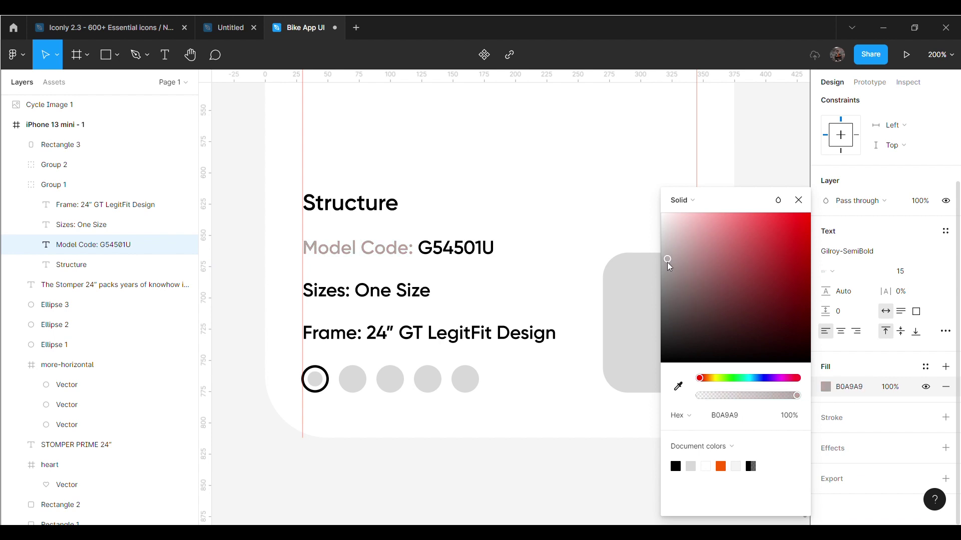
drag(669, 266, 673, 279)
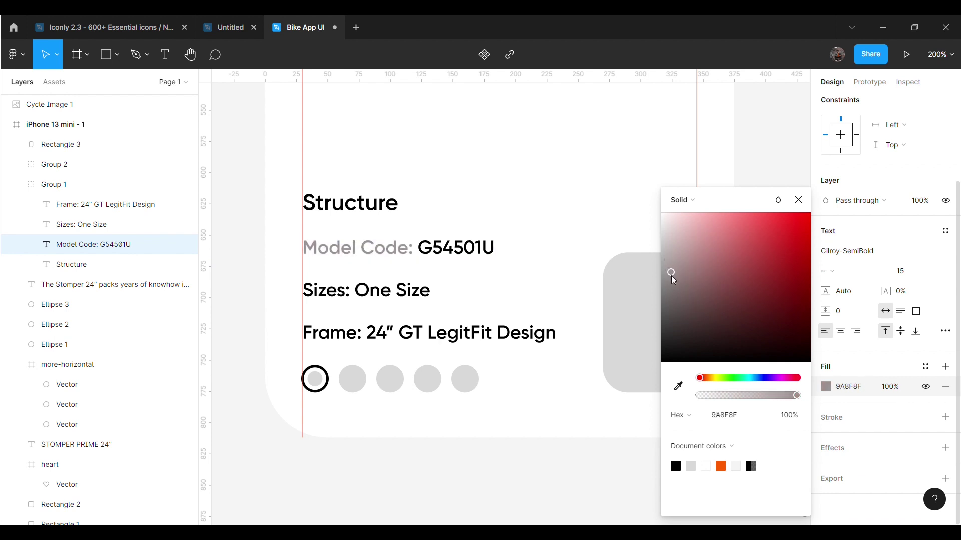
click(852, 396)
key(Escape)
Step: Set the 'Sizes:' label fill to 9A8F8F
double_click(362, 300)
drag(350, 297, 303, 299)
click(848, 388)
text(9A8F8F)
key(Return)
key(Escape)
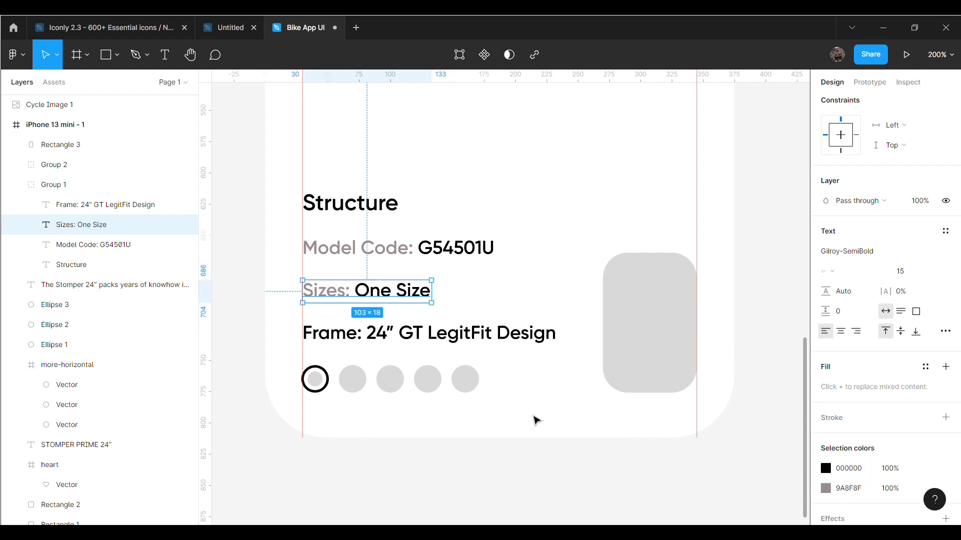
Step: Set the 'Frame:' label fill to 9A8F8F, keeping its value black
click(468, 474)
double_click(363, 345)
drag(367, 344, 326, 354)
click(851, 494)
key(BackSpace)
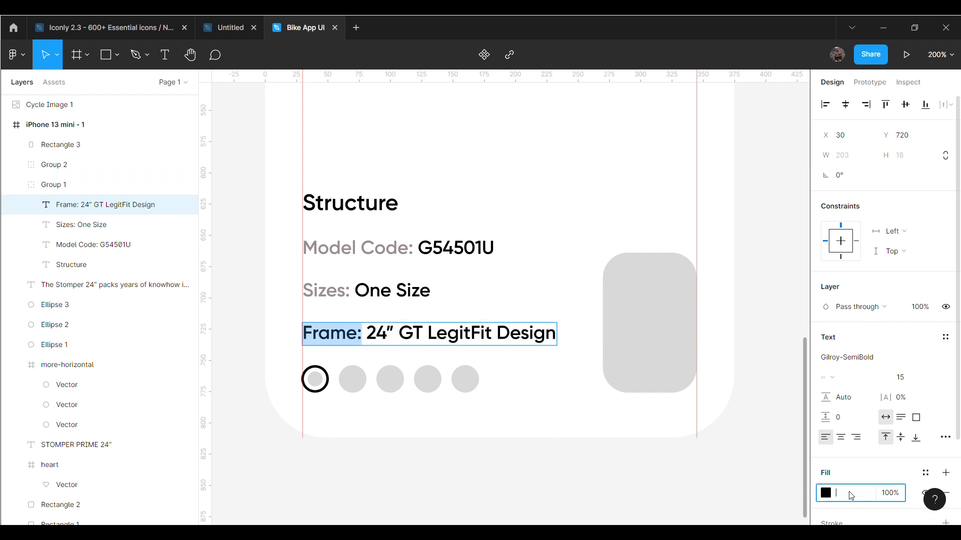
text(9A8F8F)
key(Return)
click(608, 503)
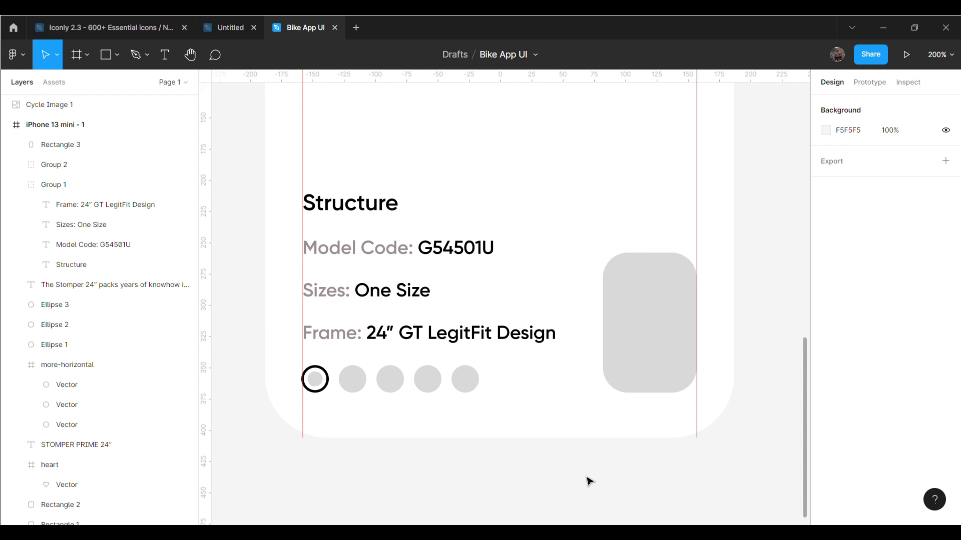
scroll(429, 449, down, 1)
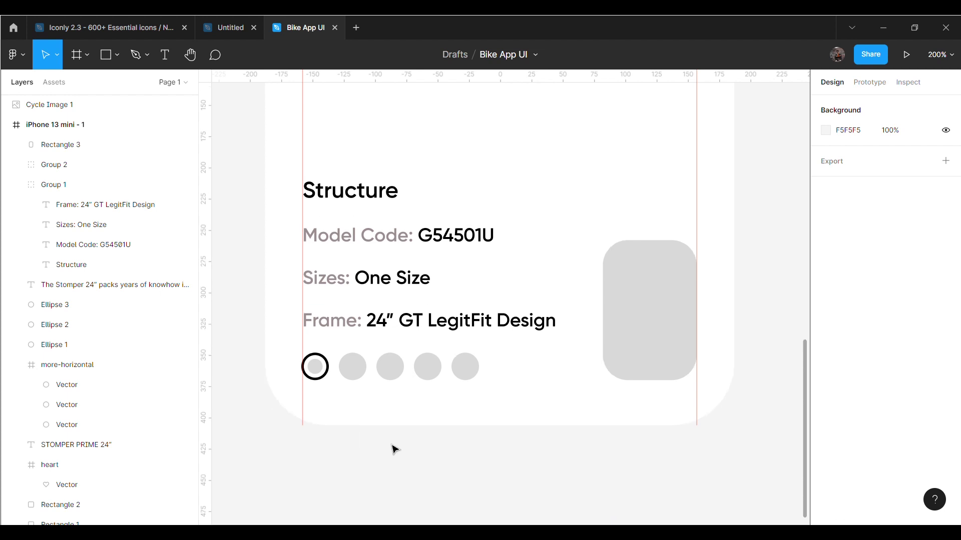
click(315, 367)
double_click(316, 367)
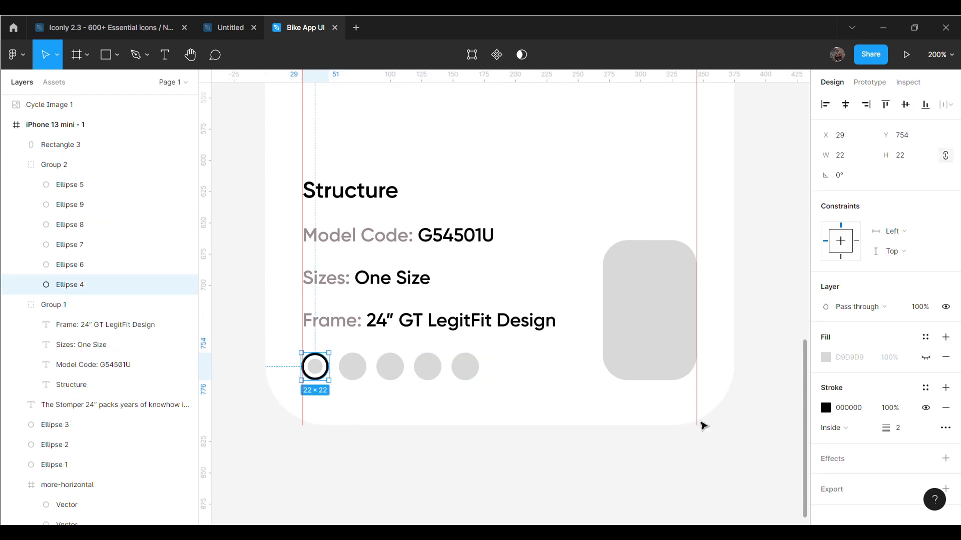
Step: Give the first circle a light grey ring and fill the second circle blue
click(824, 408)
click(693, 467)
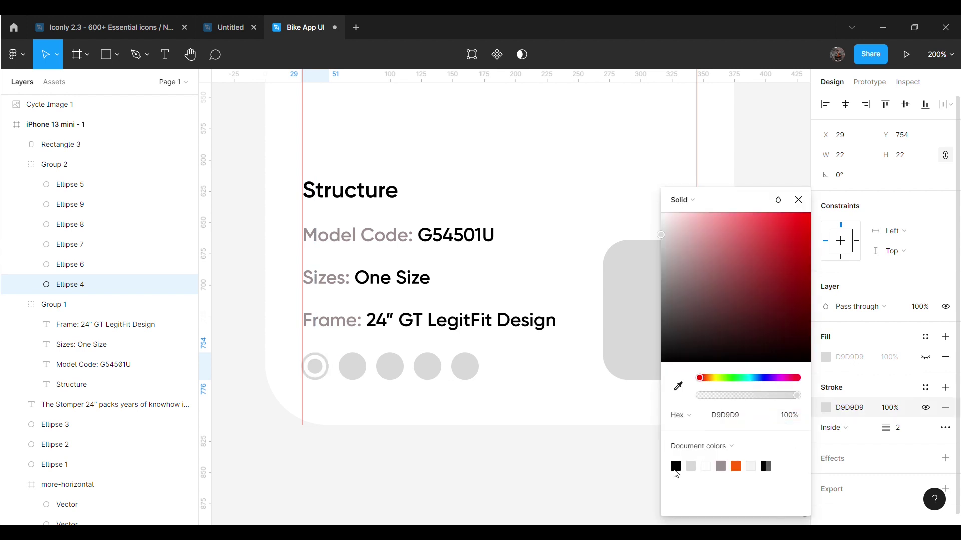
click(573, 483)
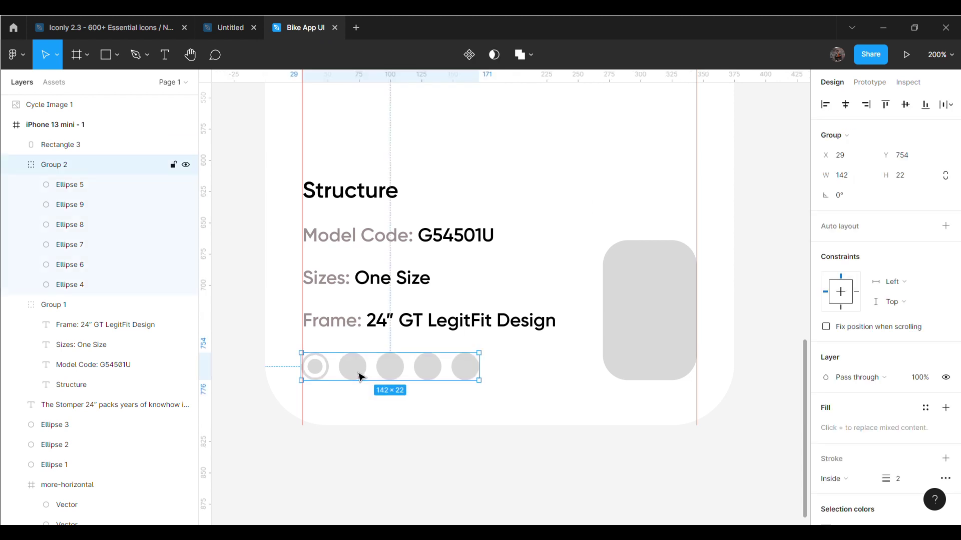
double_click(353, 366)
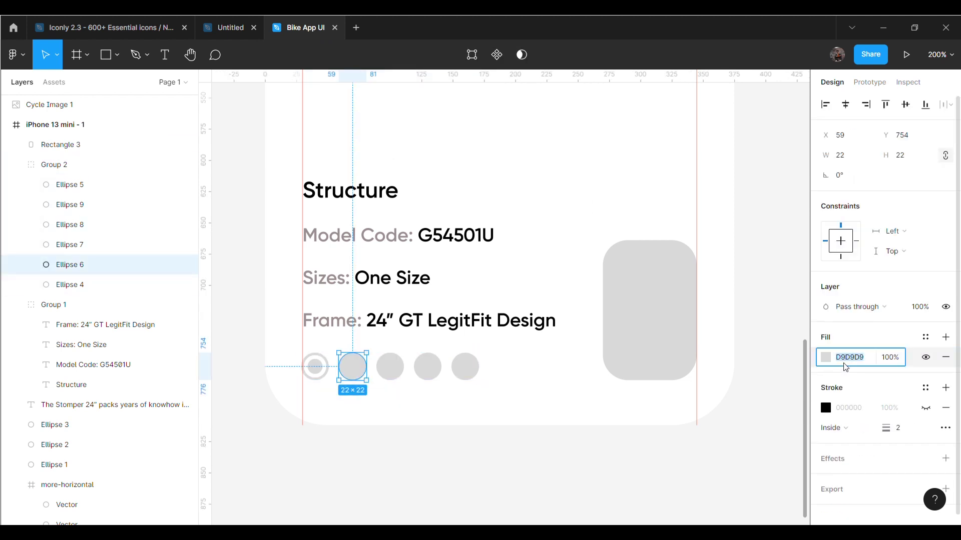
key(Return)
key(Escape)
Step: Fill the third circle lime CCF303 and the fourth circle pink EF476F
click(390, 367)
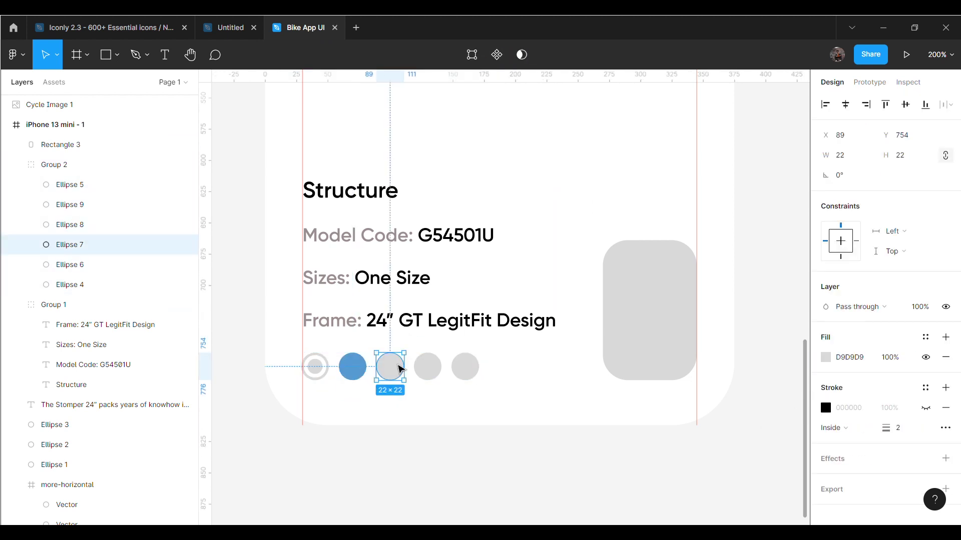
text(CCF303)
key(Return)
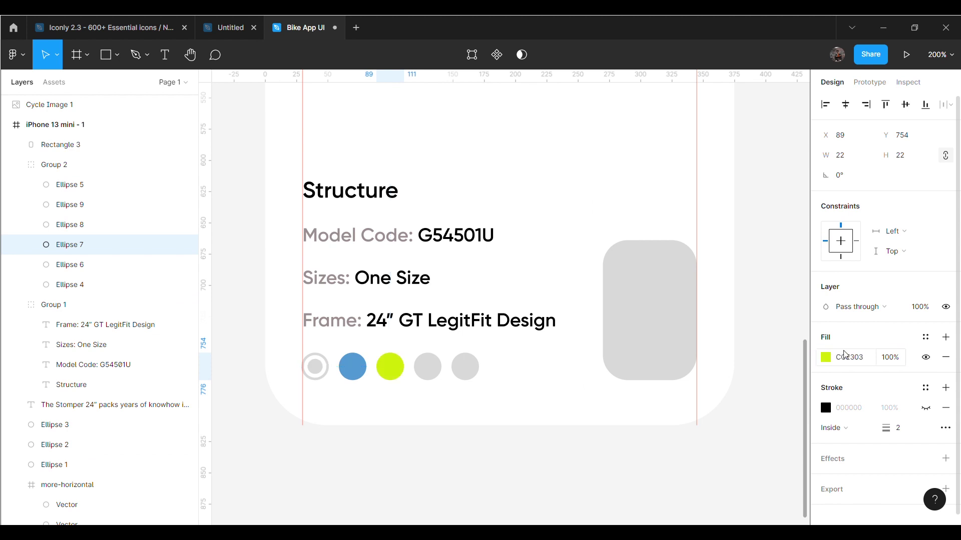
click(592, 464)
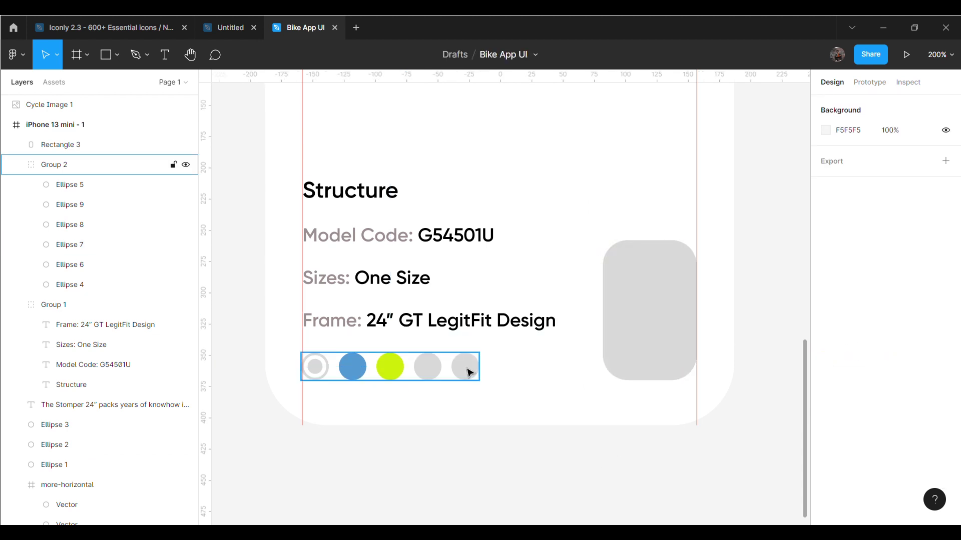
double_click(438, 373)
click(855, 358)
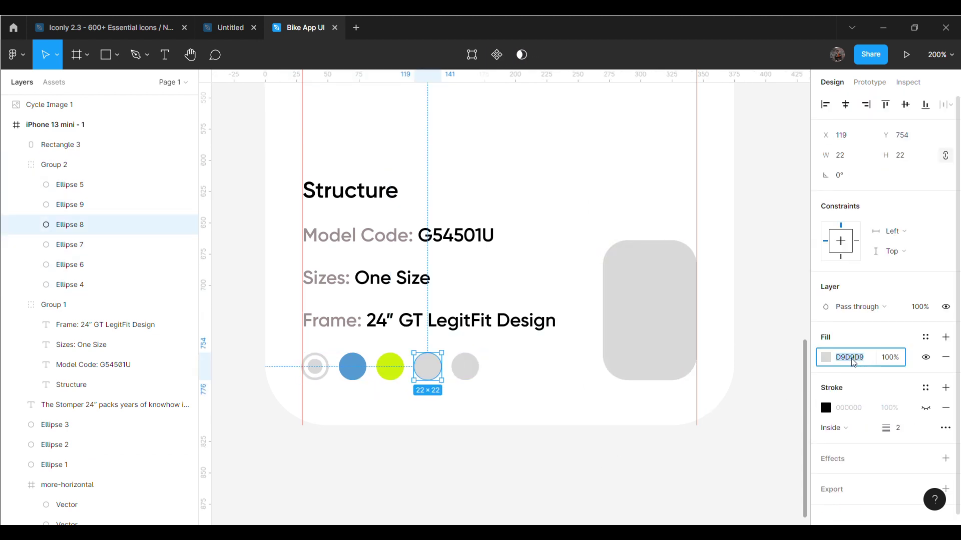
text(EF476F)
key(Return)
click(671, 449)
Step: Fill the fifth circle black and zoom out to show the whole screen
double_click(474, 367)
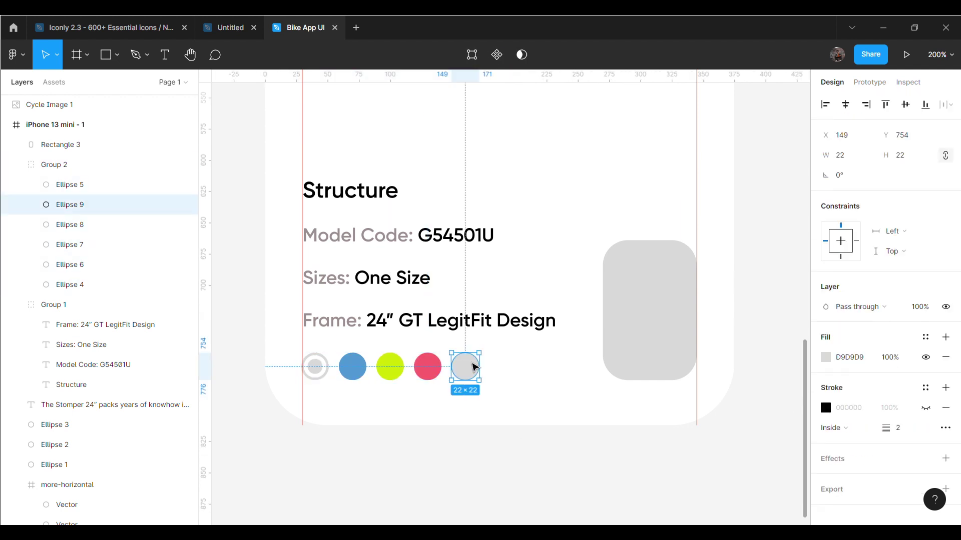
click(825, 357)
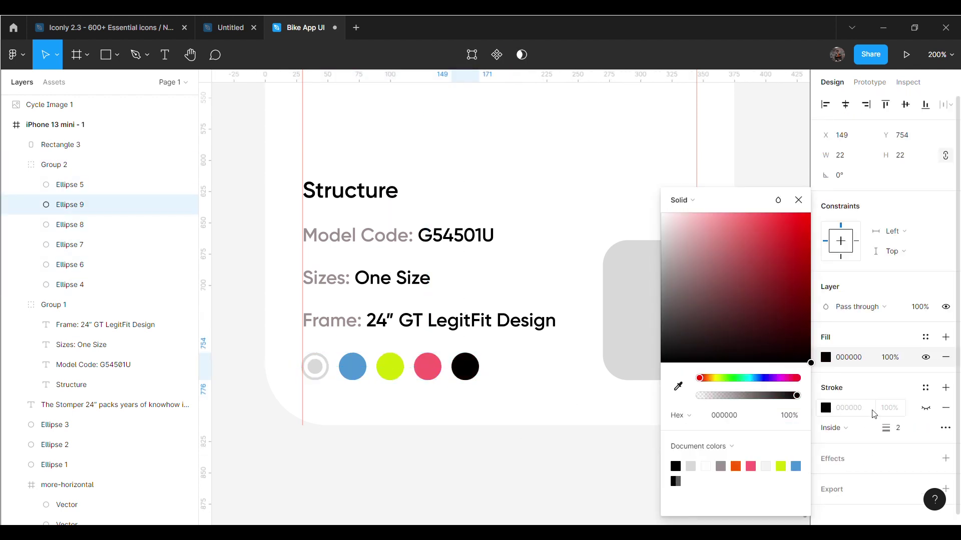
click(552, 491)
key(shift+0)
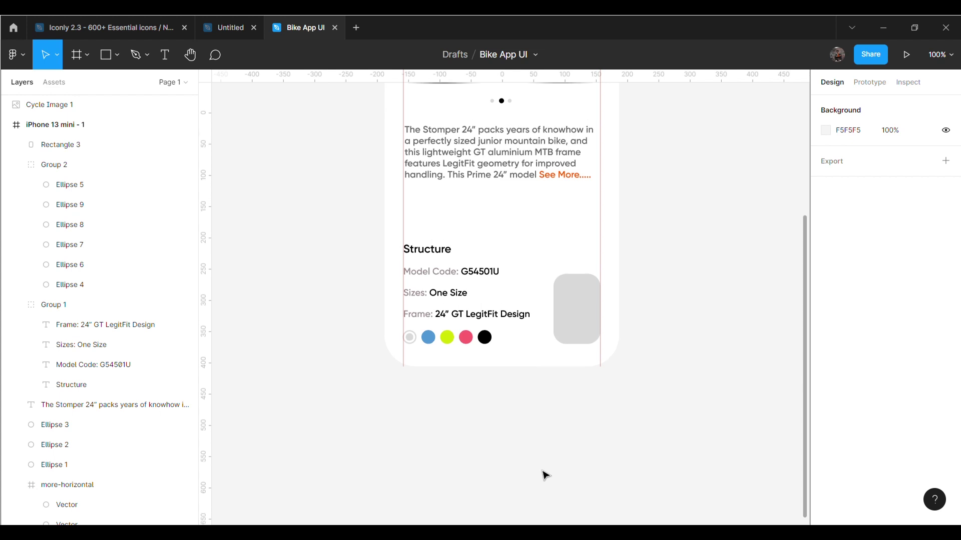
scroll(543, 475, up, 3)
scroll(546, 475, up, 1)
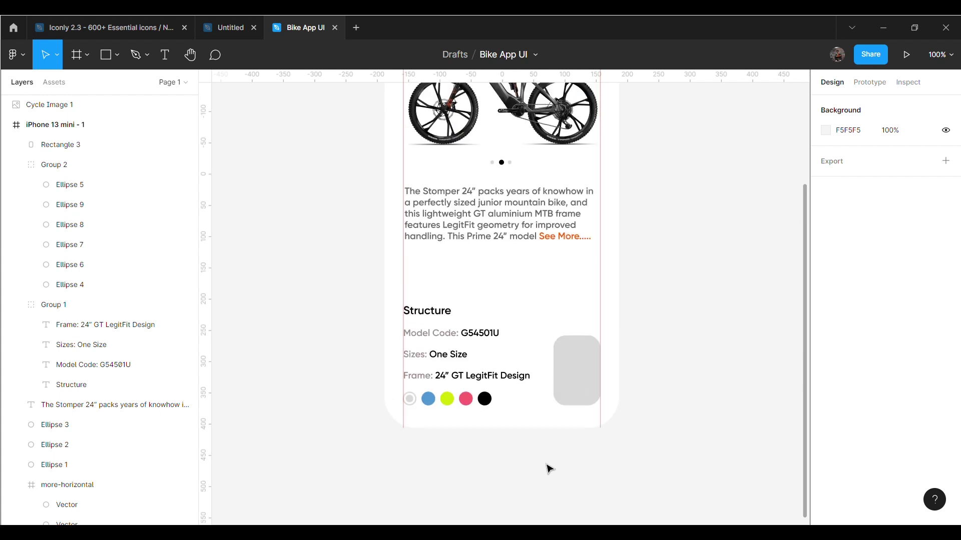
click(577, 346)
Step: Fill the rounded rectangle orange F15A00
click(569, 238)
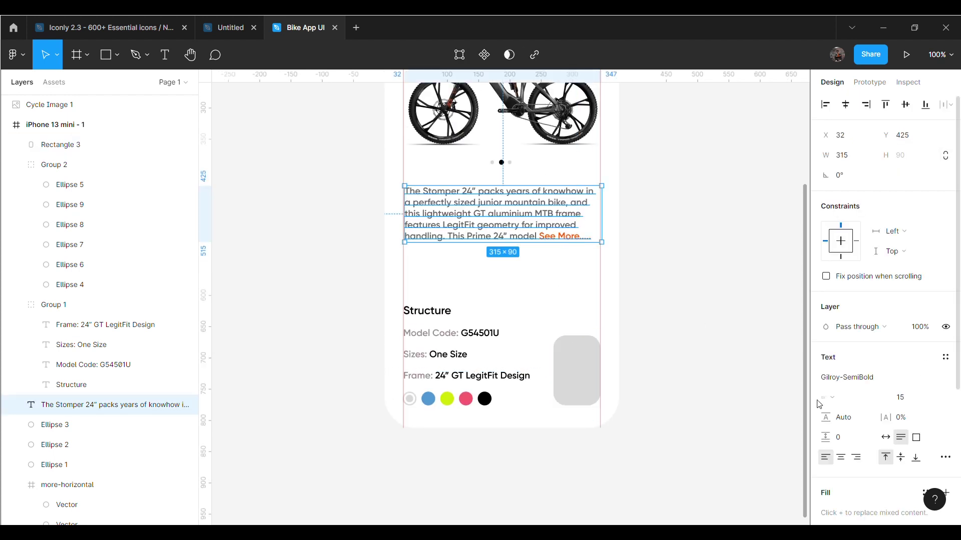
drag(701, 403, 593, 395)
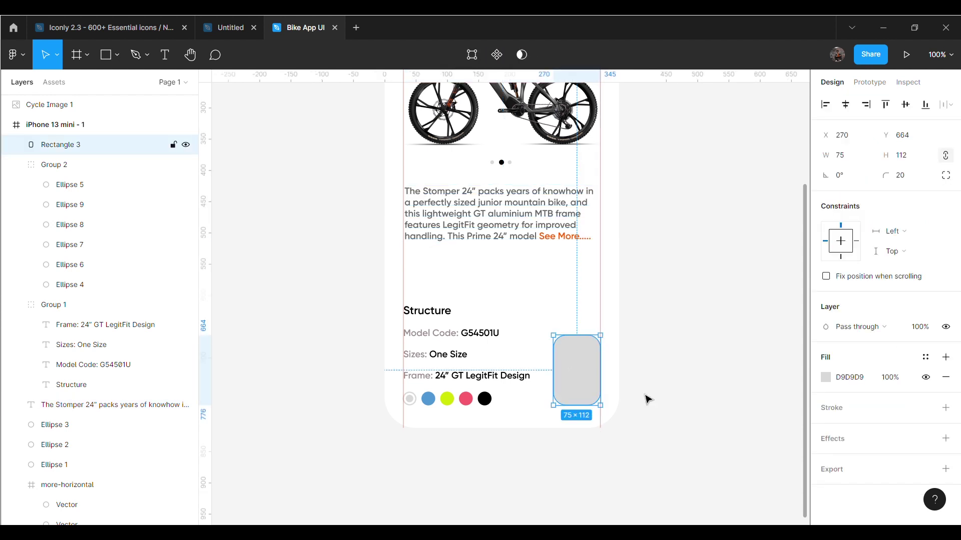
text(F15A00)
key(Return)
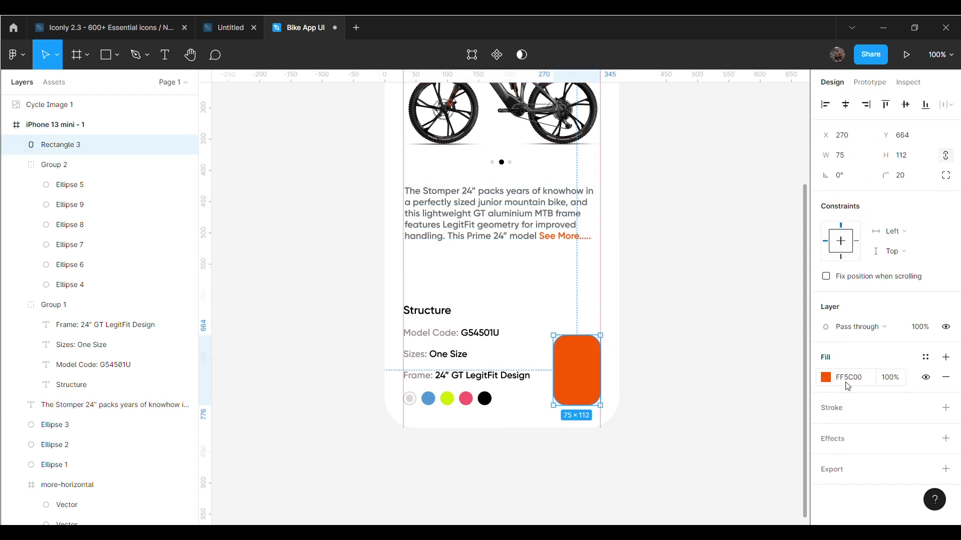
click(674, 389)
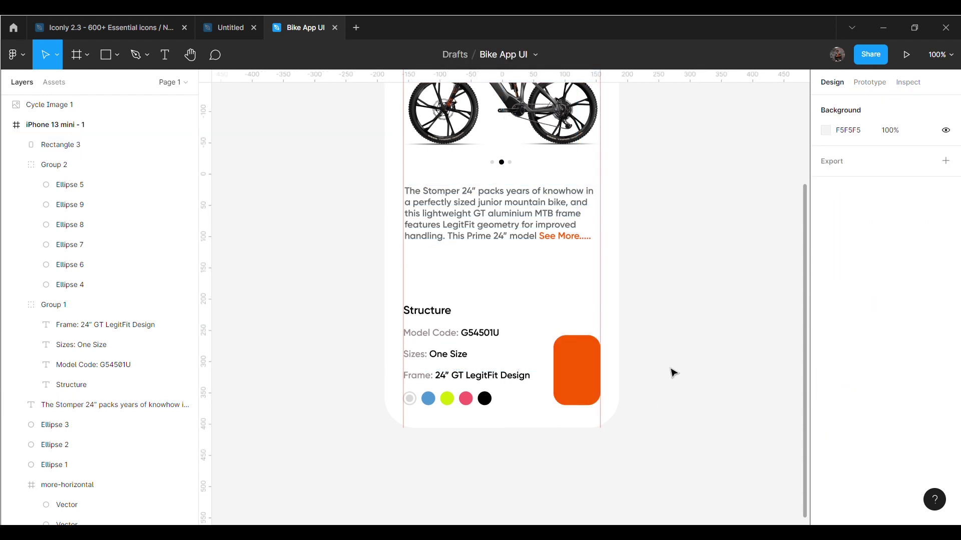
Step: Group the Structure text, swatches and rectangle into Group 3 and nudge it up
scroll(579, 365, down, 1)
click(468, 370)
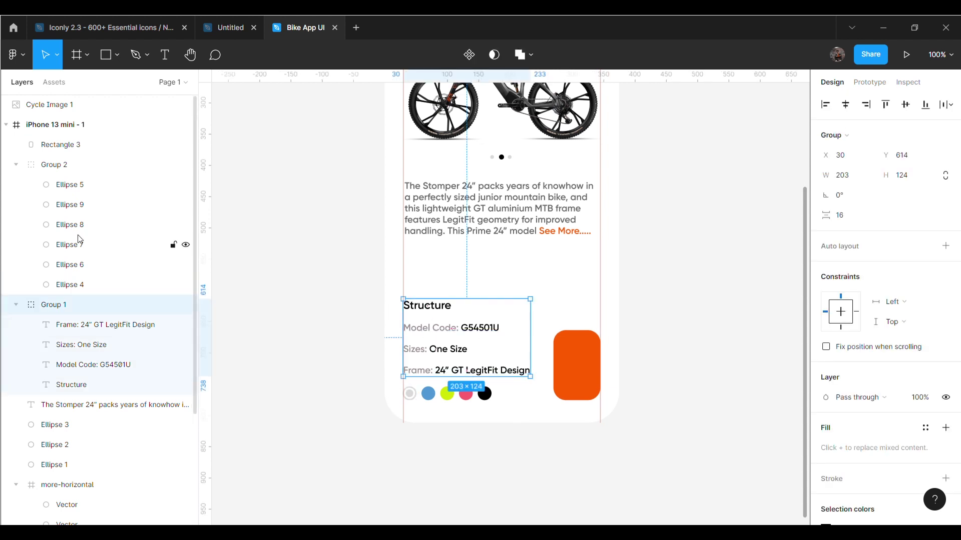
shift+click(82, 165)
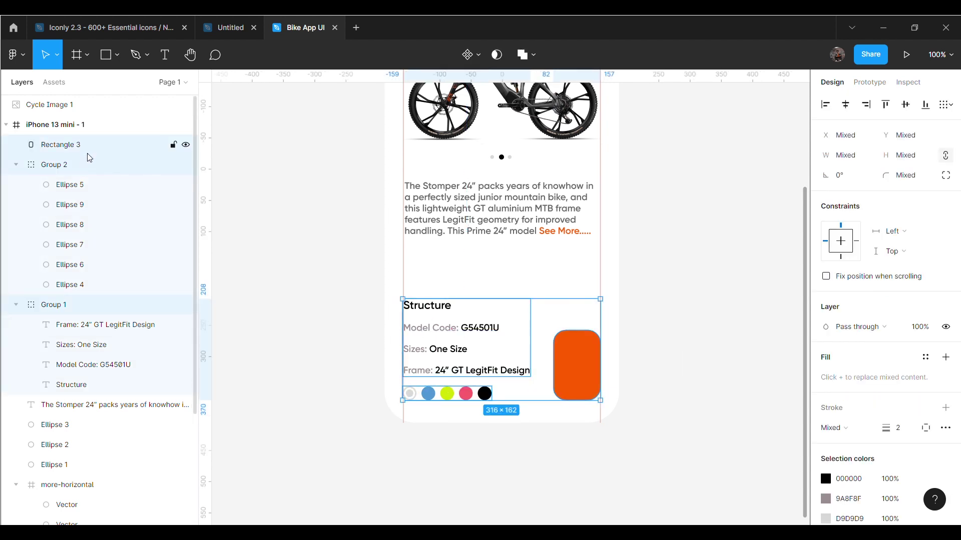
key(ctrl+g)
key(Up)
key(Up)
key(Up)
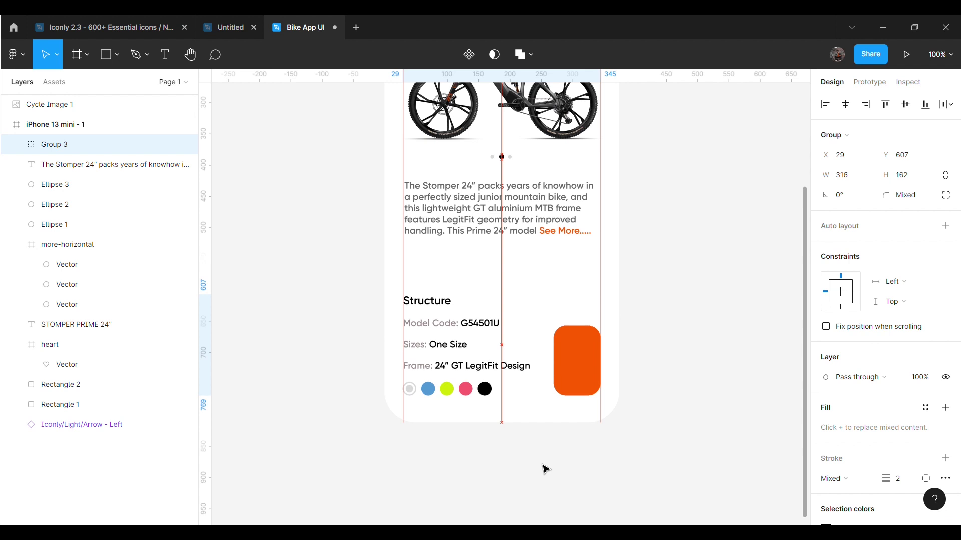
key(Up)
key(Up)
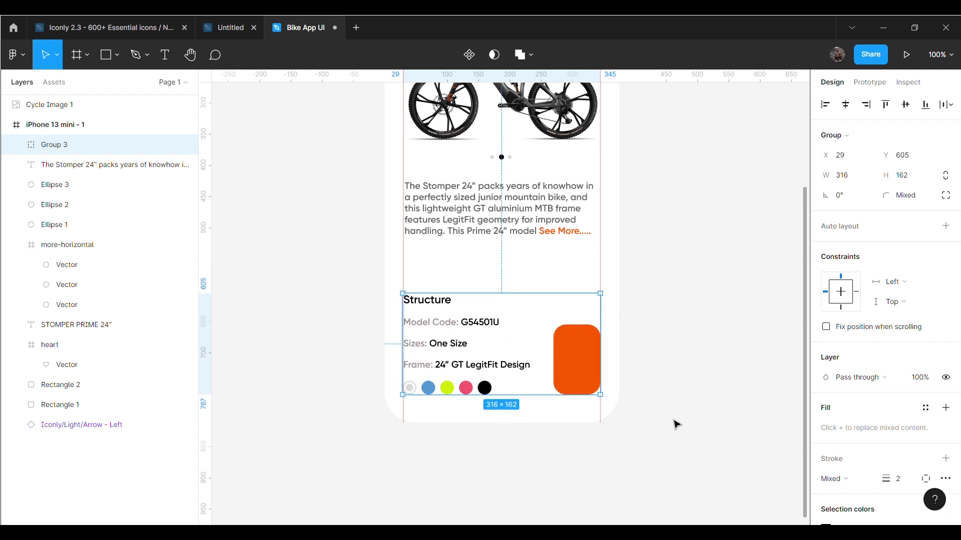
click(675, 429)
Step: Move the Stomper description paragraph lower, to Y 481
scroll(671, 375, up, 2)
drag(505, 260, 506, 295)
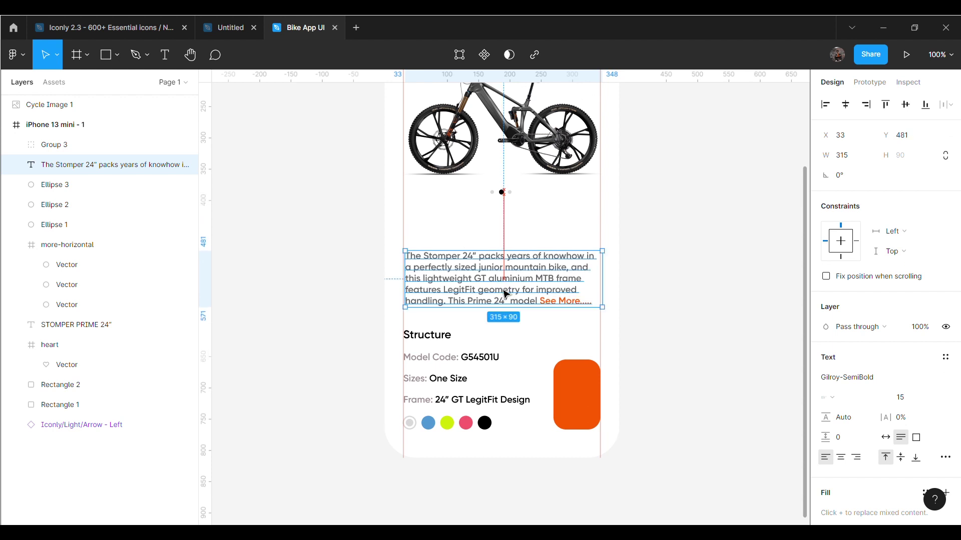
click(647, 267)
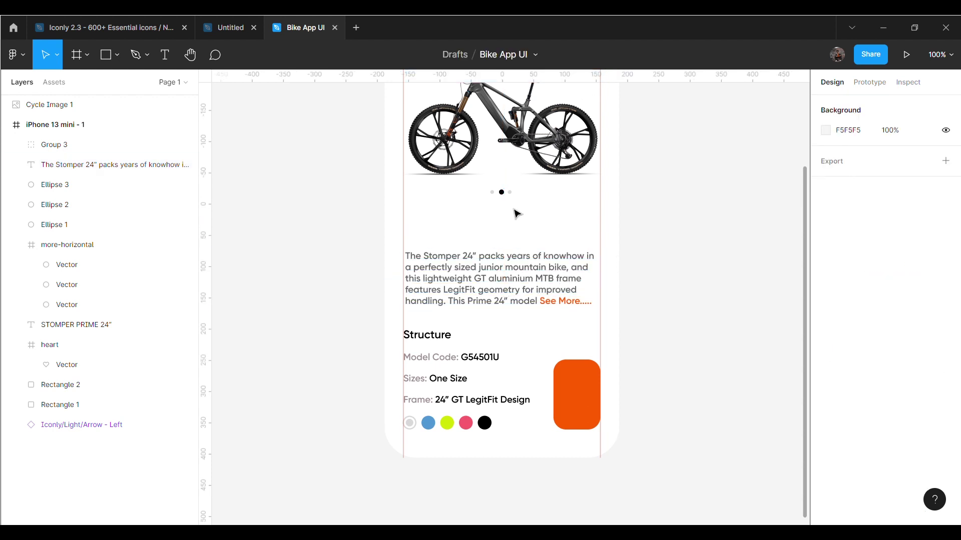
click(501, 192)
shift+click(55, 205)
shift+click(55, 185)
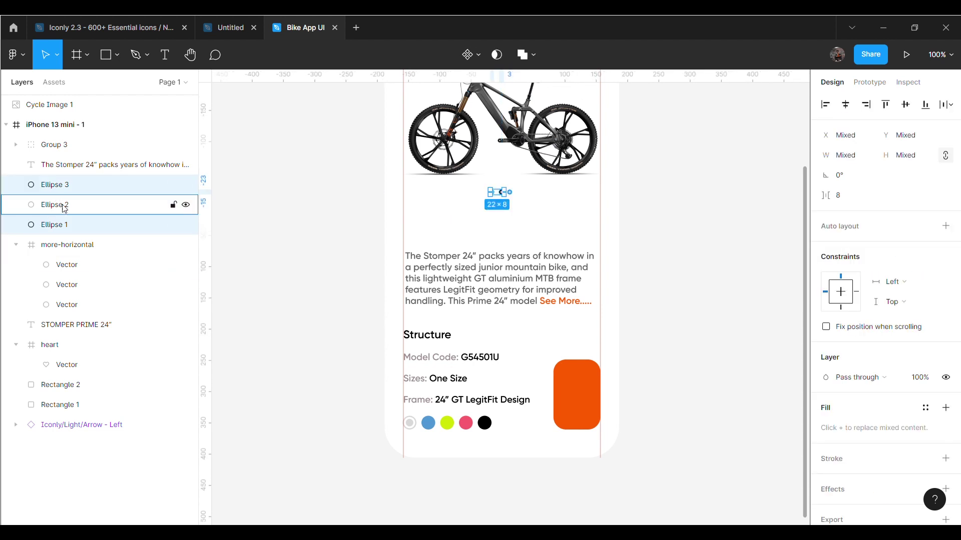
Step: Group the three carousel dots, move them below the bike, and centre the bike image
key(ctrl+g)
key(shift+Down)
key(shift+Down)
key(shift+Down)
key(shift+Down)
key(Down)
key(Down)
key(Down)
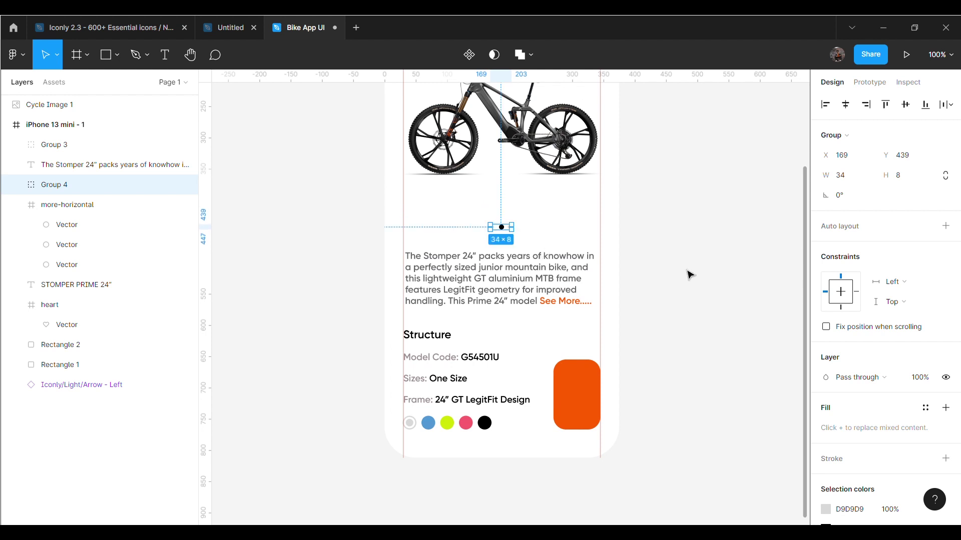
scroll(650, 281, up, 4)
click(701, 356)
scroll(522, 296, down, 1)
drag(522, 297, 502, 303)
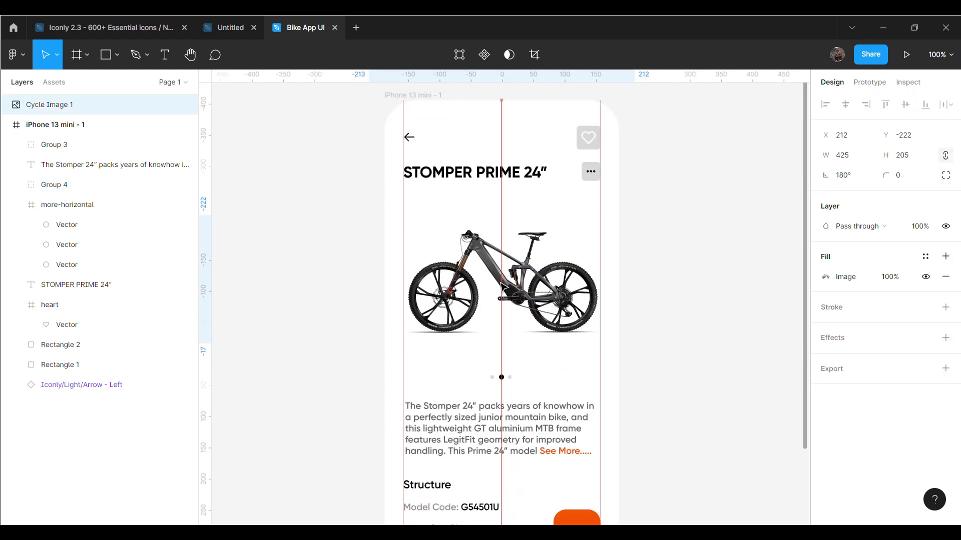
click(718, 225)
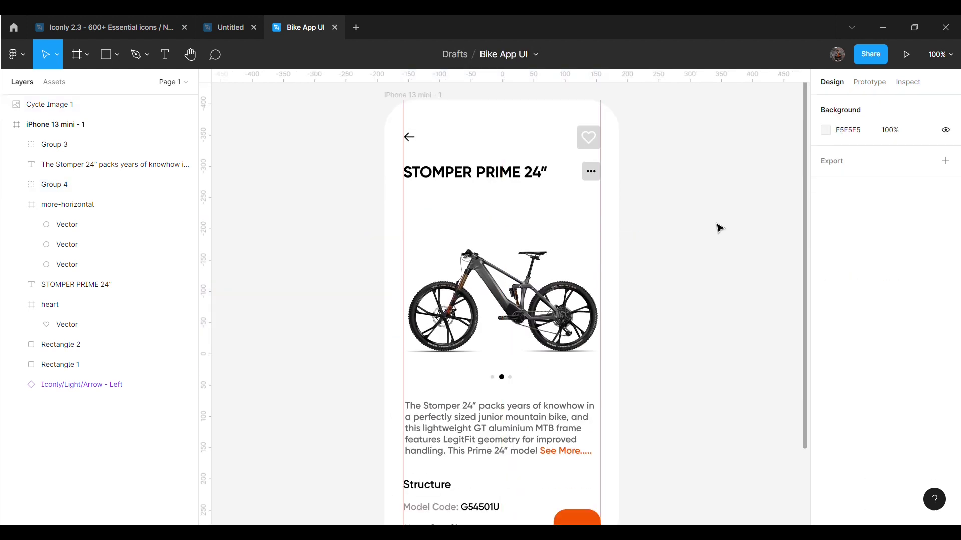
Step: Group the product title, grey button background and three-dot icon into a title row, nudged slightly down
click(139, 283)
click(102, 304)
click(100, 284)
shift+click(98, 342)
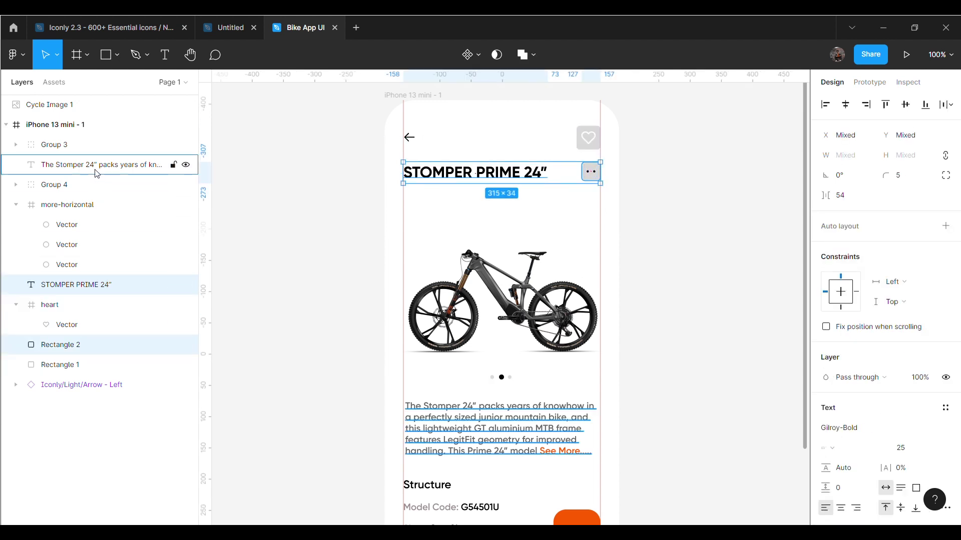
shift+click(95, 205)
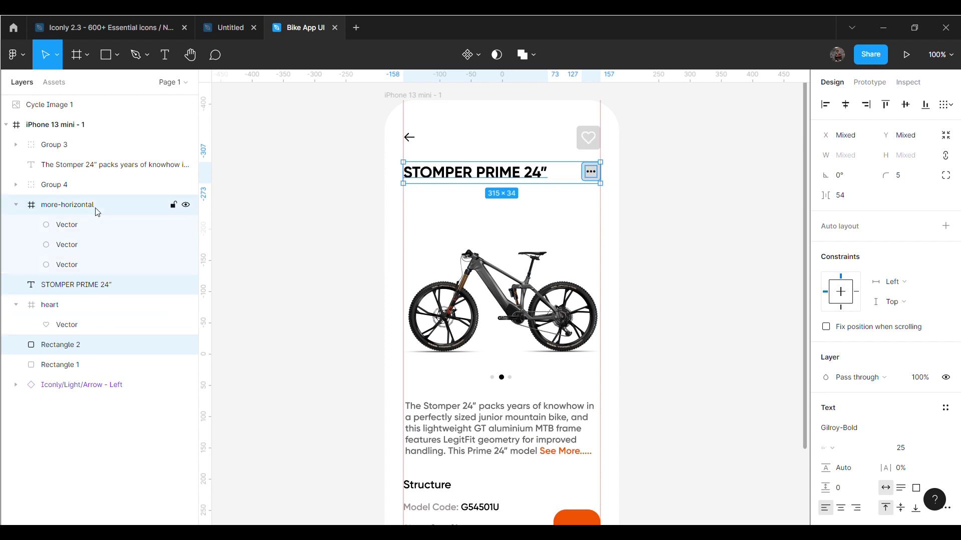
key(ctrl+g)
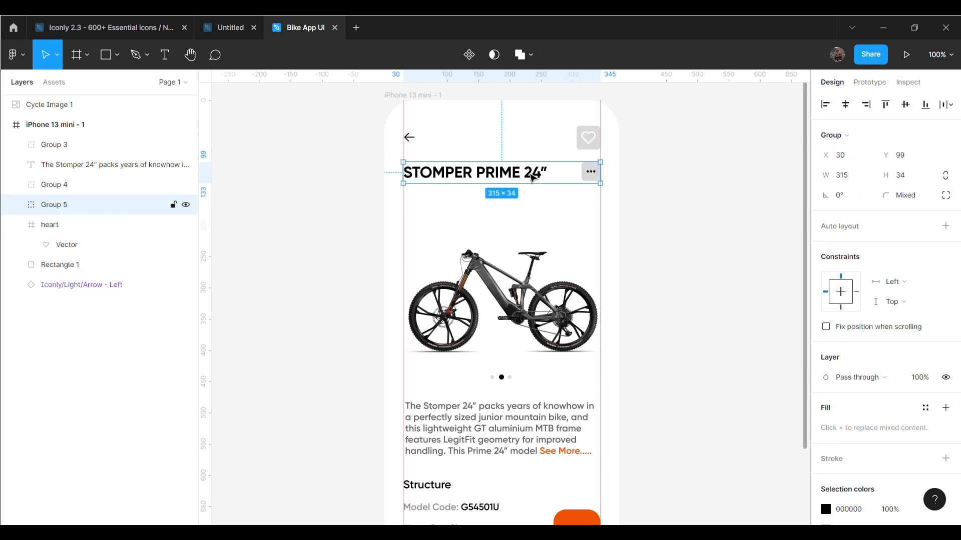
drag(532, 177, 532, 181)
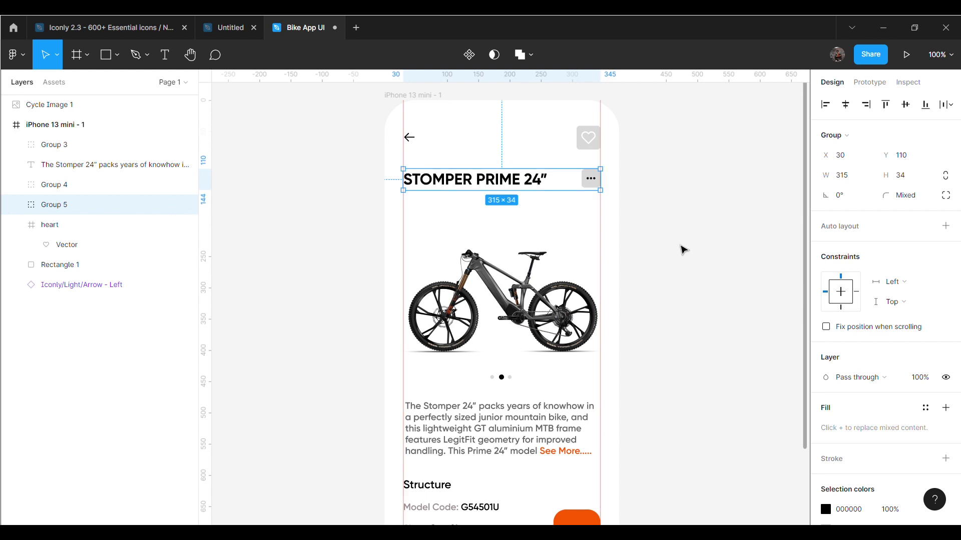
click(683, 253)
Step: Move the bike image up in the frame and nudge the carousel dots up
scroll(700, 320, down, 1)
scroll(703, 321, up, 1)
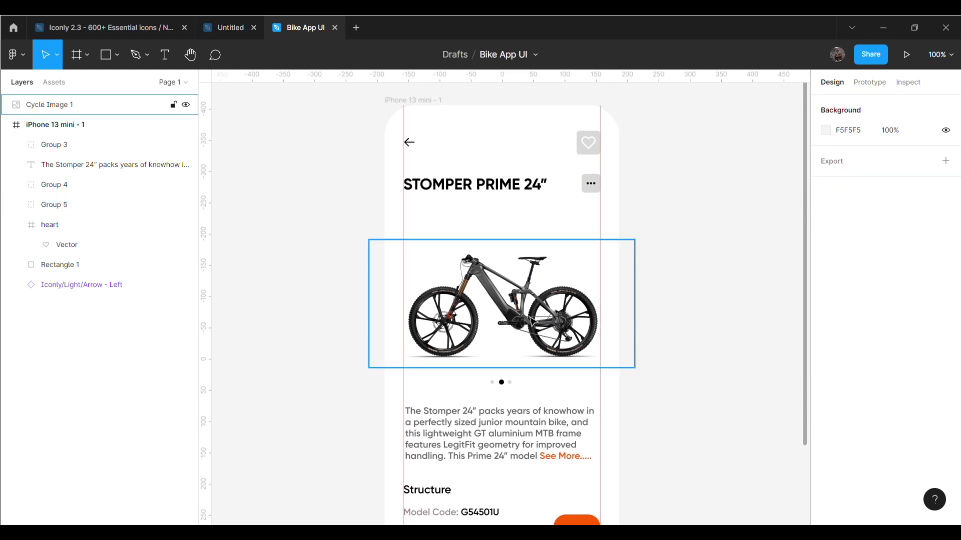
drag(533, 321, 532, 306)
click(679, 371)
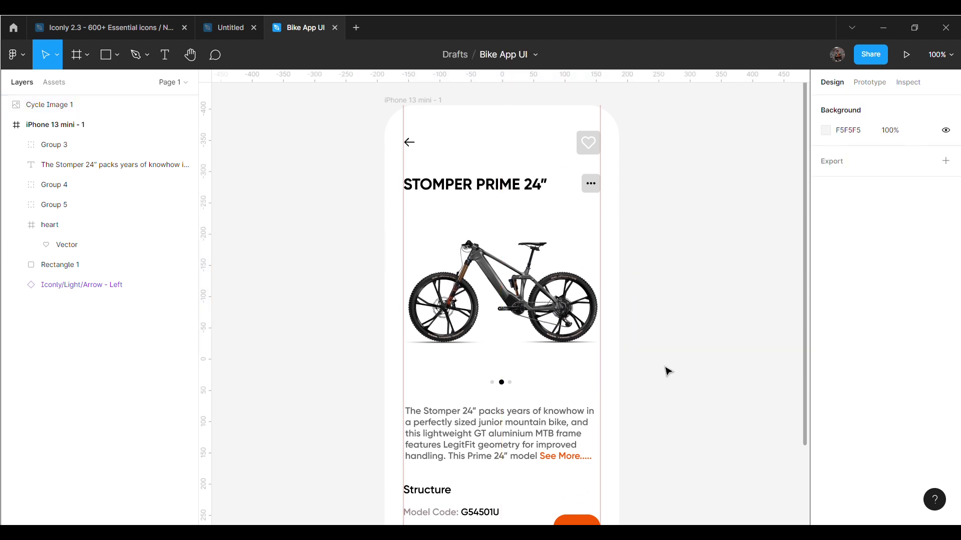
click(514, 384)
key(shift+Up)
key(Up)
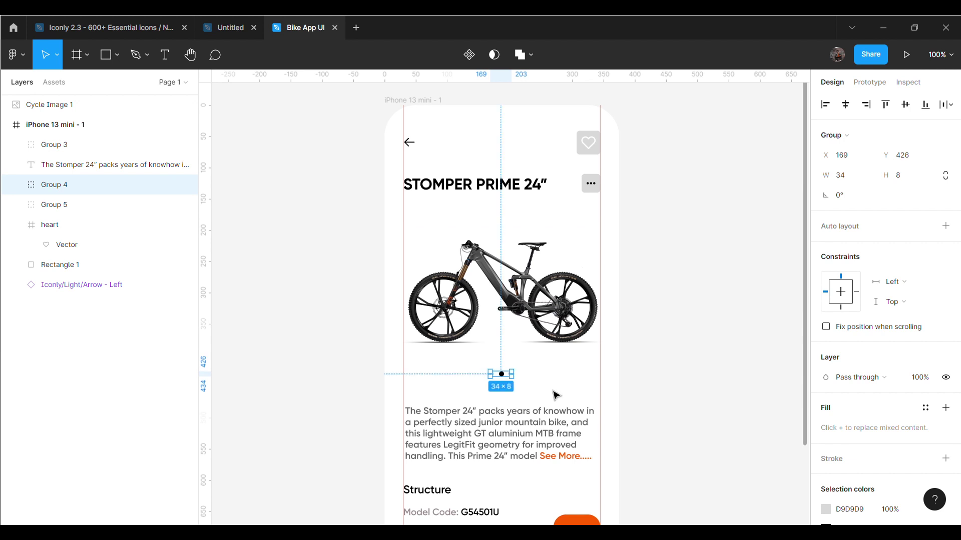
click(686, 398)
Step: Shift the description text and the Structure spec section up slightly, then review the header
scroll(676, 399, down, 1)
scroll(652, 406, down, 3)
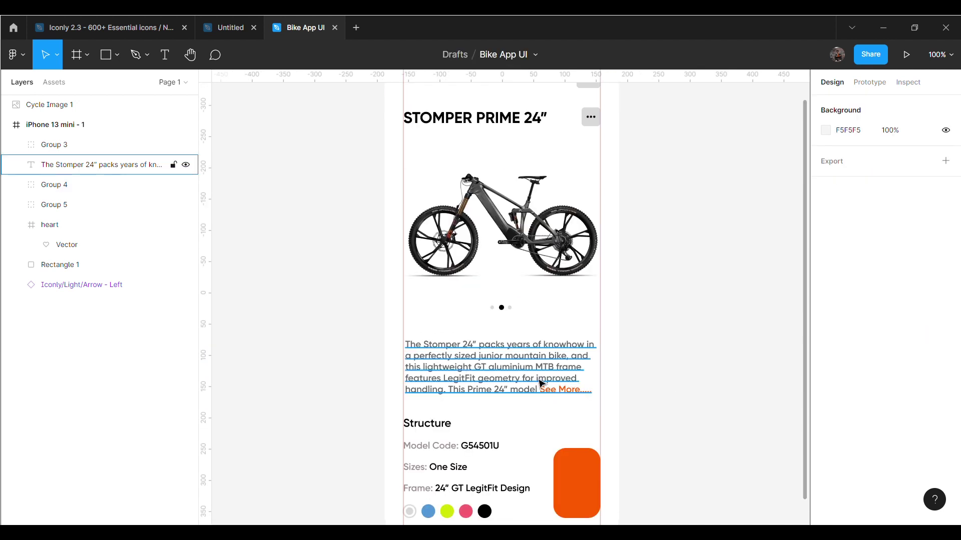
drag(544, 385, 540, 380)
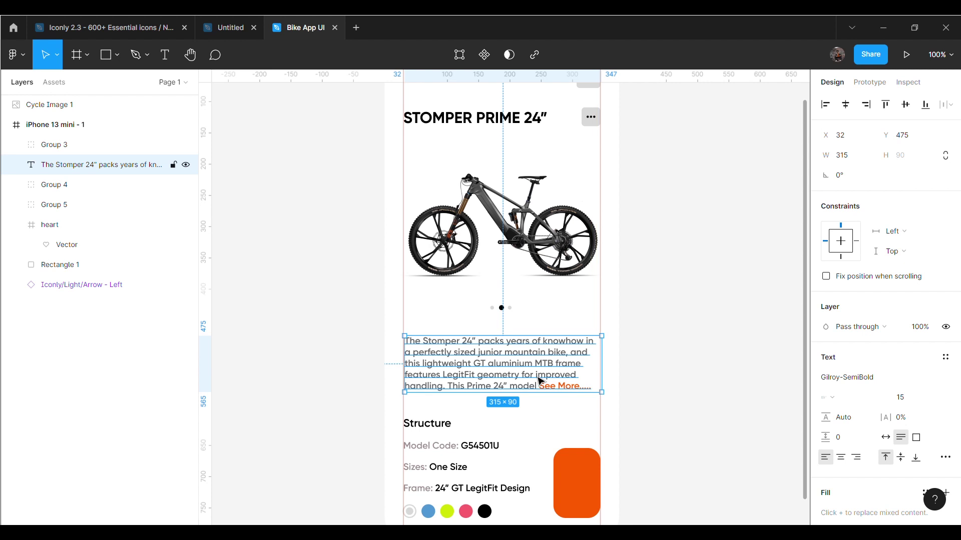
click(701, 362)
scroll(701, 362, down, 3)
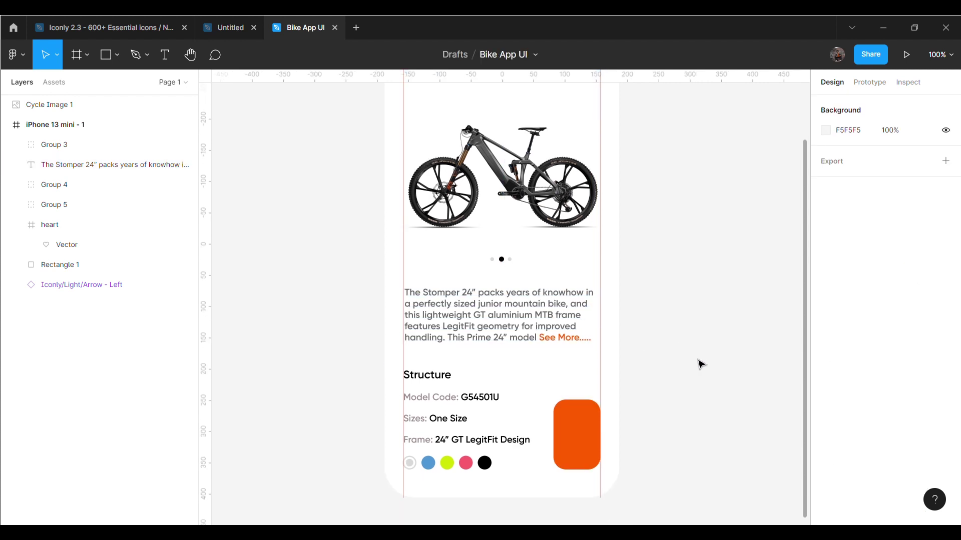
click(546, 397)
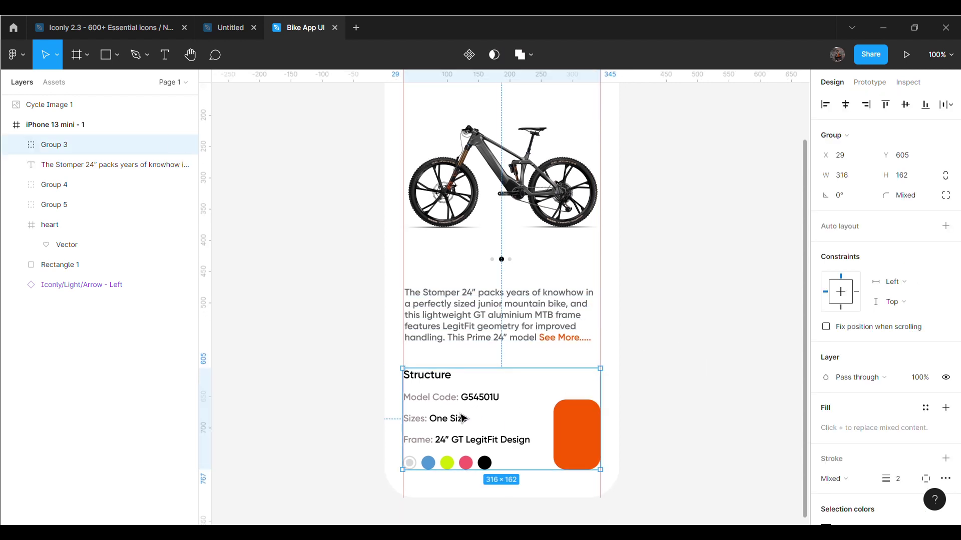
drag(463, 419, 464, 412)
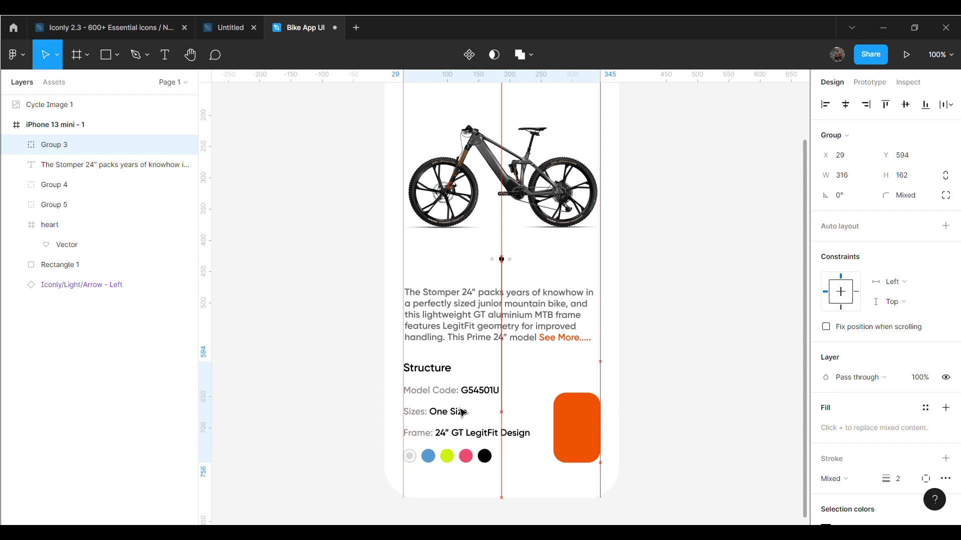
click(698, 361)
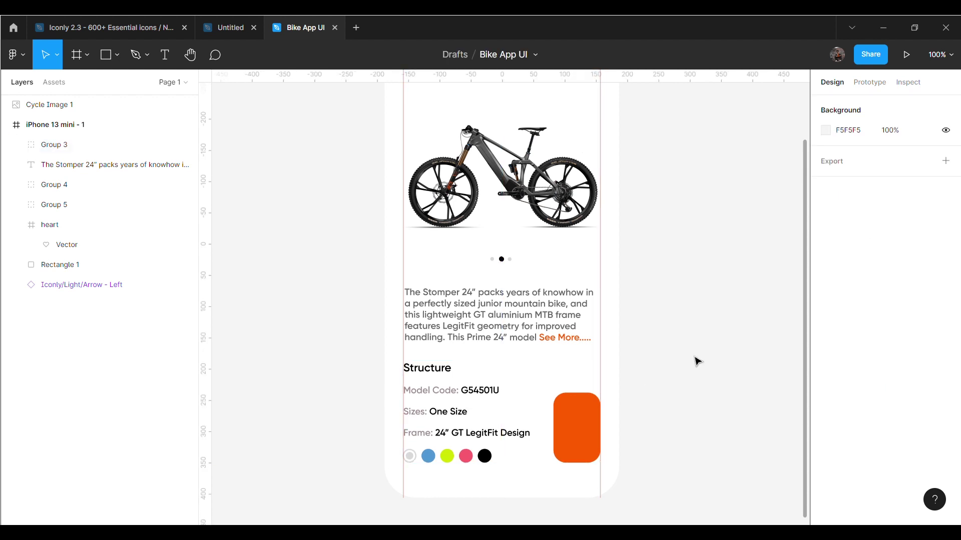
scroll(750, 354, down, 1)
scroll(730, 349, up, 3)
scroll(730, 349, up, 2)
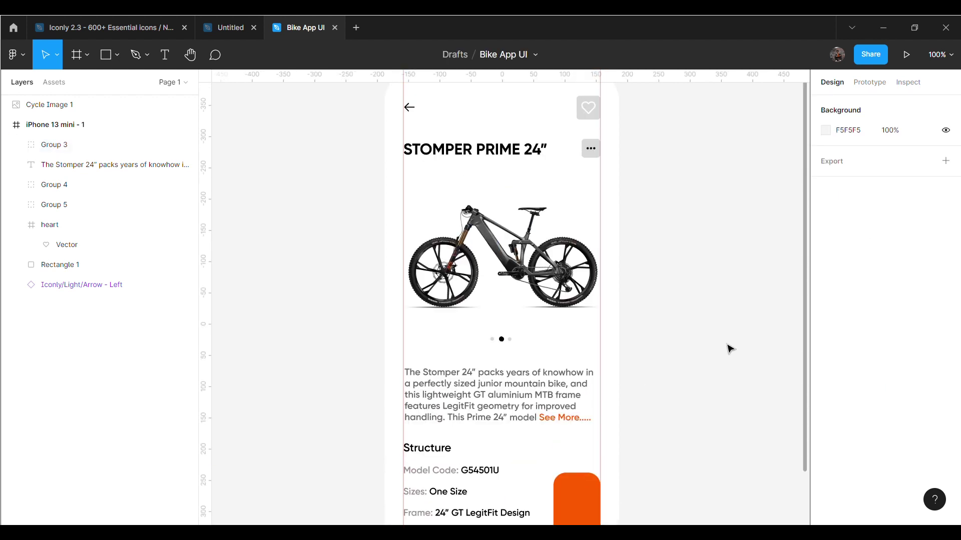
Step: Change the grey colour used in the title group to blue
double_click(591, 148)
click(591, 175)
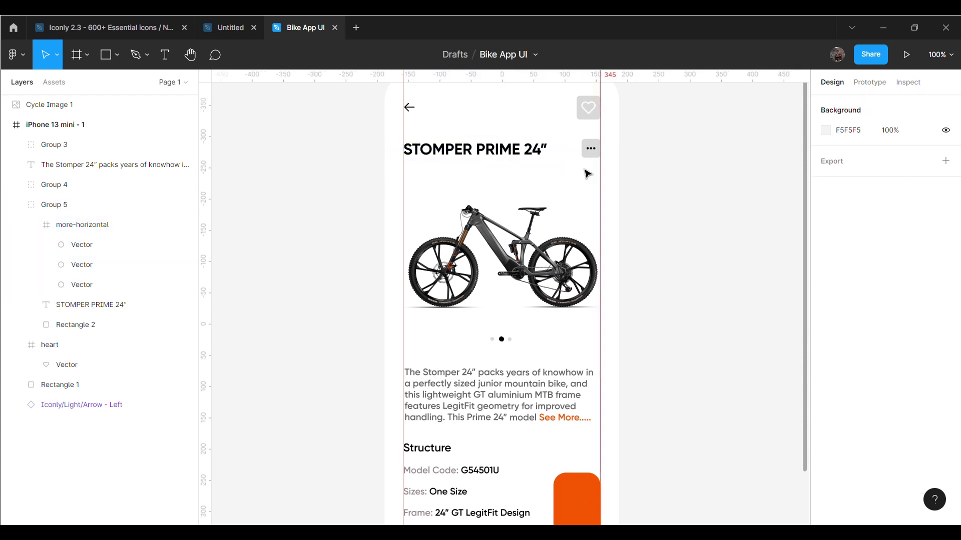
click(590, 150)
scroll(895, 403, down, 3)
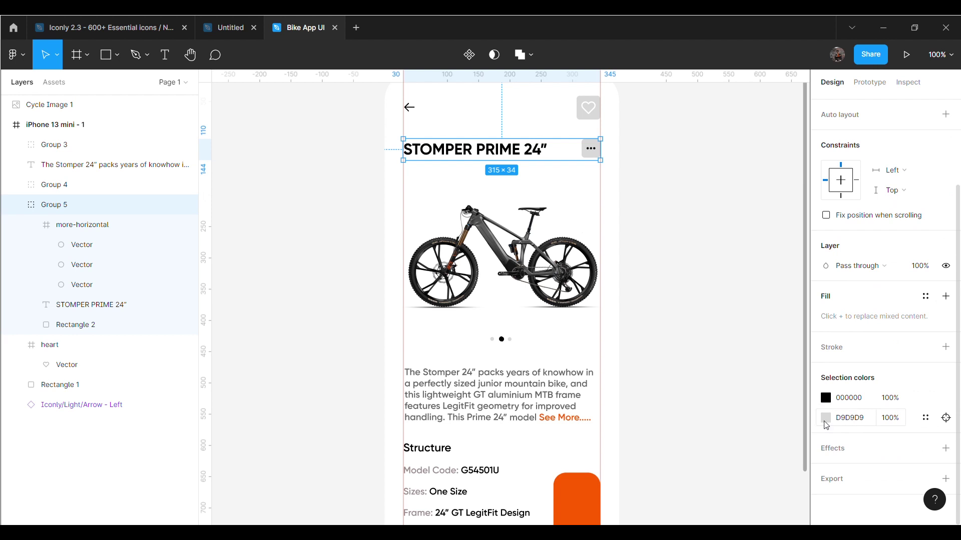
click(826, 417)
click(795, 467)
click(656, 146)
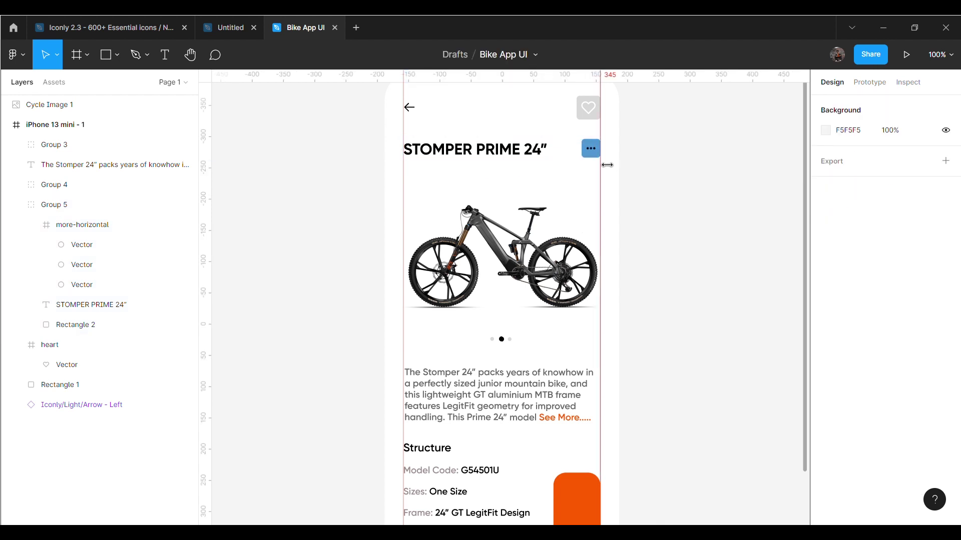
Step: Reselect the title group and re-edit its grey colour
double_click(591, 148)
scroll(851, 347, down, 2)
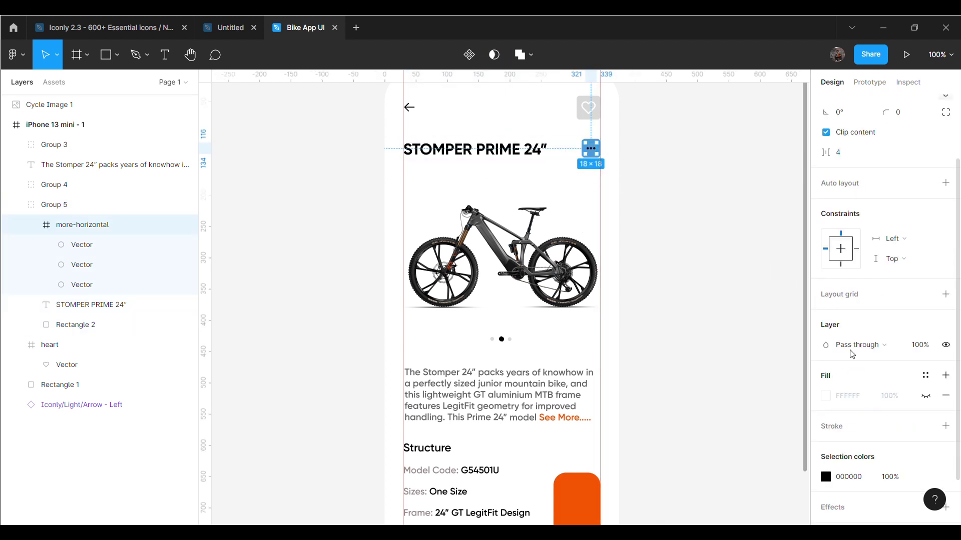
scroll(830, 400, down, 2)
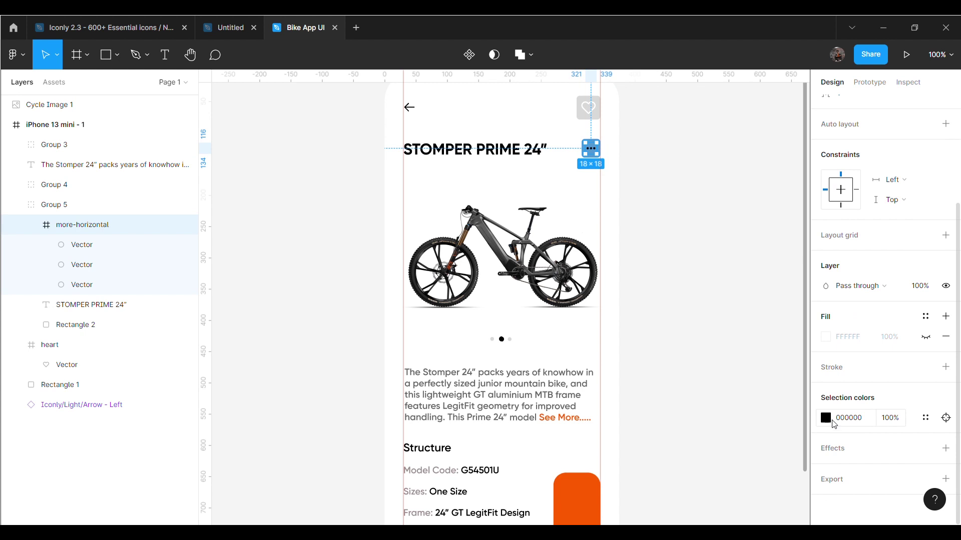
click(718, 311)
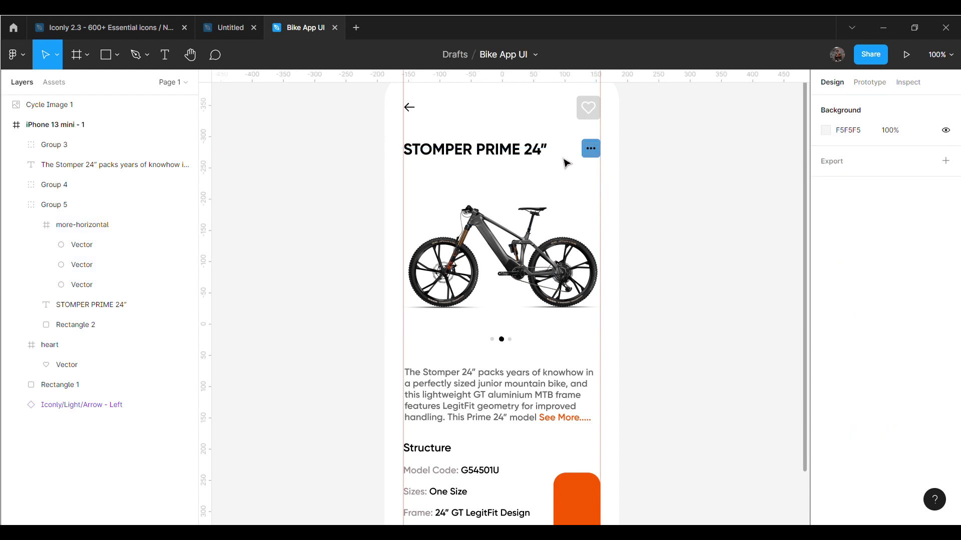
click(589, 145)
scroll(805, 401, down, 1)
scroll(804, 402, down, 4)
click(826, 418)
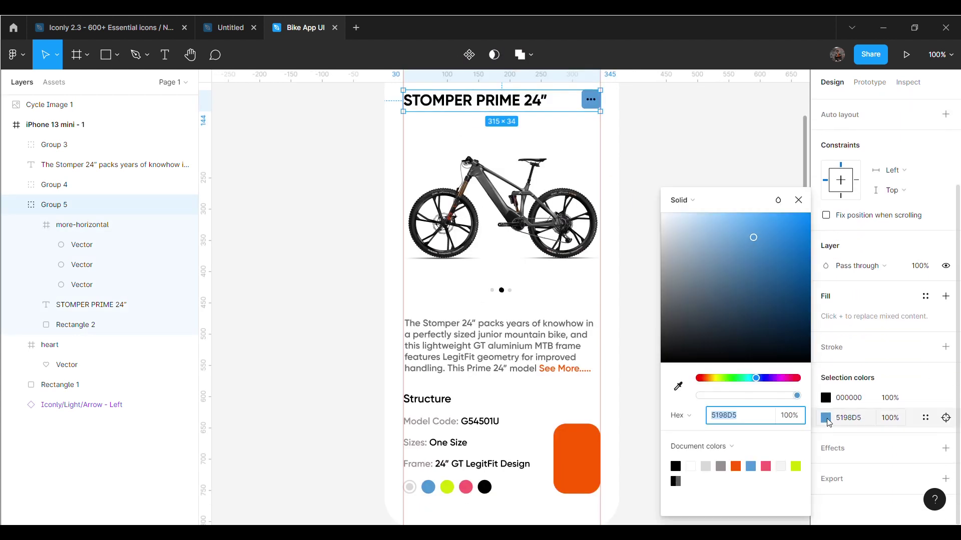
click(716, 148)
Step: Fill the rounded square behind the heart icon with blue 5198D5, then zoom out and back to review
scroll(711, 269, up, 3)
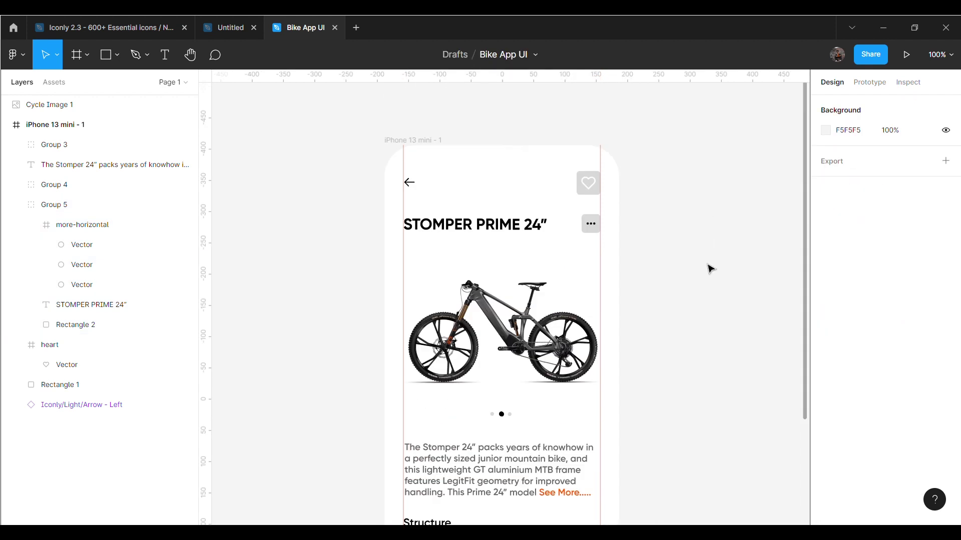
click(596, 193)
click(164, 383)
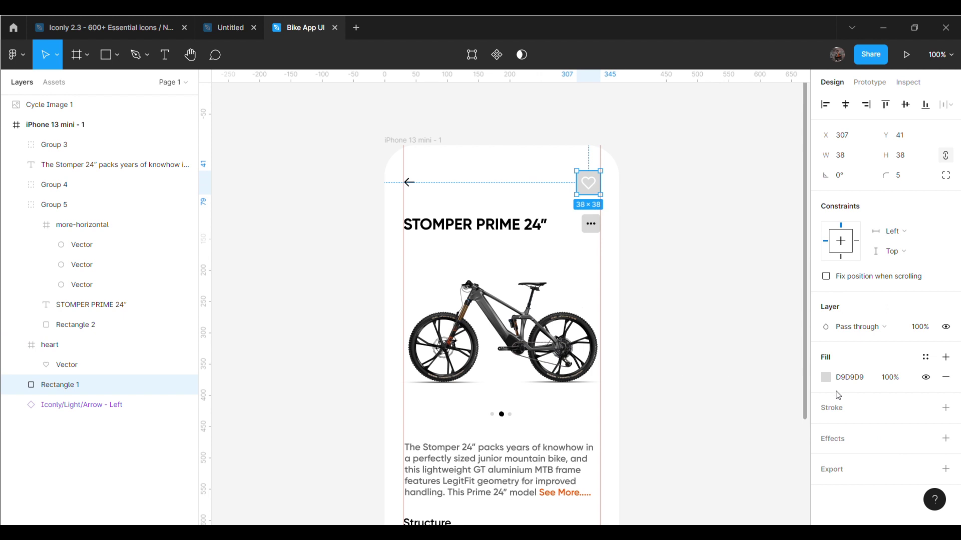
click(825, 378)
click(799, 481)
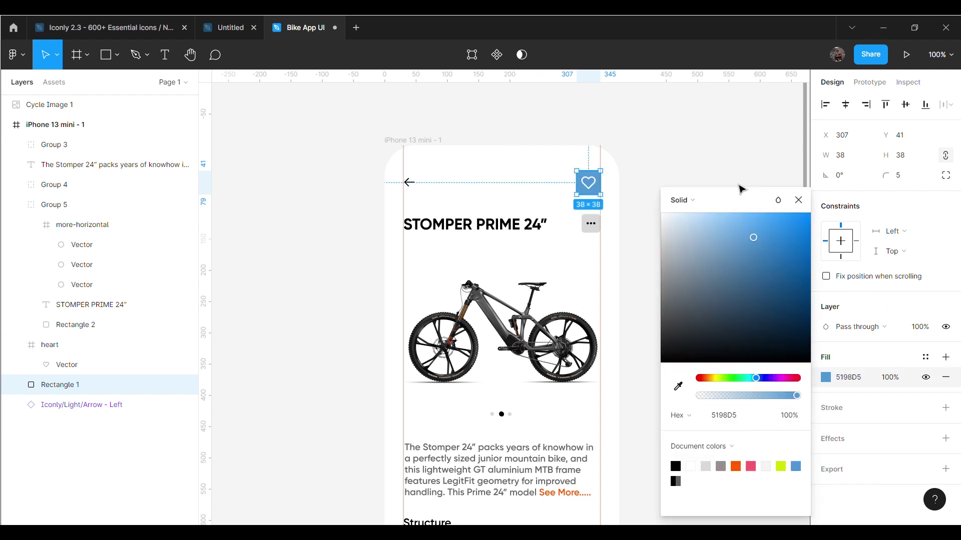
click(741, 163)
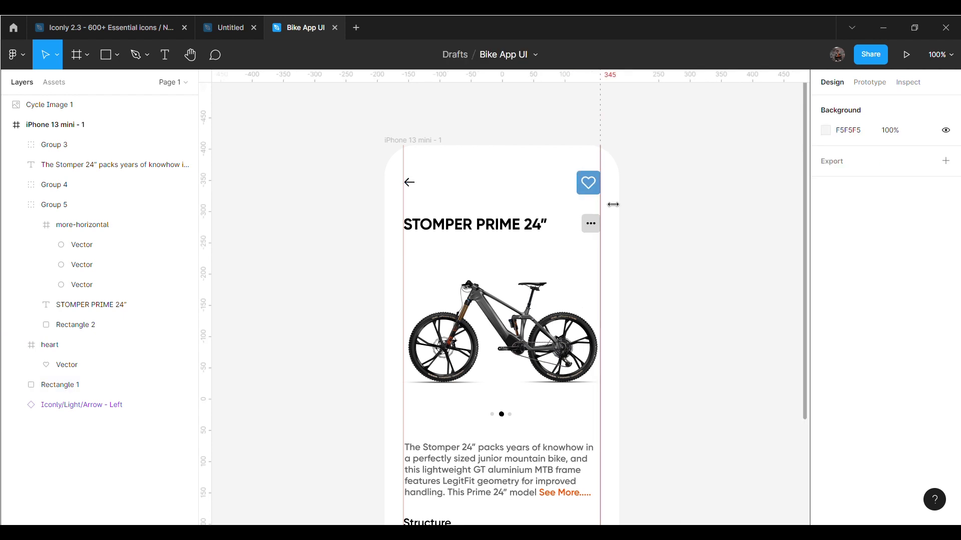
scroll(711, 258, down, 1)
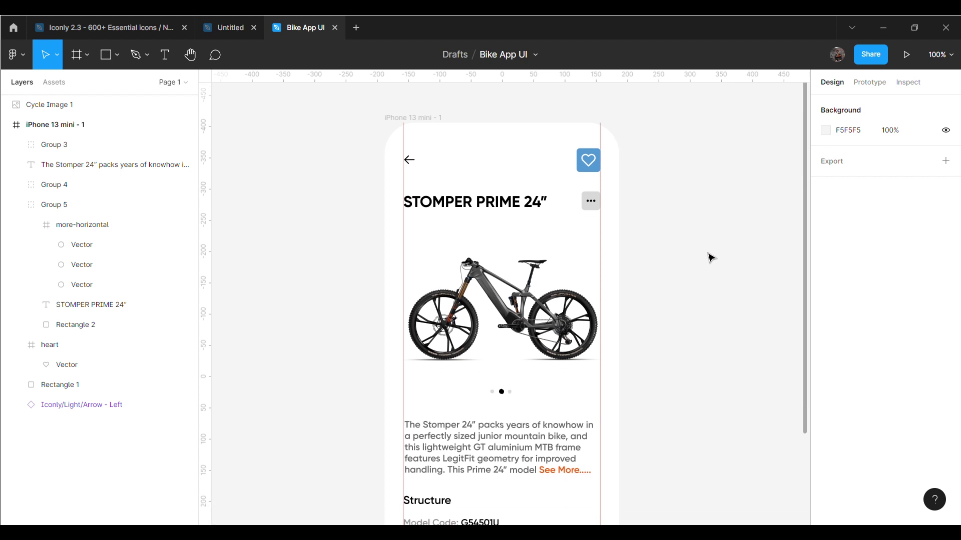
key(minus)
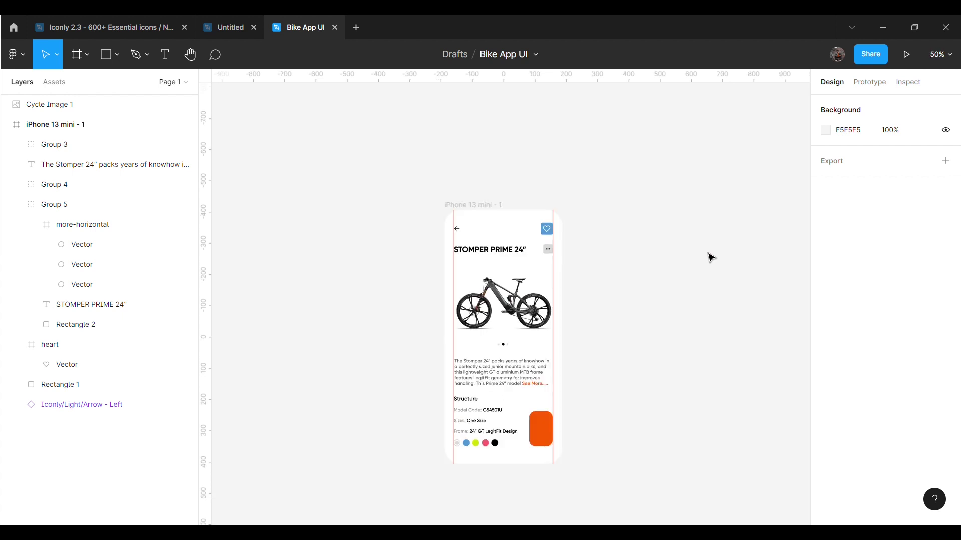
key(plus)
scroll(712, 260, down, 4)
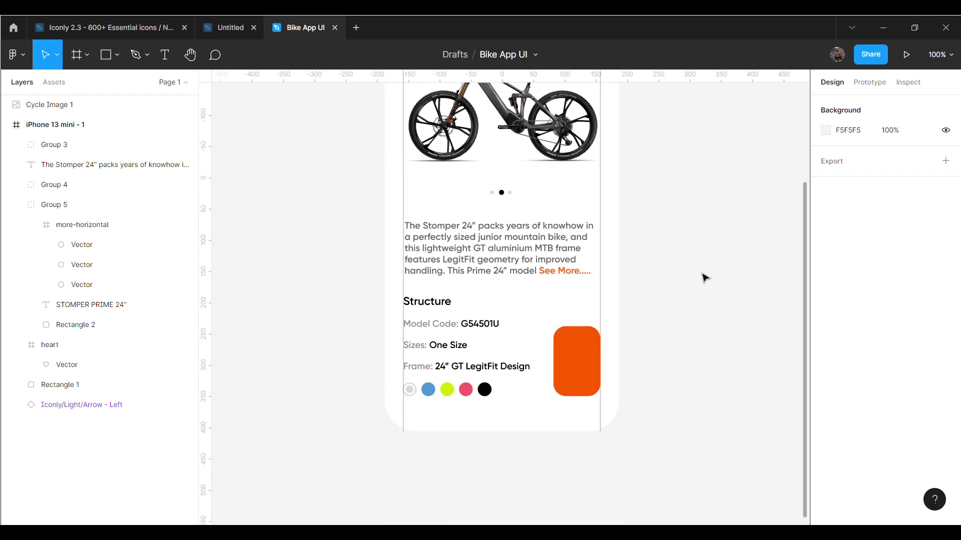
key(plus)
scroll(706, 280, down, 4)
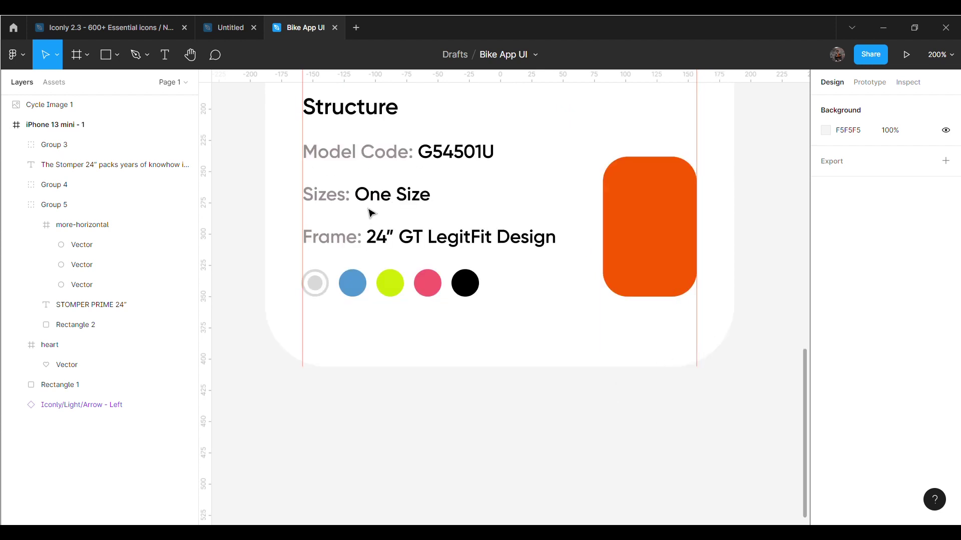
scroll(380, 235, up, 1)
click(105, 35)
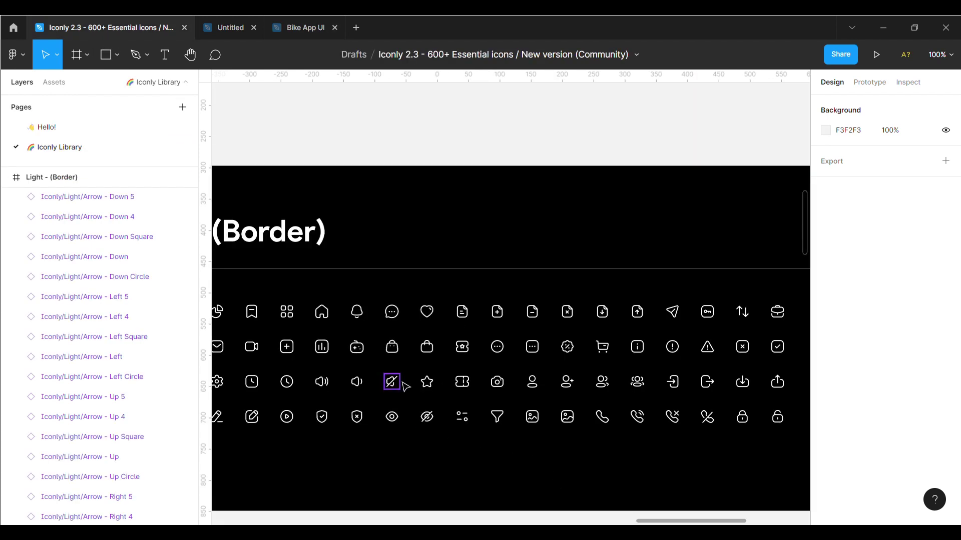
click(392, 351)
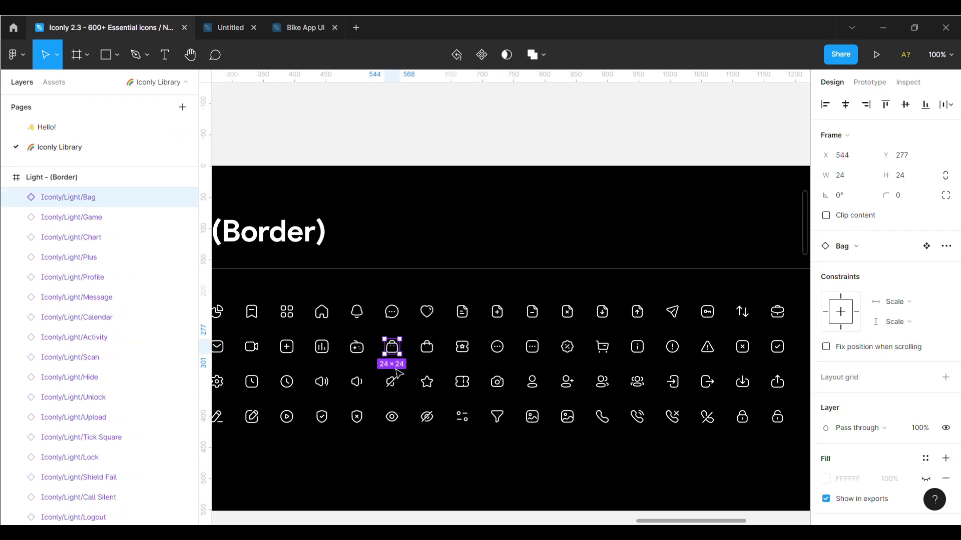
click(460, 197)
scroll(330, 122, left, 8)
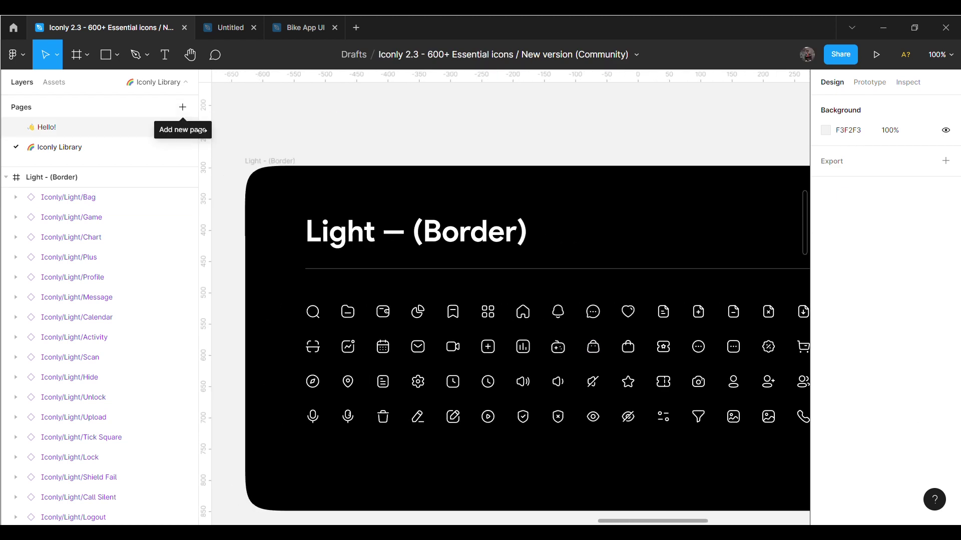
click(315, 27)
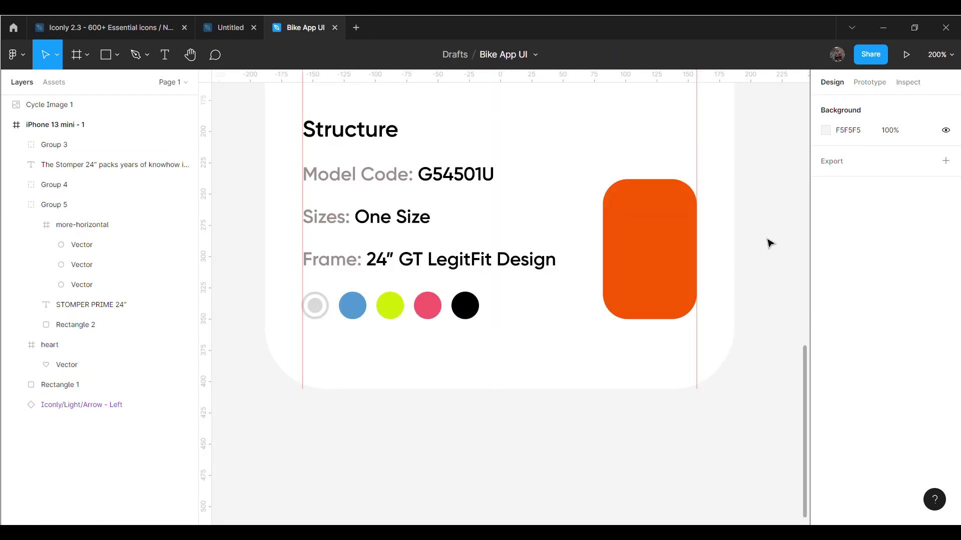
Step: Launch the Iconscout plugin, search for bag icons filtered to Free, and import an outlined bag icon
right_click(761, 233)
scroll(671, 415, down, 1)
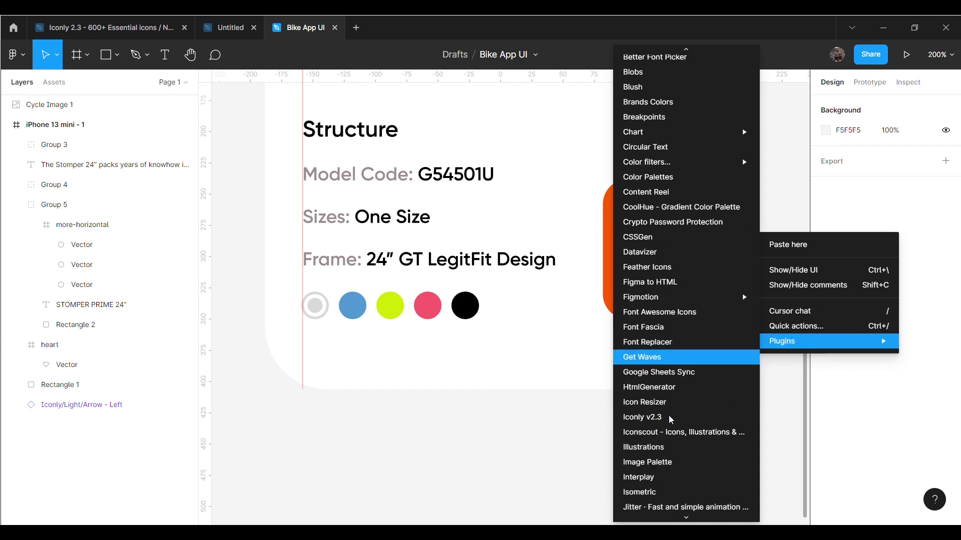
click(662, 447)
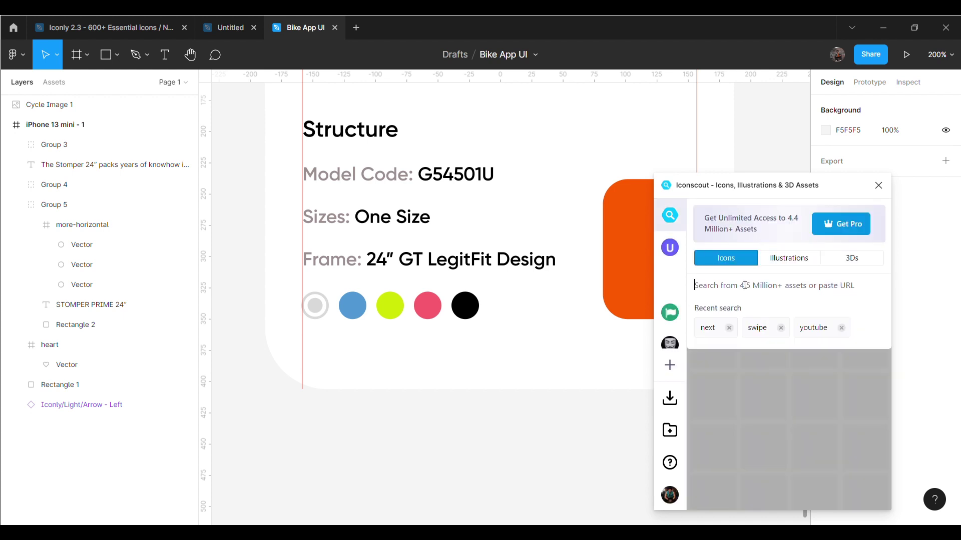
text(bag)
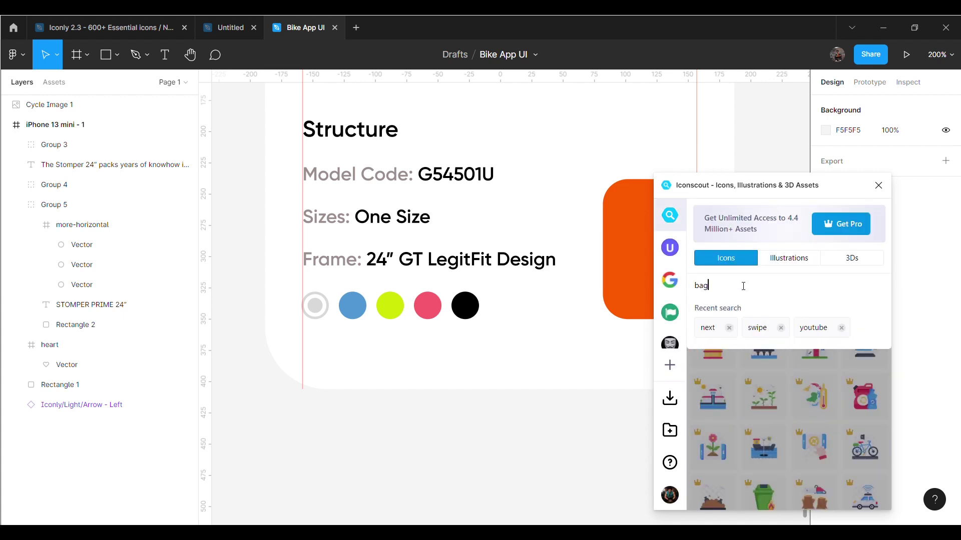
key(Return)
click(774, 306)
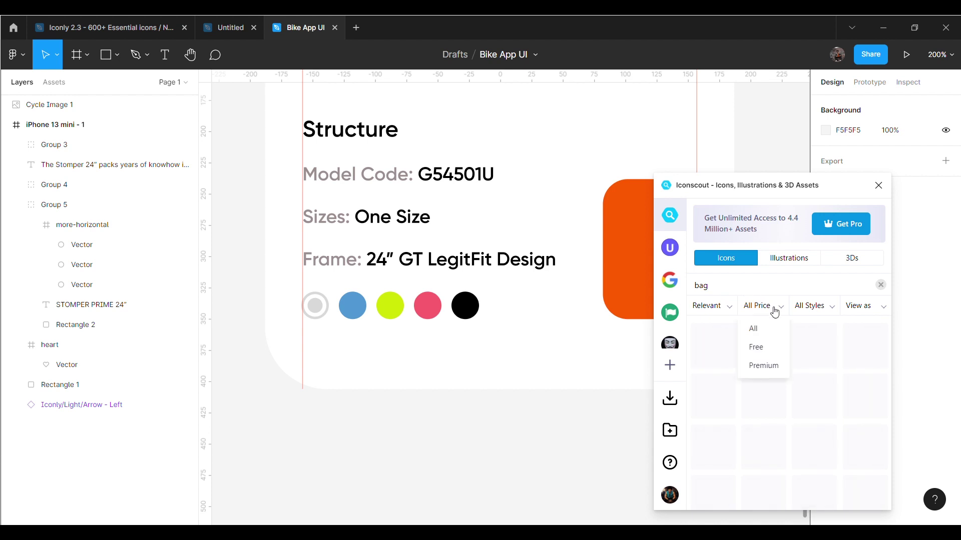
click(770, 346)
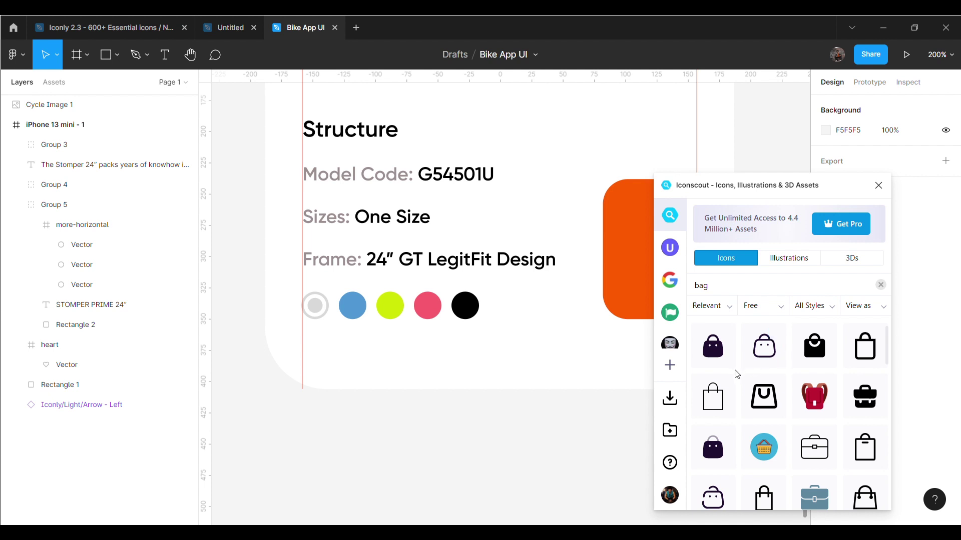
scroll(739, 408, down, 1)
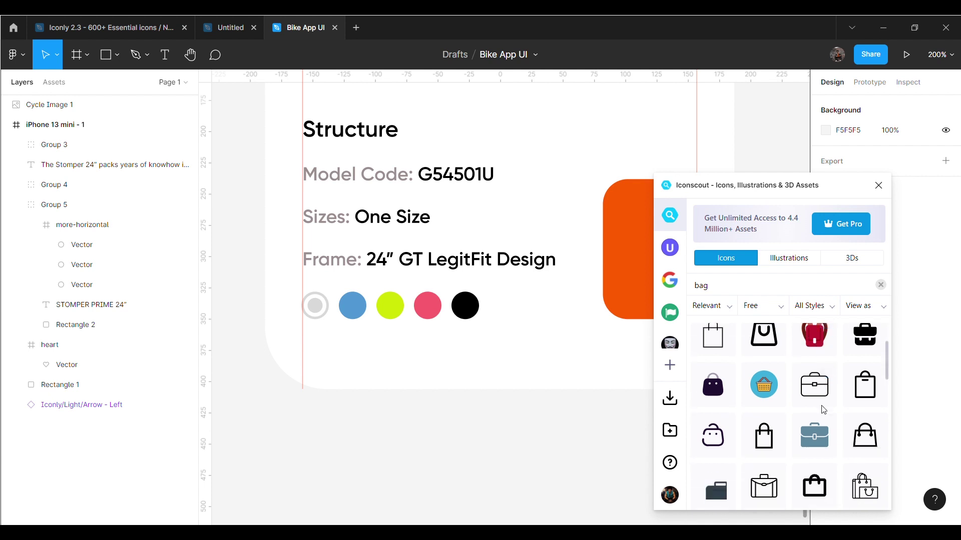
scroll(742, 419, down, 1)
click(724, 385)
click(754, 485)
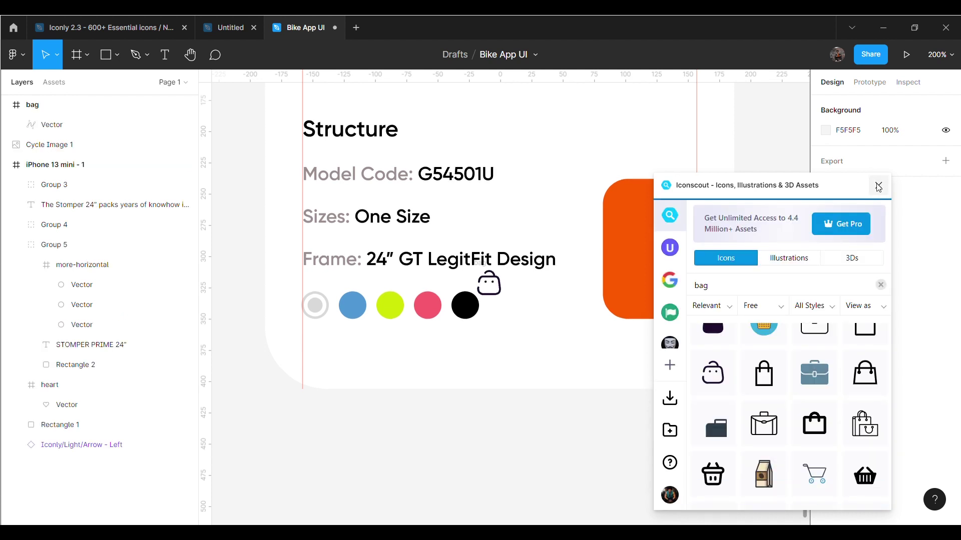
Step: Place the bag icon on the orange buy button, colour it white, and lower it a few pixels
click(527, 288)
mouse_move(528, 287)
mouse_down()
mouse_move(655, 250)
mouse_move(655, 233)
mouse_up()
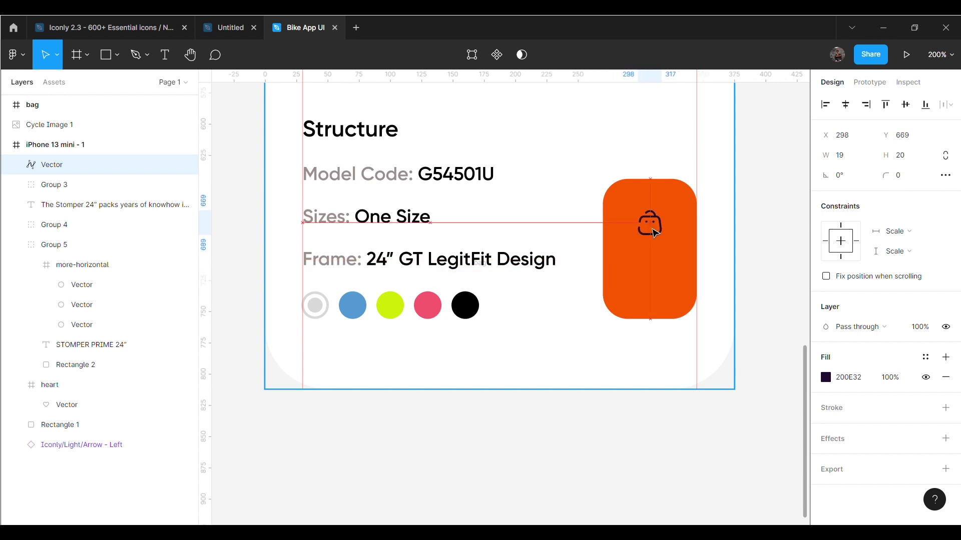
click(826, 378)
drag(681, 250, 660, 213)
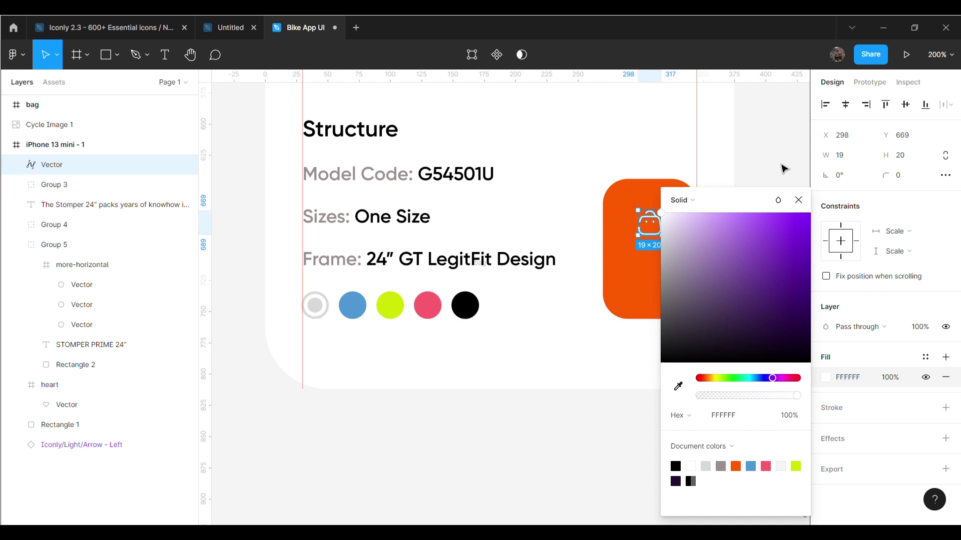
click(784, 169)
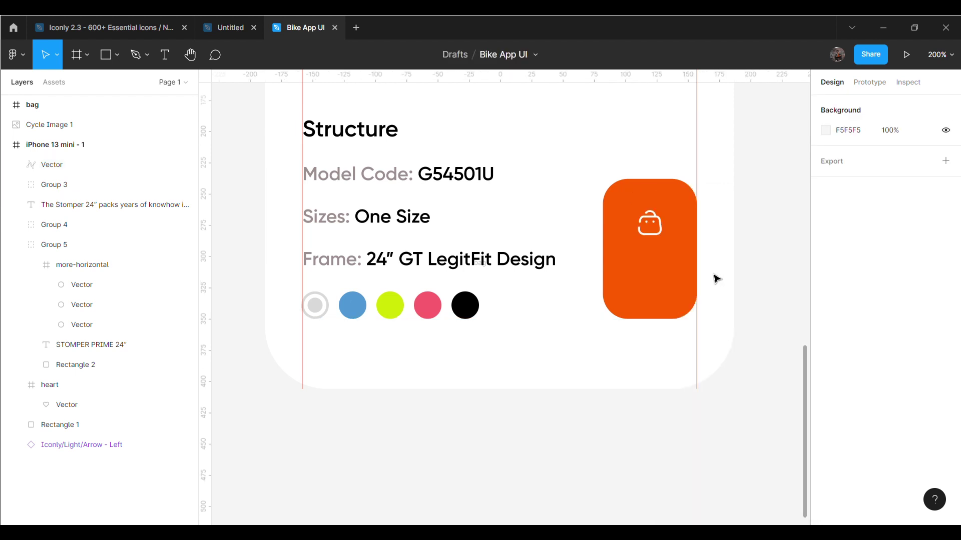
click(657, 226)
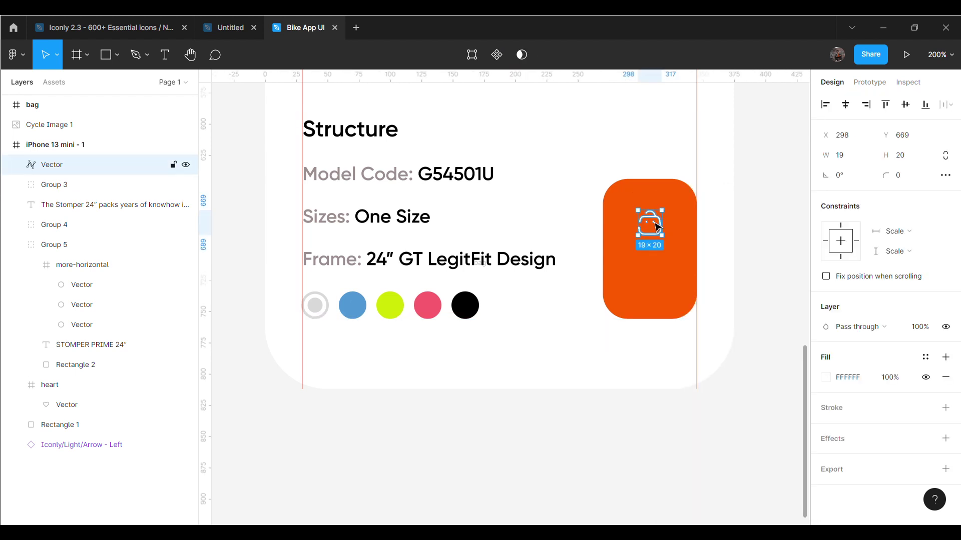
drag(657, 226, 657, 233)
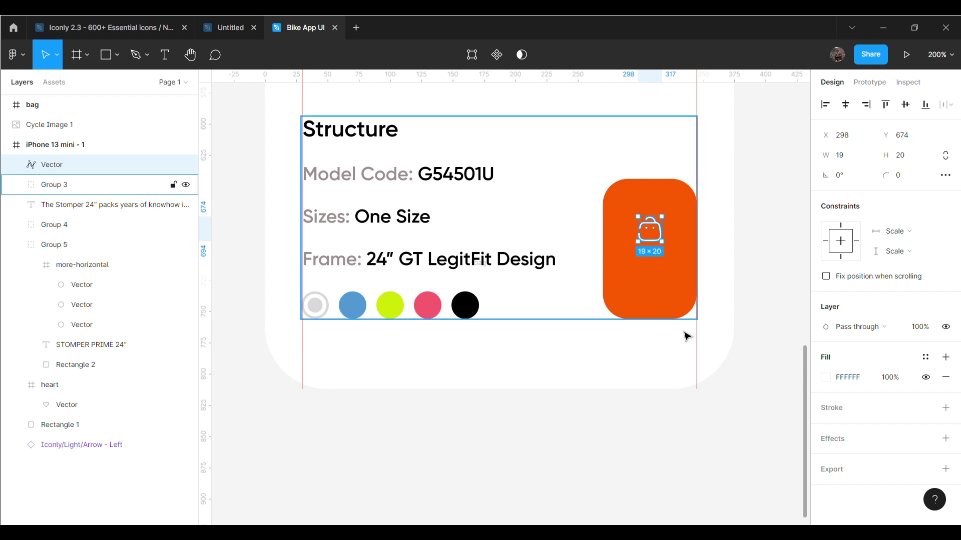
click(761, 326)
click(163, 56)
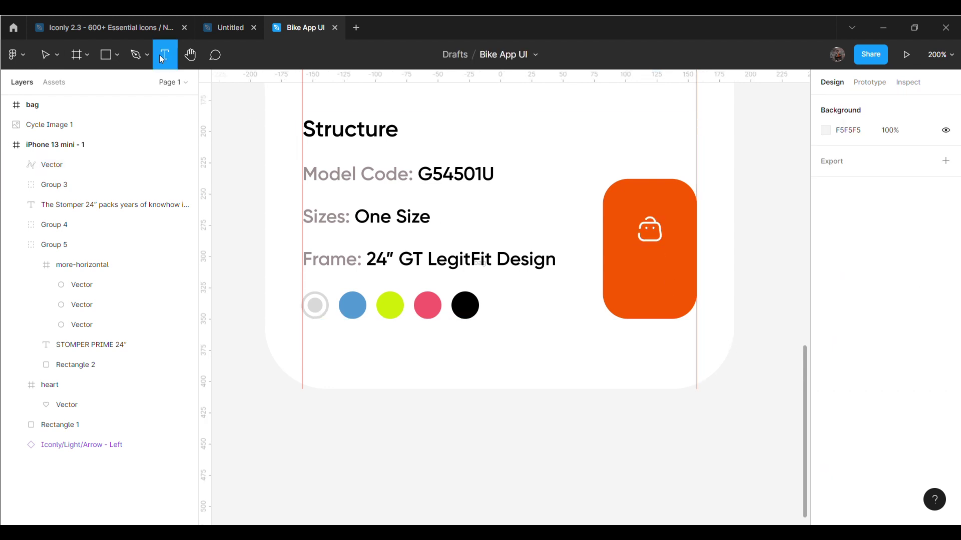
Step: Add a '$599.95' text label and colour it white
click(340, 431)
text($)
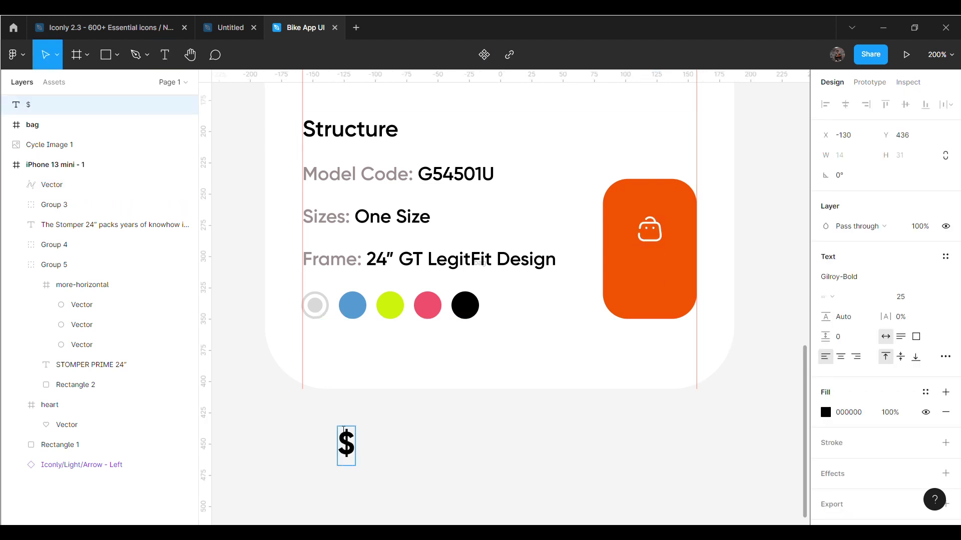
text(599.)
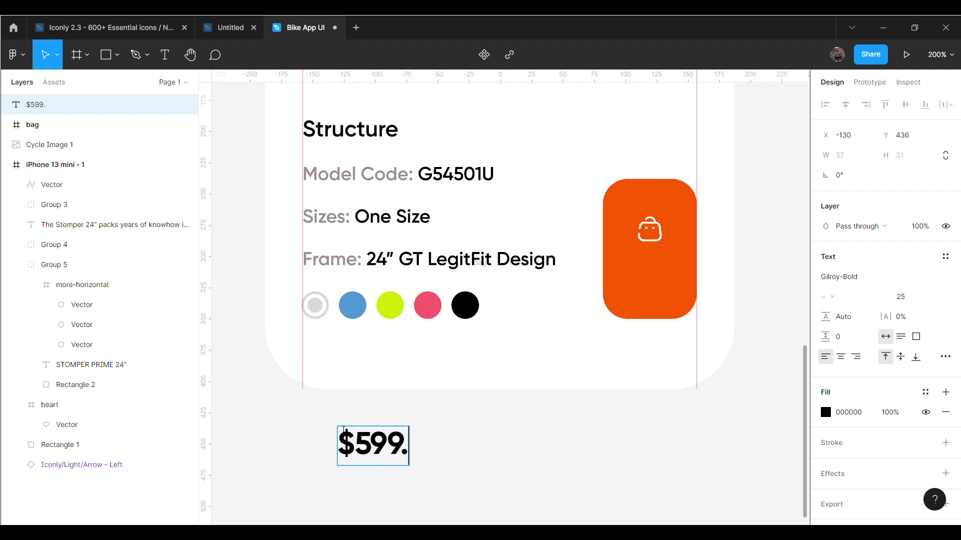
text(95)
key(Escape)
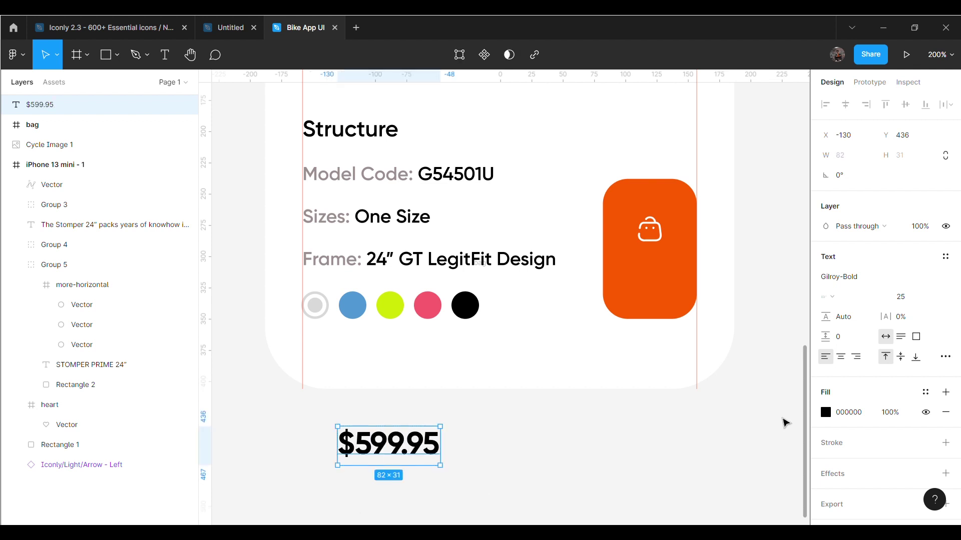
click(826, 412)
drag(749, 306, 707, 181)
click(707, 180)
click(420, 442)
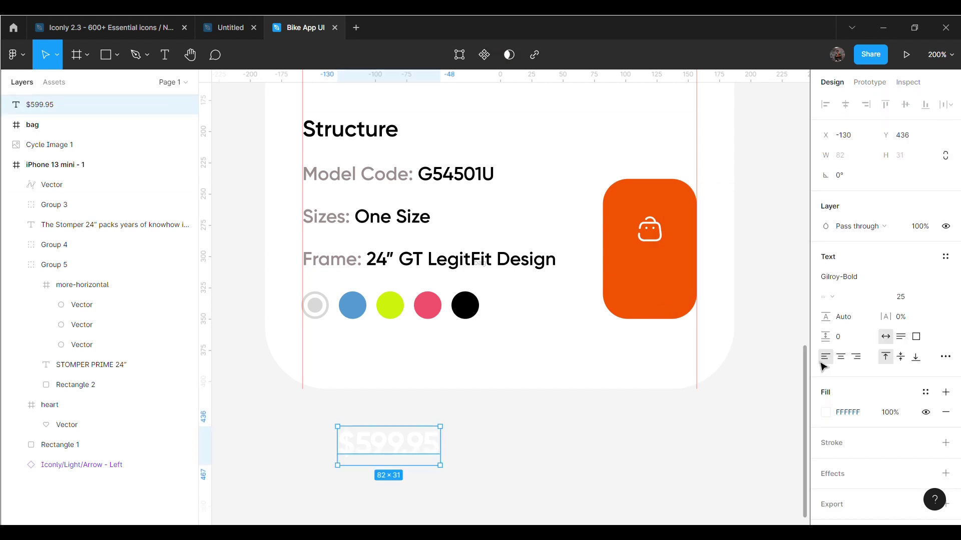
Step: Set the price to Gilroy-SemiBold size 16 and move it onto the orange buy button
click(949, 279)
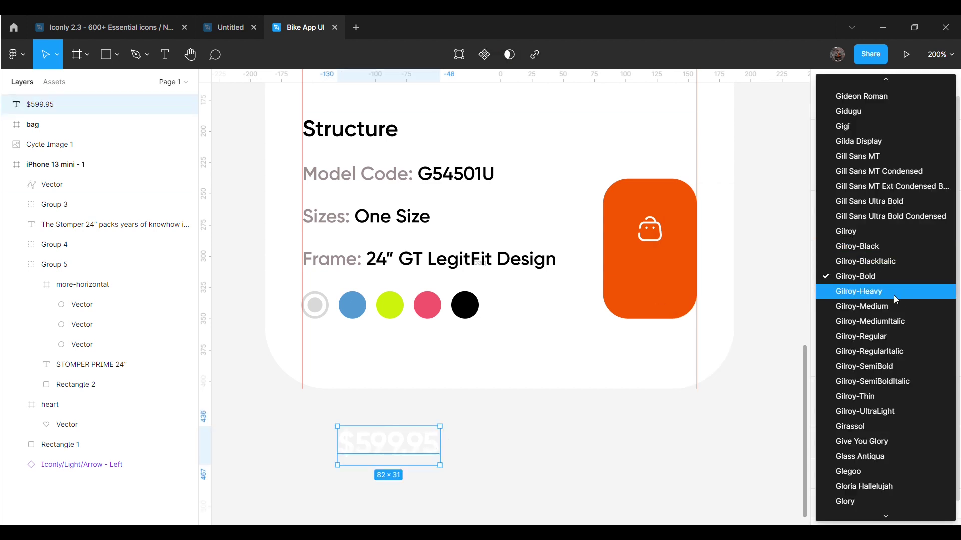
click(884, 367)
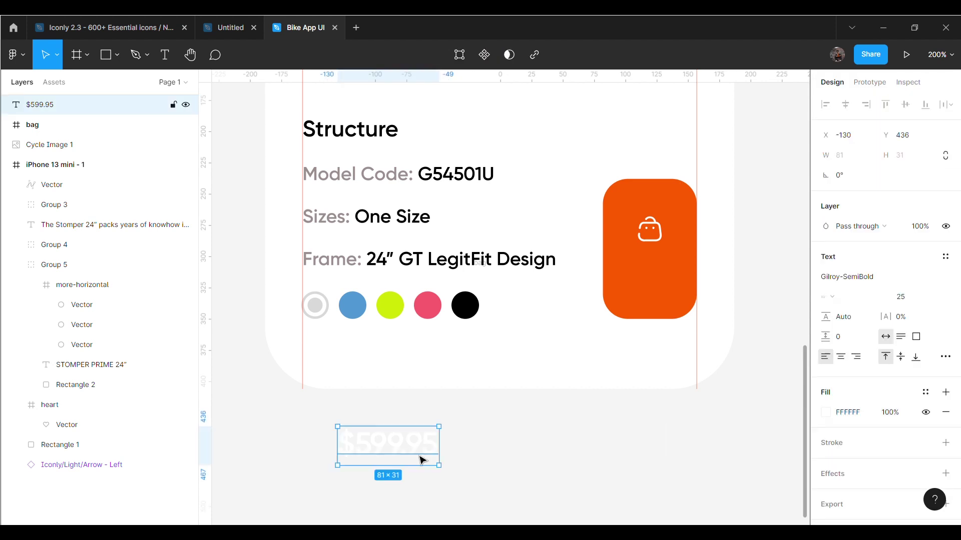
click(922, 301)
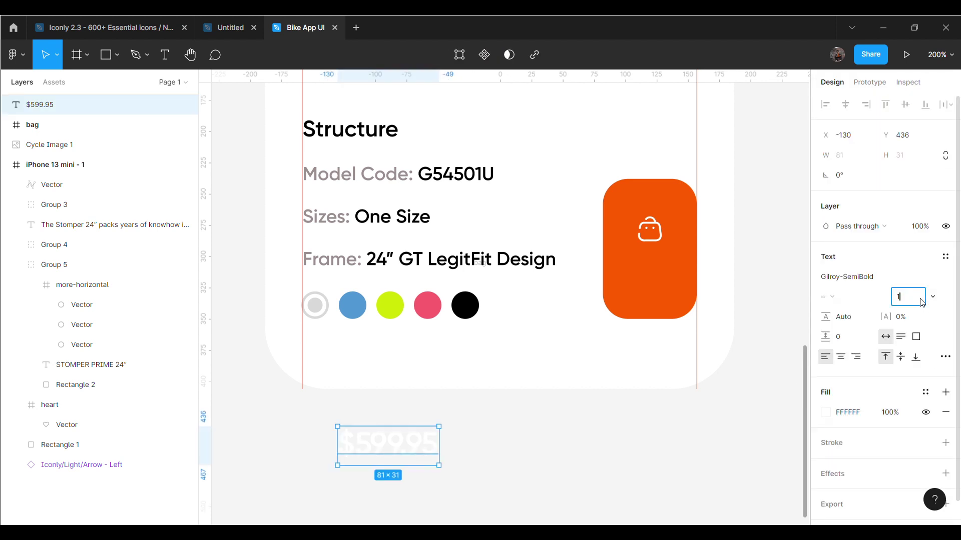
text(8)
key(Return)
drag(460, 414, 712, 262)
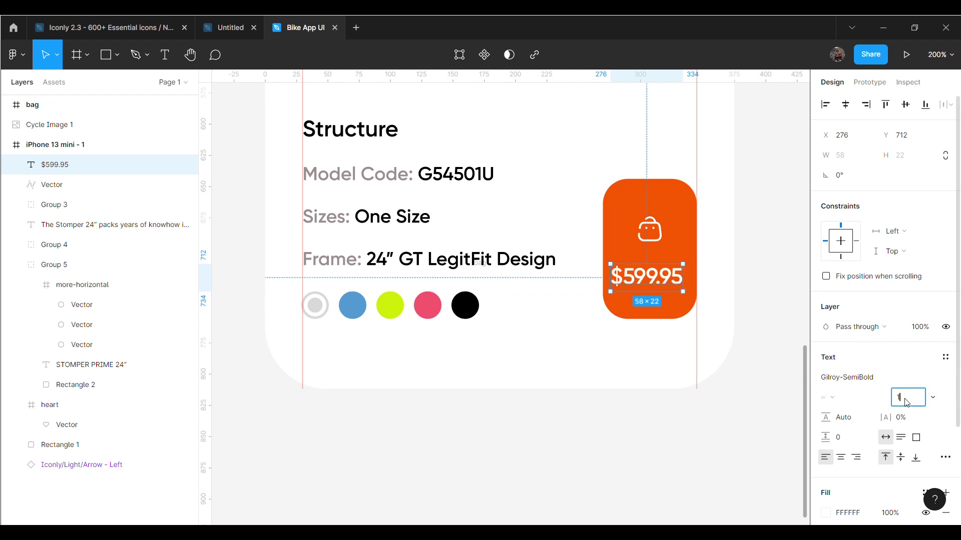
text(6)
key(Return)
Step: Nudge the price text right and down into place on the button
key(Right)
key(Right)
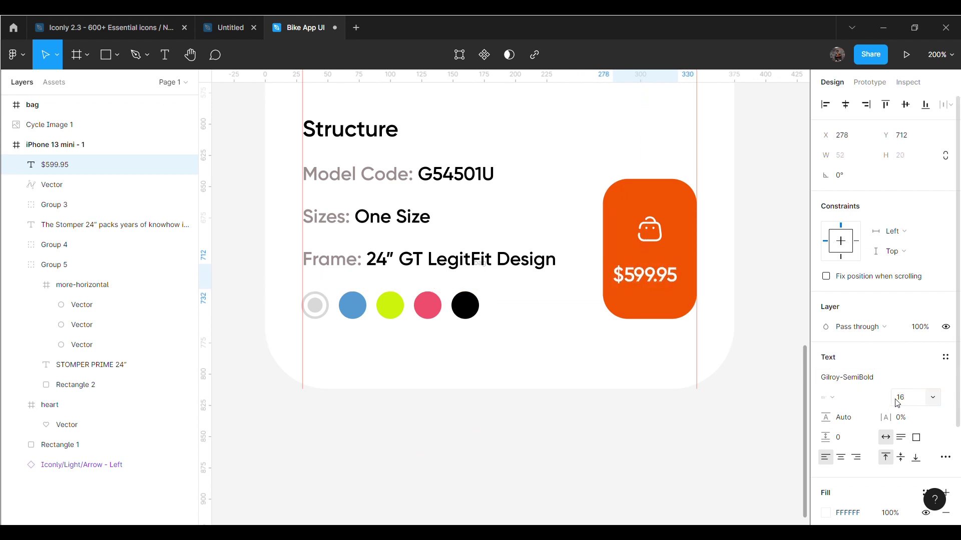
key(Right)
key(Right)
key(Right)
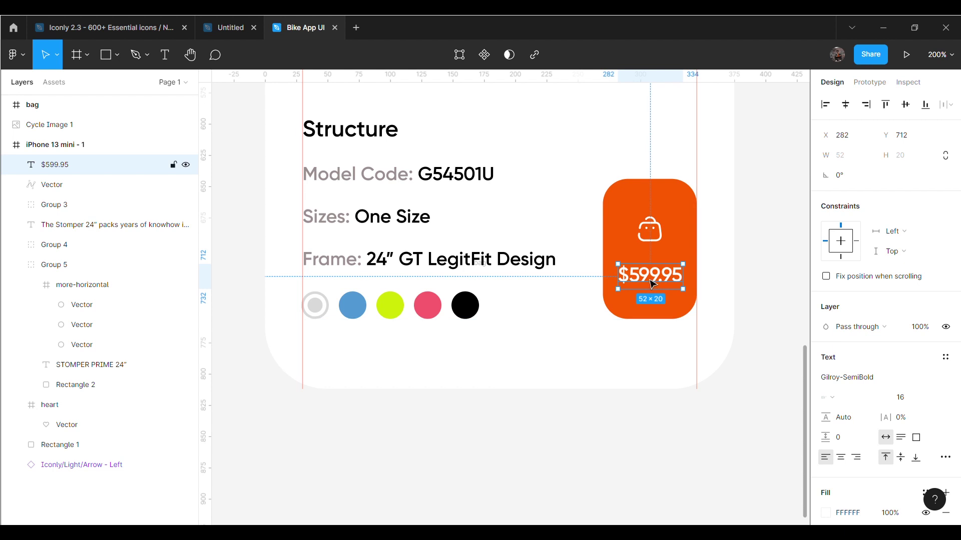
key(Right)
key(Right)
key(Right)
key(Down)
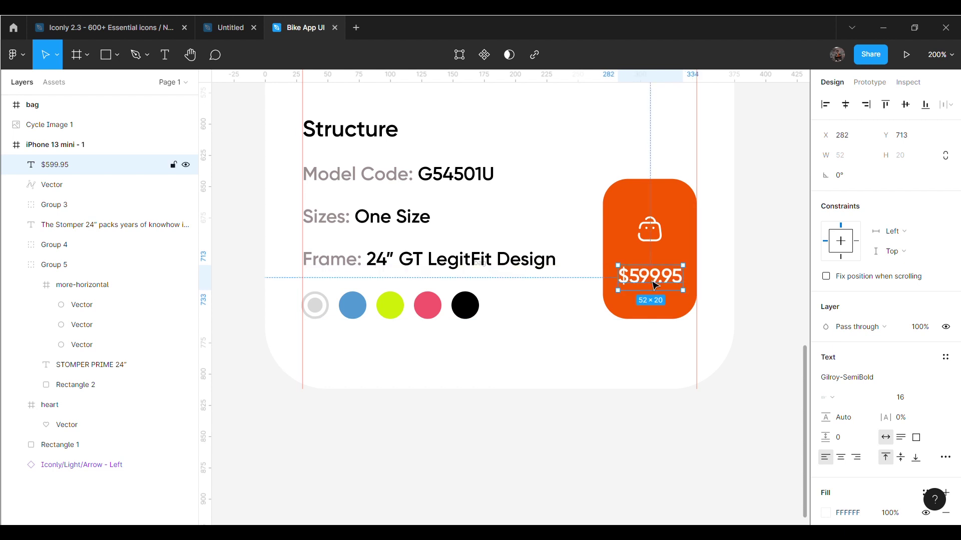
key(Down)
key(Down)
key(Down)
key(Down)
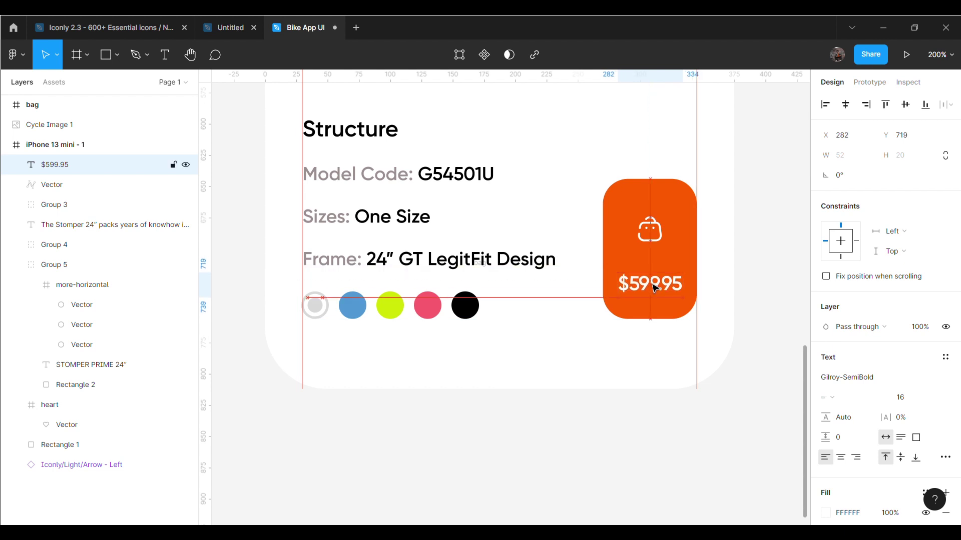
key(Down)
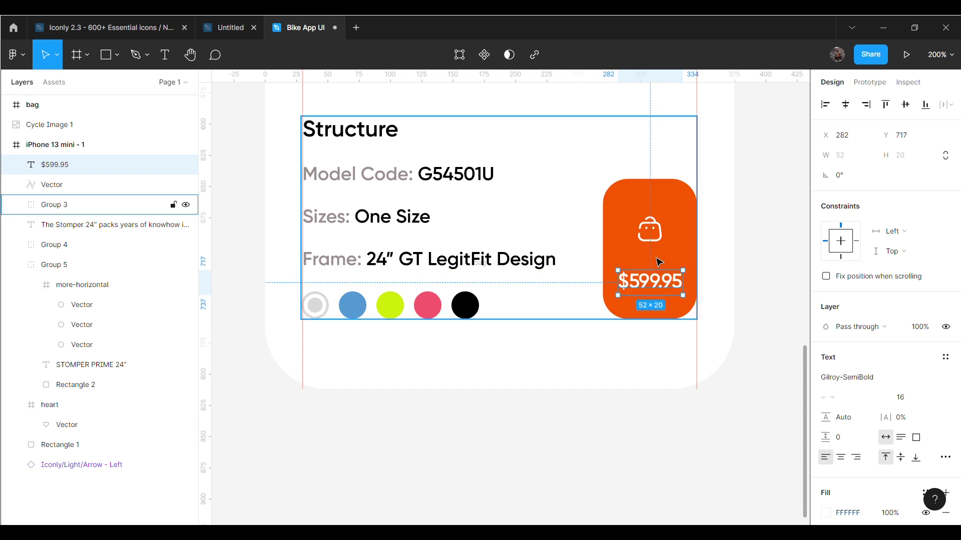
Step: Lower the bag icon slightly and fine-tune the price text just beneath it
click(661, 243)
drag(662, 243, 662, 247)
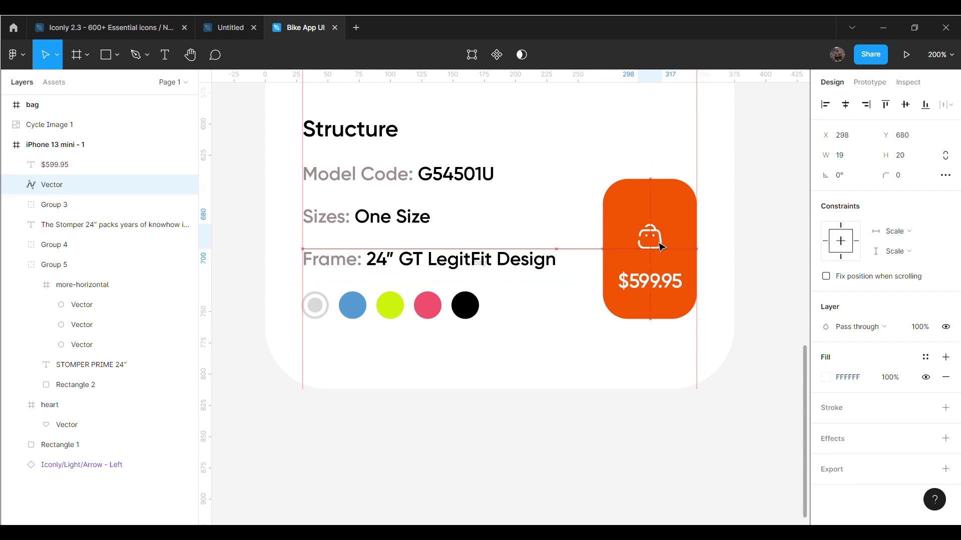
drag(664, 291, 665, 287)
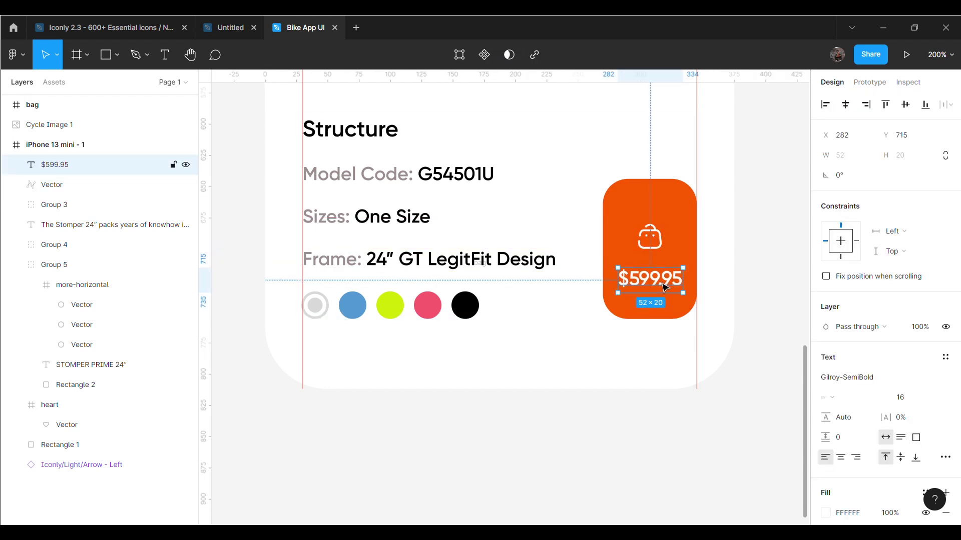
click(771, 311)
click(665, 278)
key(Up)
click(764, 287)
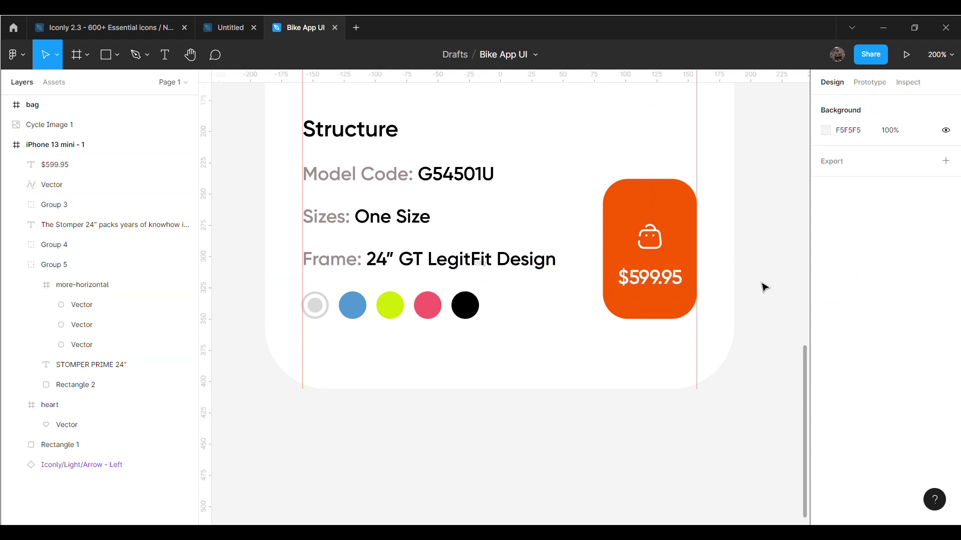
Step: Zoom to 100% and drag the bag and Cycle Image 1 layers into the iPhone 13 mini - 1 frame
key(shift+0)
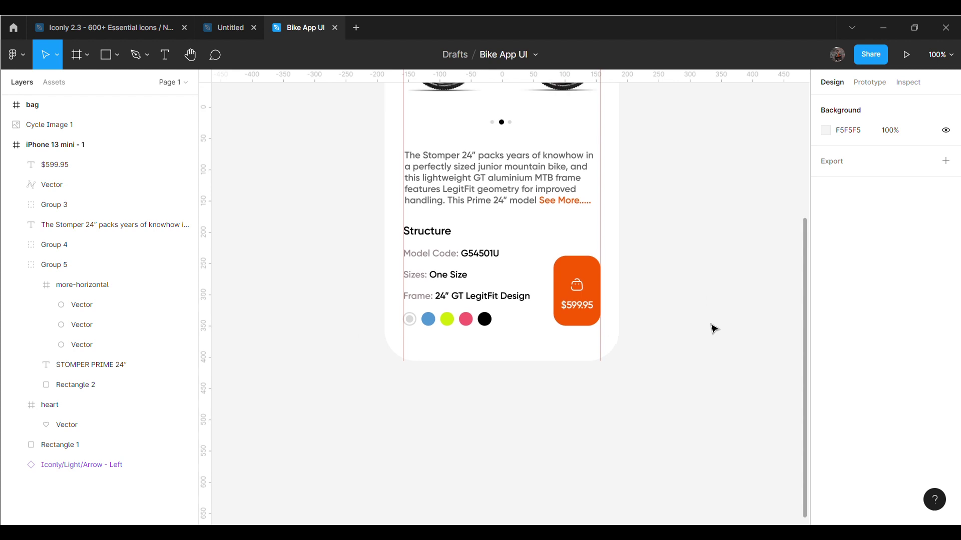
scroll(713, 329, up, 3)
scroll(713, 329, up, 1)
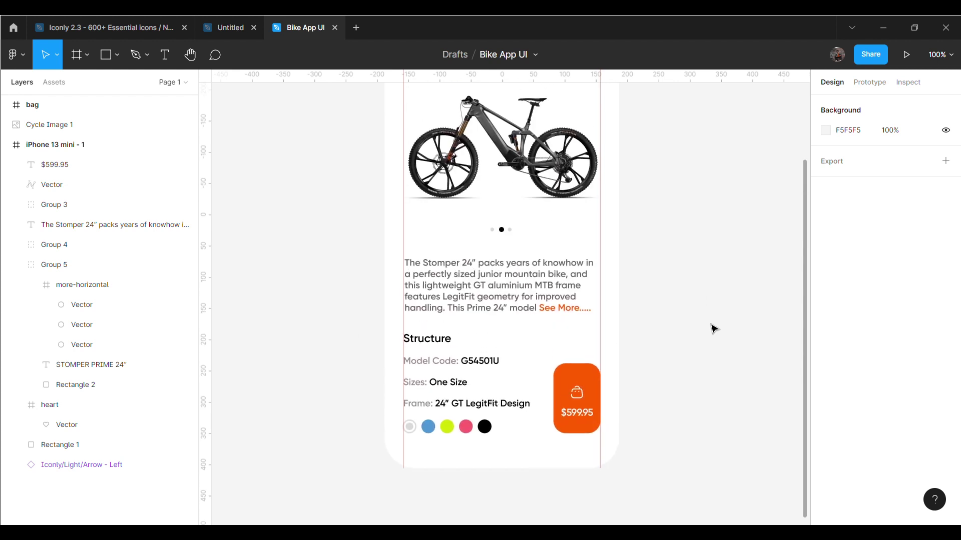
scroll(713, 329, up, 2)
scroll(713, 329, up, 2)
scroll(714, 329, up, 1)
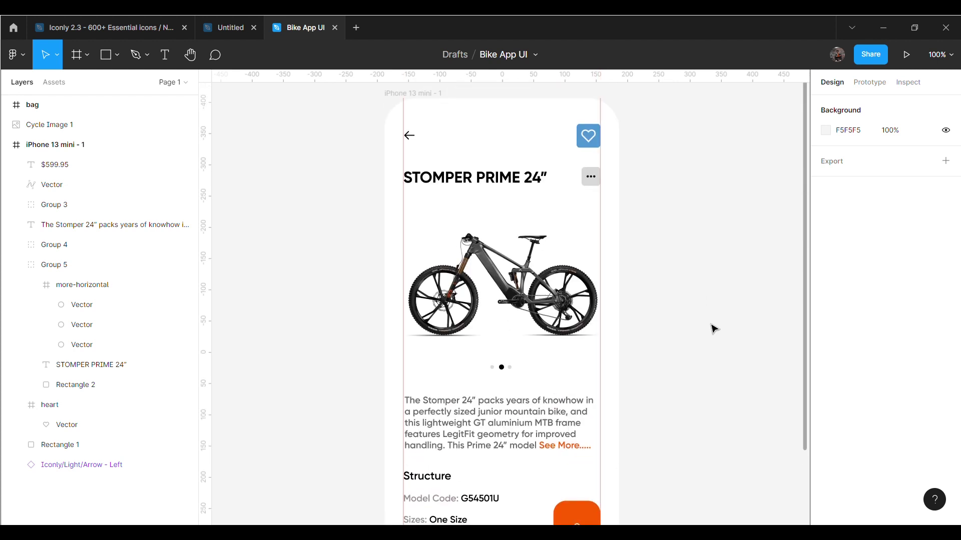
click(60, 104)
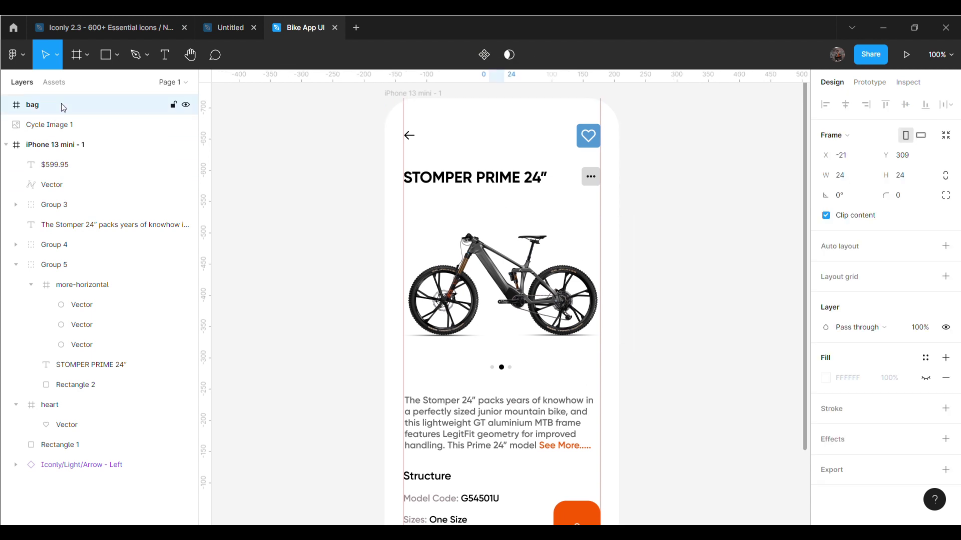
drag(90, 135, 47, 120)
click(6, 105)
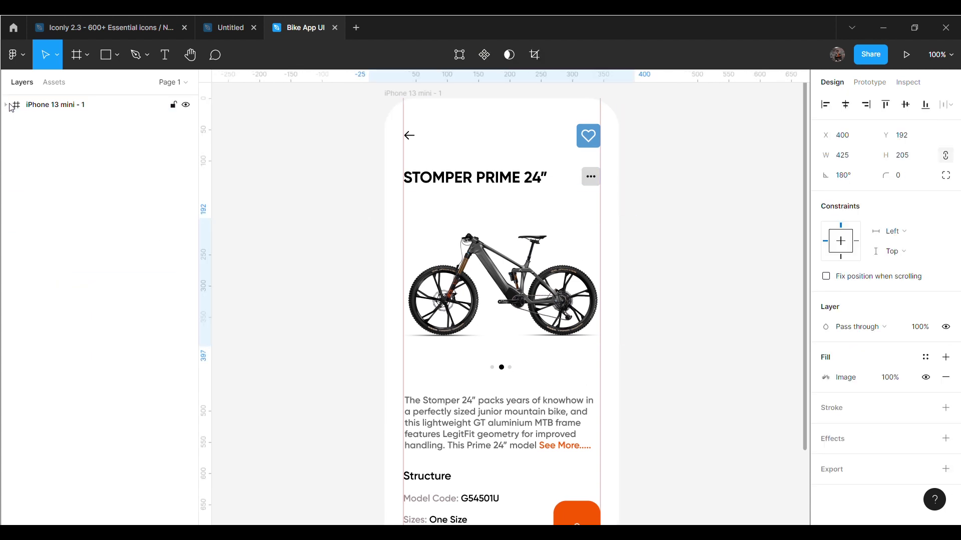
click(332, 199)
scroll(673, 332, down, 5)
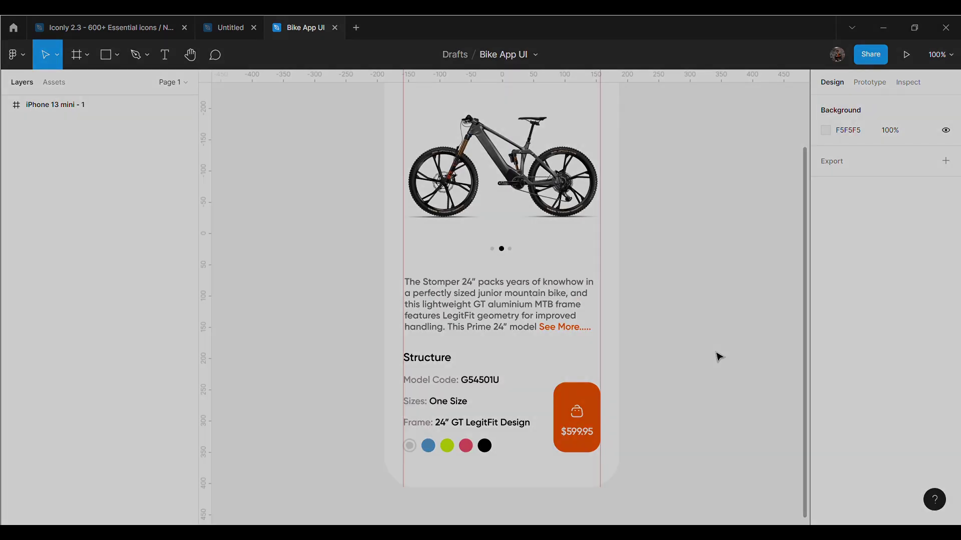